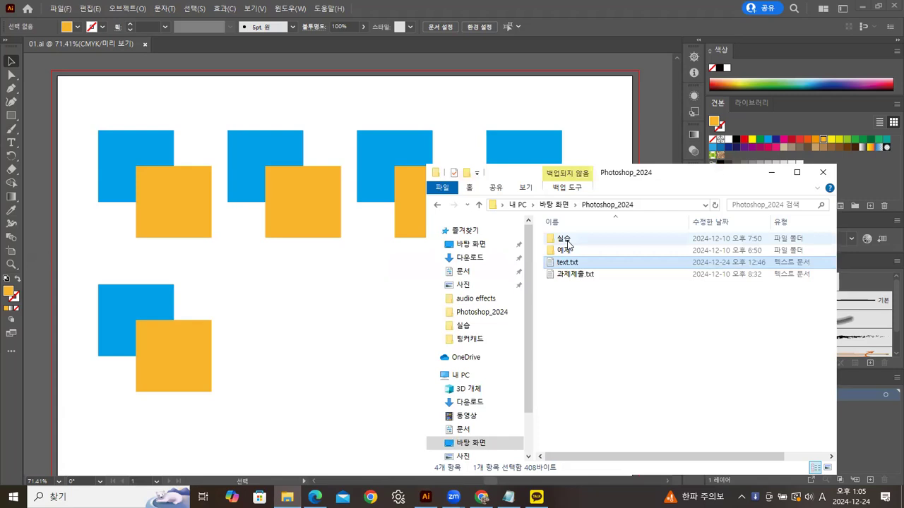
View the reference image 도형아이콘.jpg from the 예제 > 일러스트01 folder and return to the Illustrator document
click(554, 205)
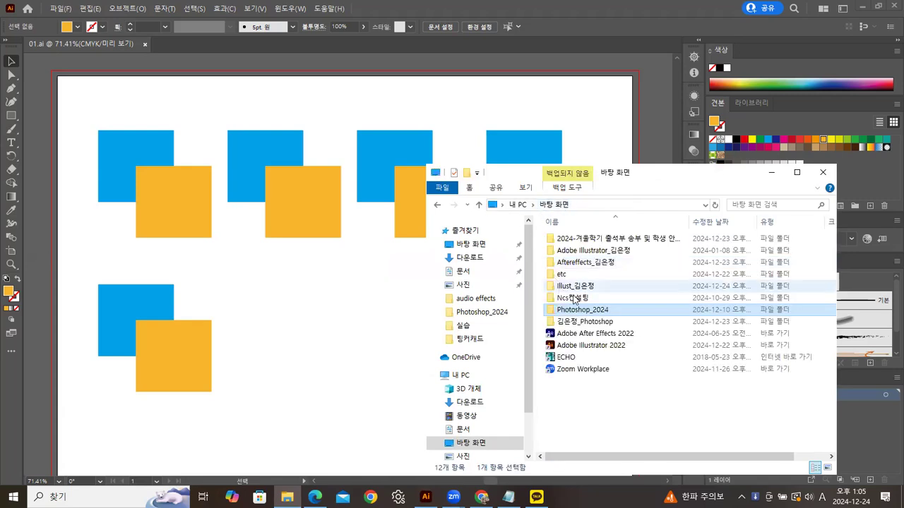
double_click(572, 286)
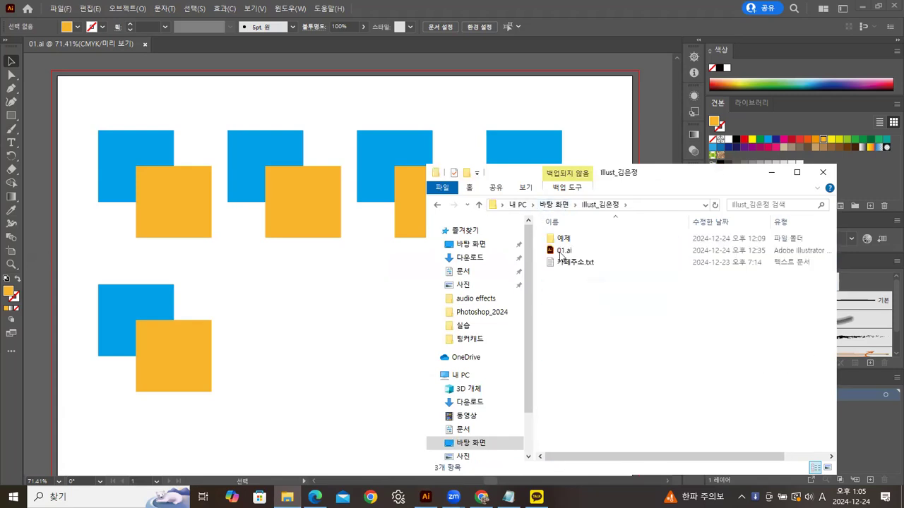
double_click(563, 239)
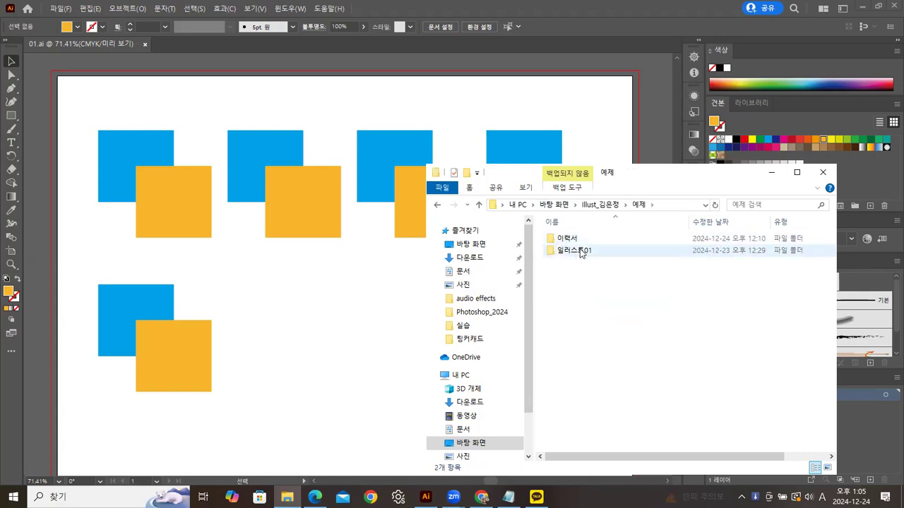
double_click(580, 252)
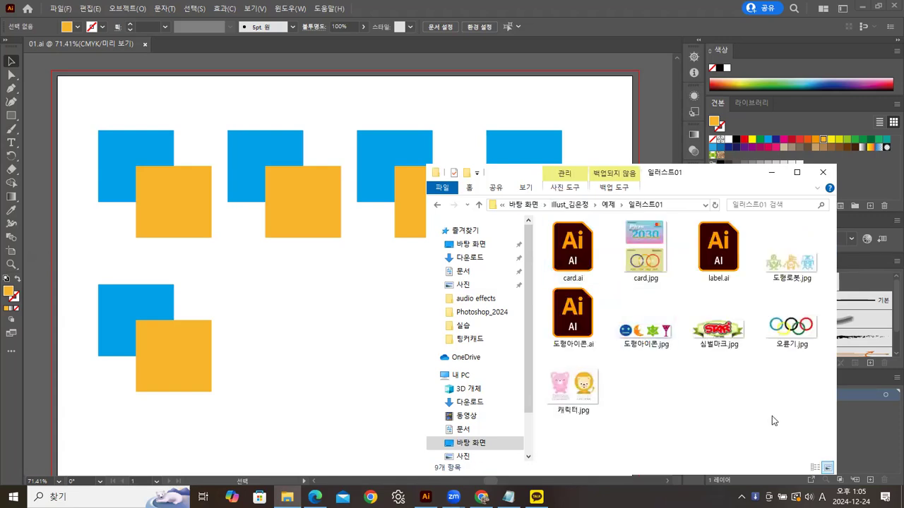
click(636, 338)
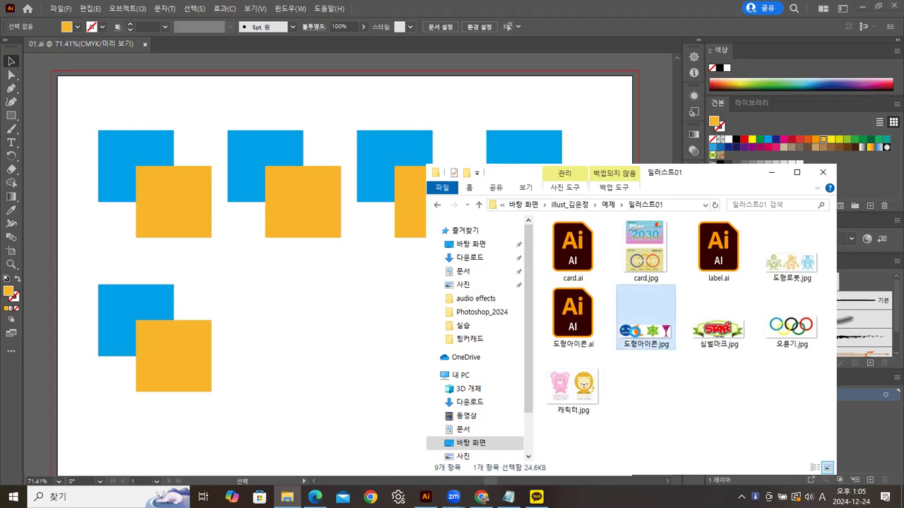
double_click(637, 338)
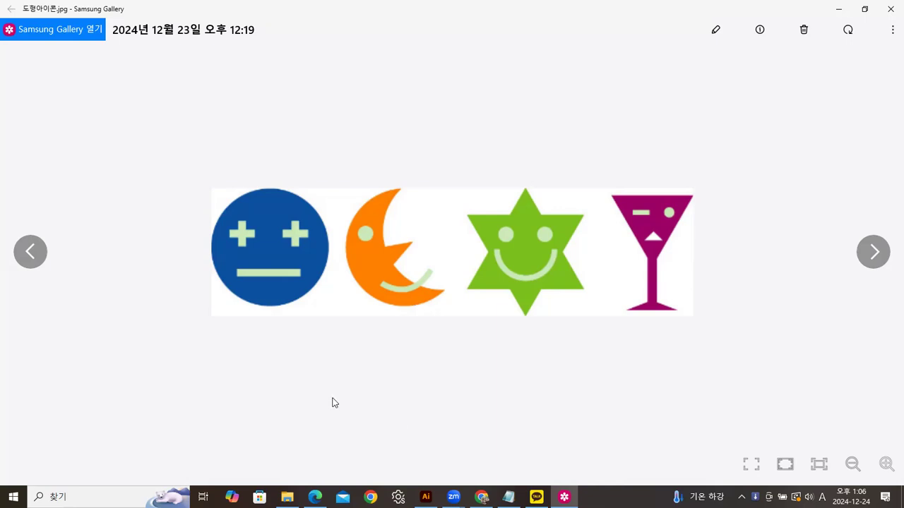
click(848, 14)
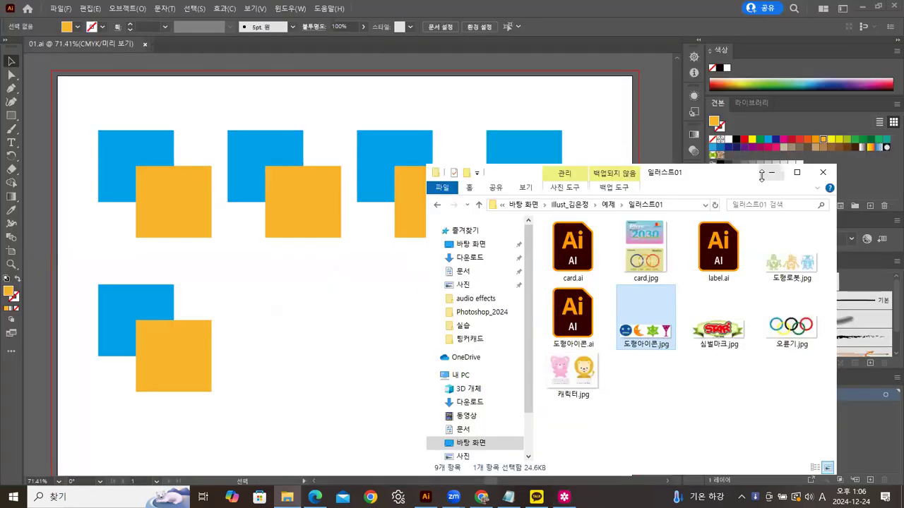
click(761, 171)
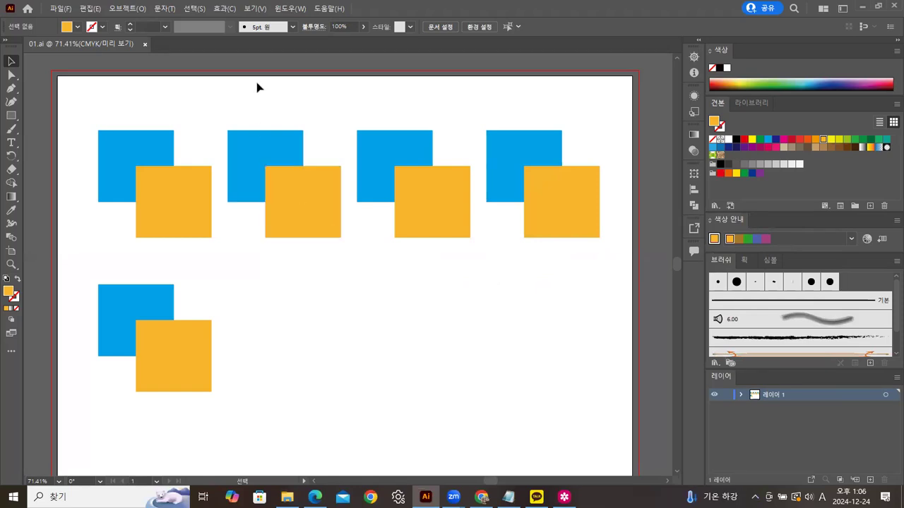
Display the Pathfinder panel and float it in the empty area below the upper row of squares
click(287, 9)
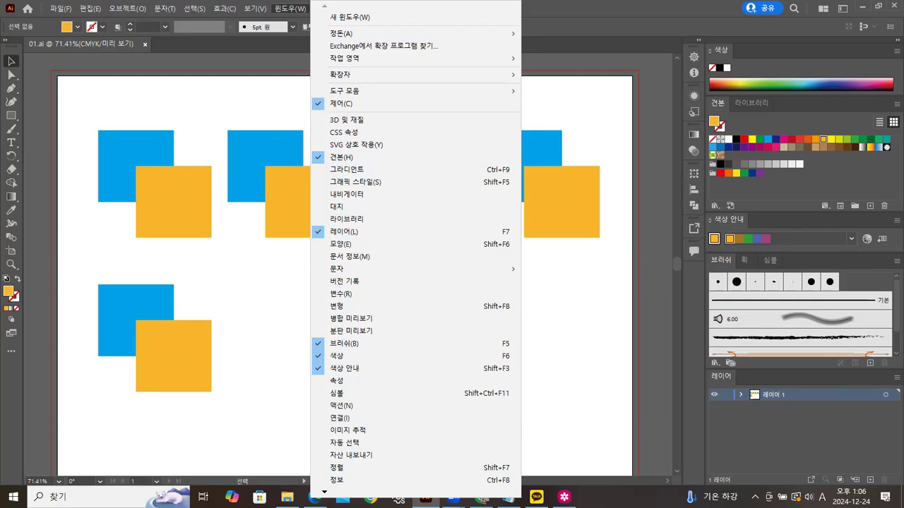
mouse_move(332, 492)
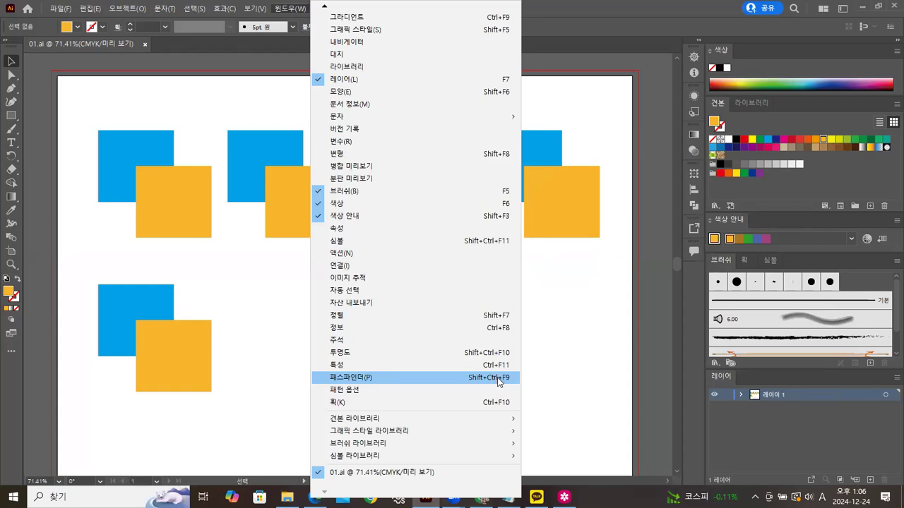
click(357, 379)
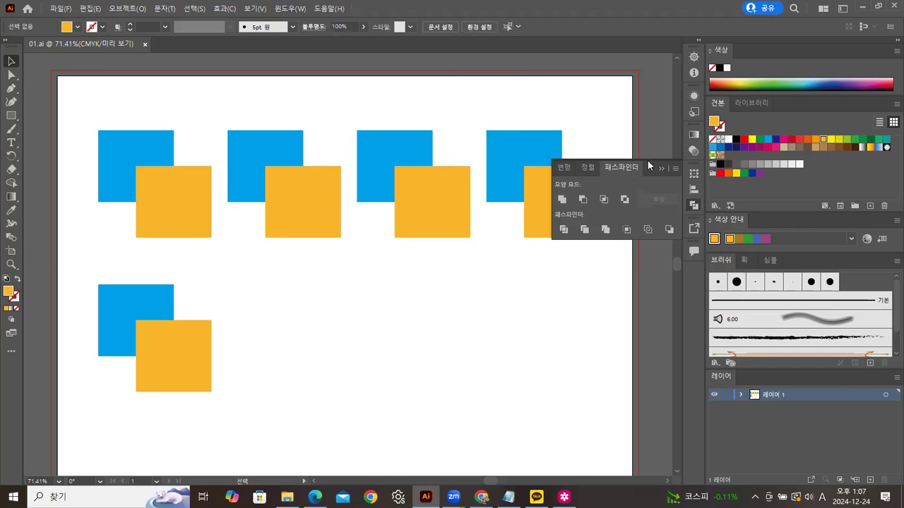
drag(647, 164, 635, 283)
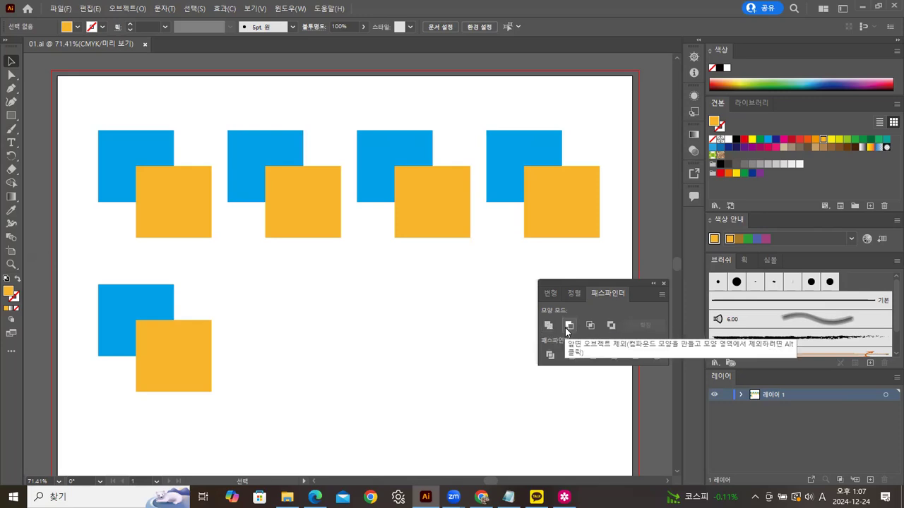
Unite the first pair of overlapping squares in the upper row into one shape
drag(87, 101, 194, 242)
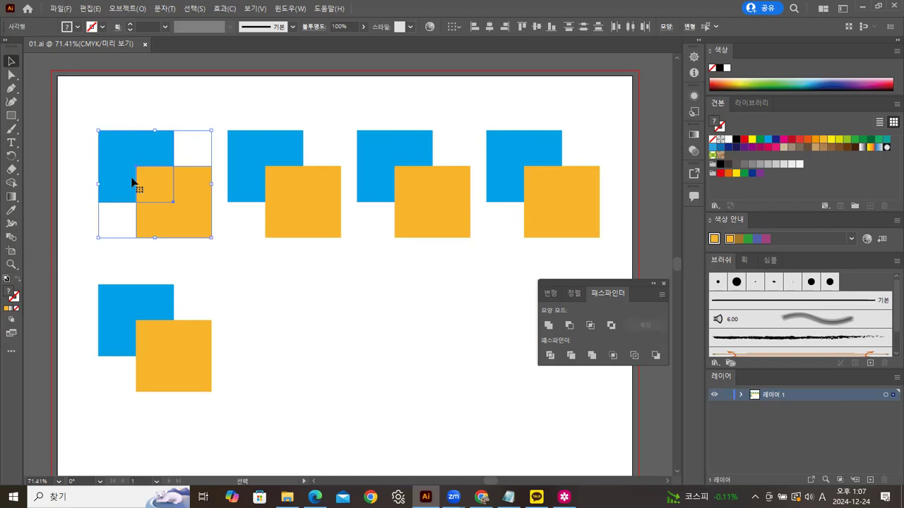
click(548, 326)
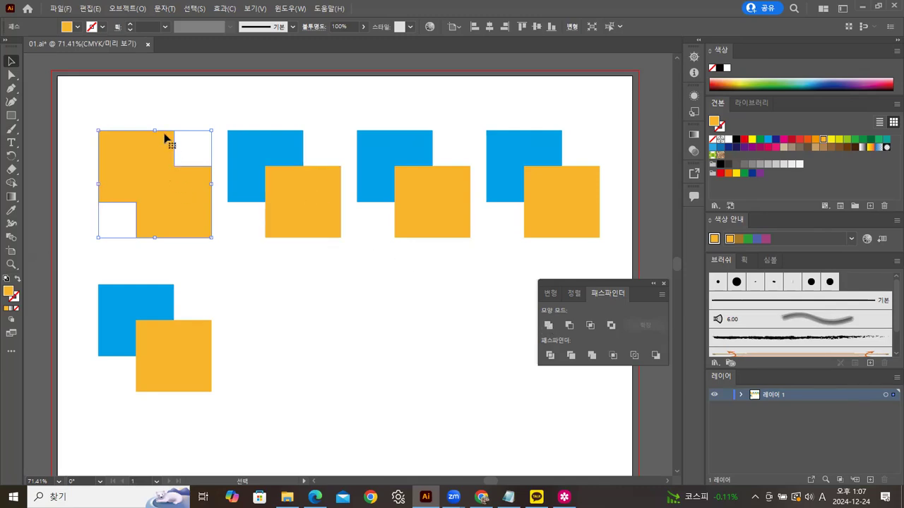
click(206, 273)
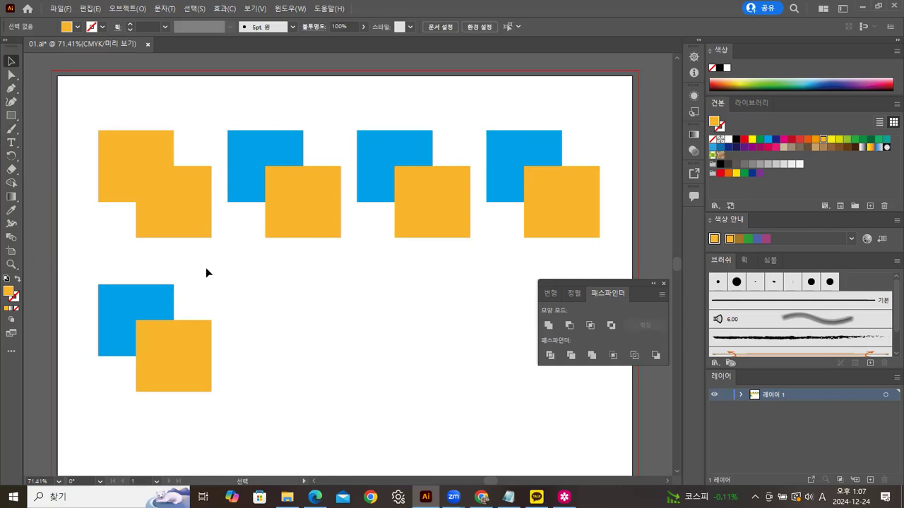
Subtract the orange front square from the blue square in the upper row's second pair using Minus Front
drag(273, 106, 311, 214)
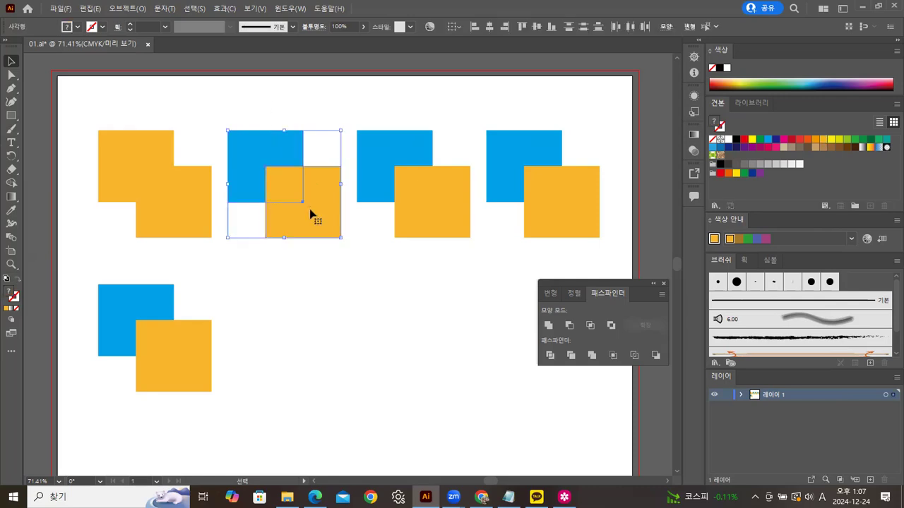
click(569, 325)
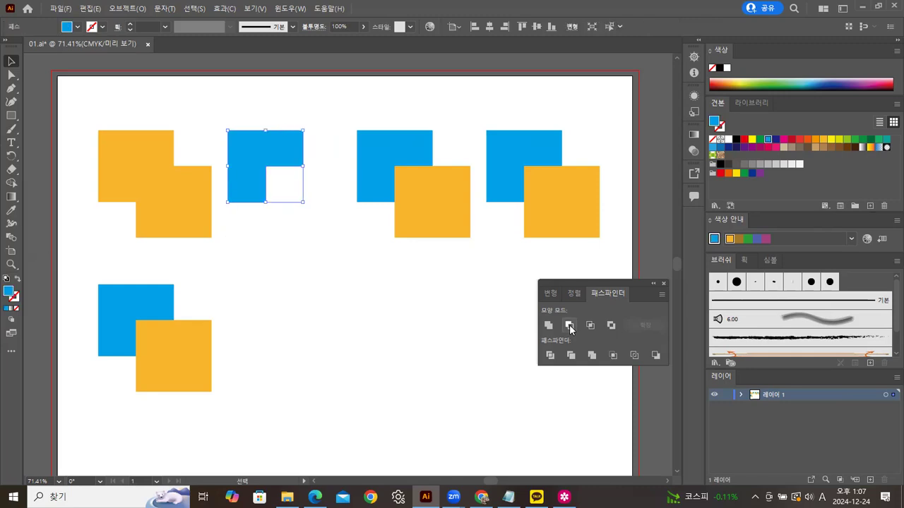
click(371, 301)
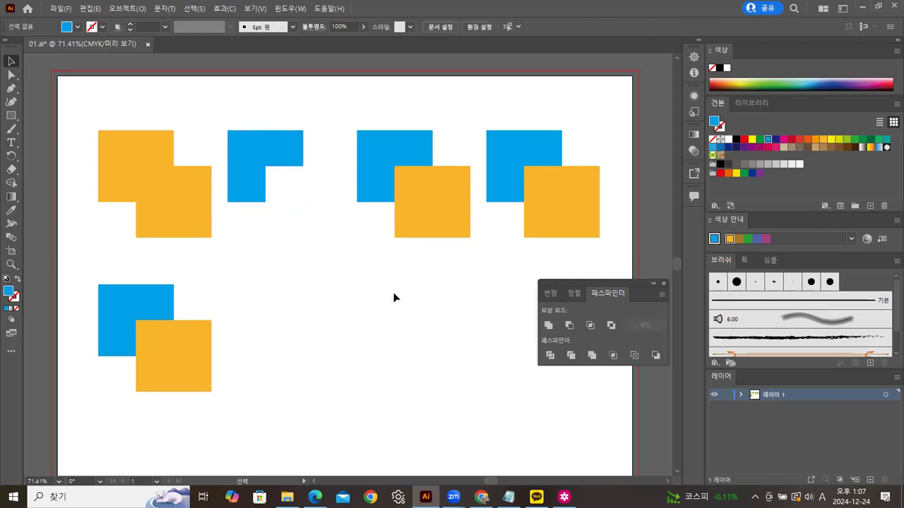
click(269, 164)
click(318, 240)
Intersect the third pair of squares in the upper row, keeping only their overlap
drag(384, 117, 428, 256)
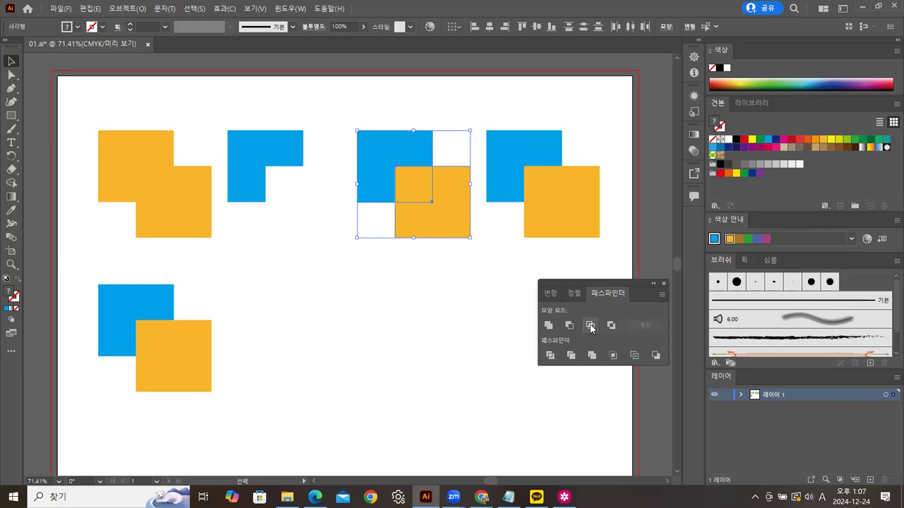
click(590, 326)
click(426, 244)
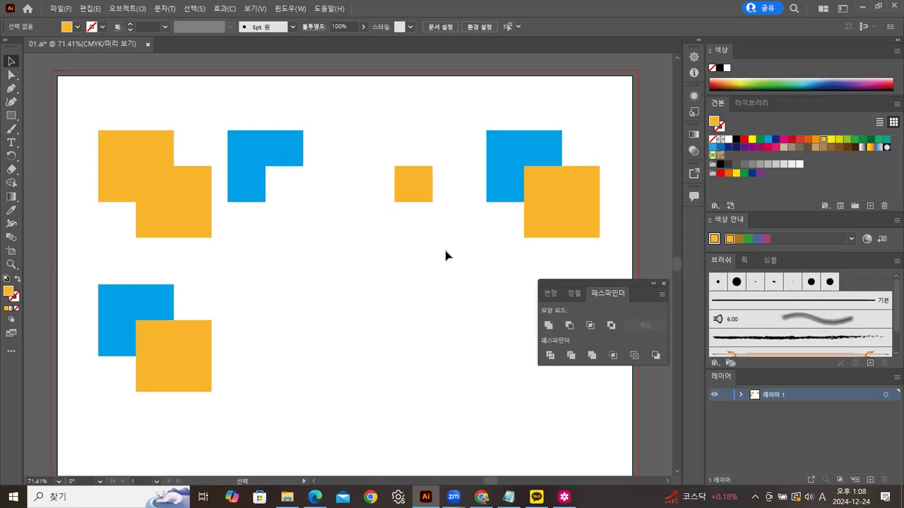
Exclude the overlapping area from the fourth pair of squares in the upper row
drag(508, 113, 579, 206)
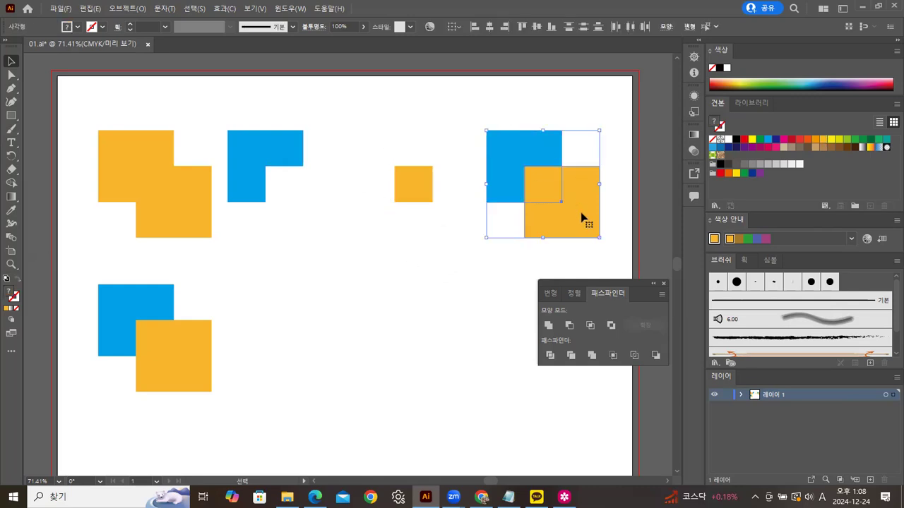
click(612, 327)
click(490, 324)
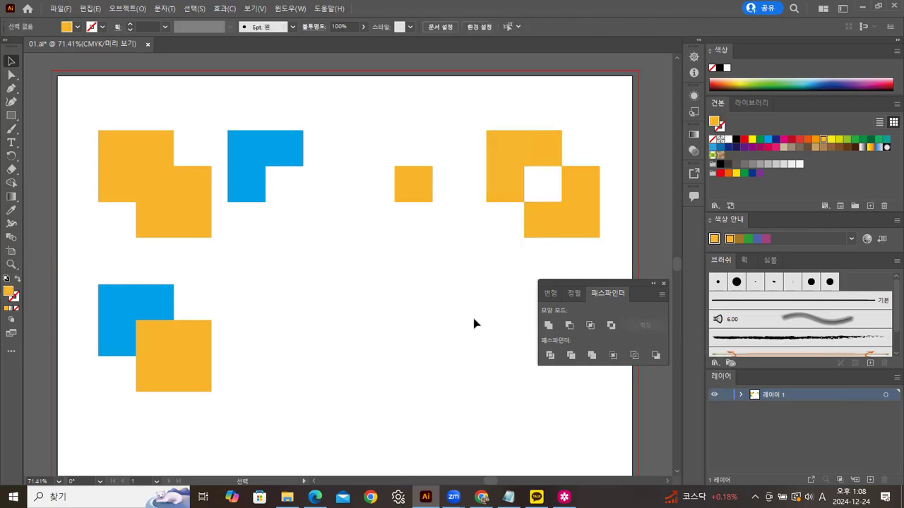
click(569, 217)
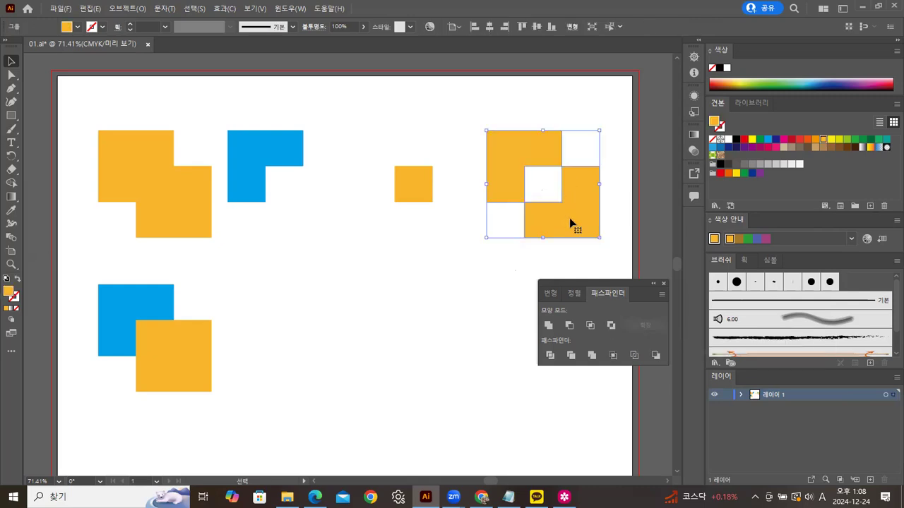
click(598, 79)
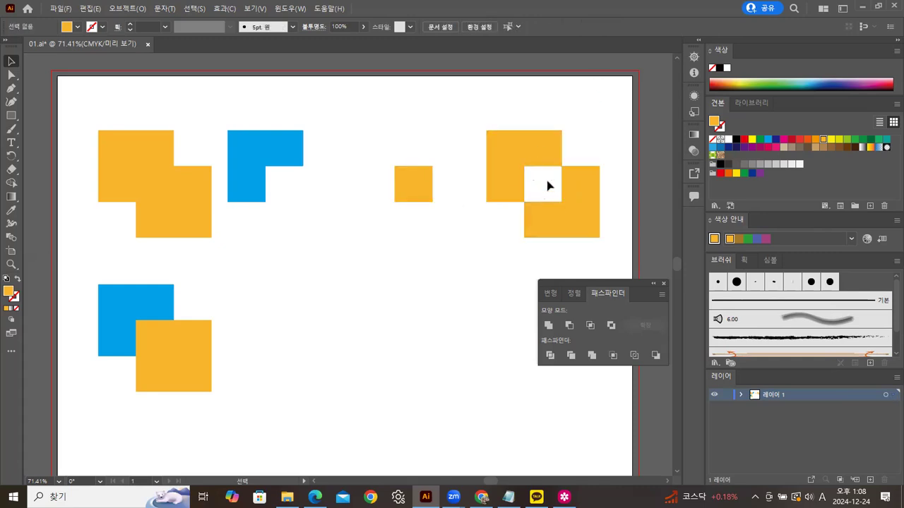
Move the floating Pathfinder panel above the fourth upper shape to clear space beside the lower pair of squares
drag(78, 315, 181, 380)
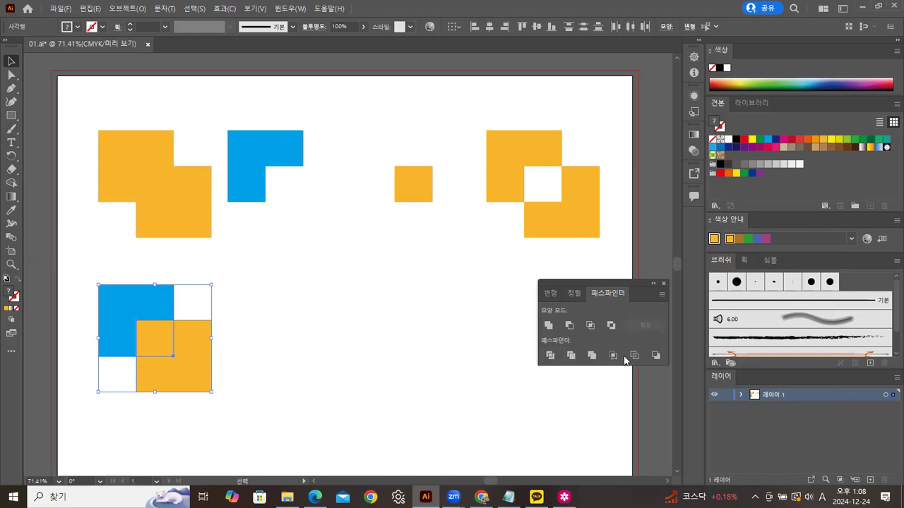
click(485, 389)
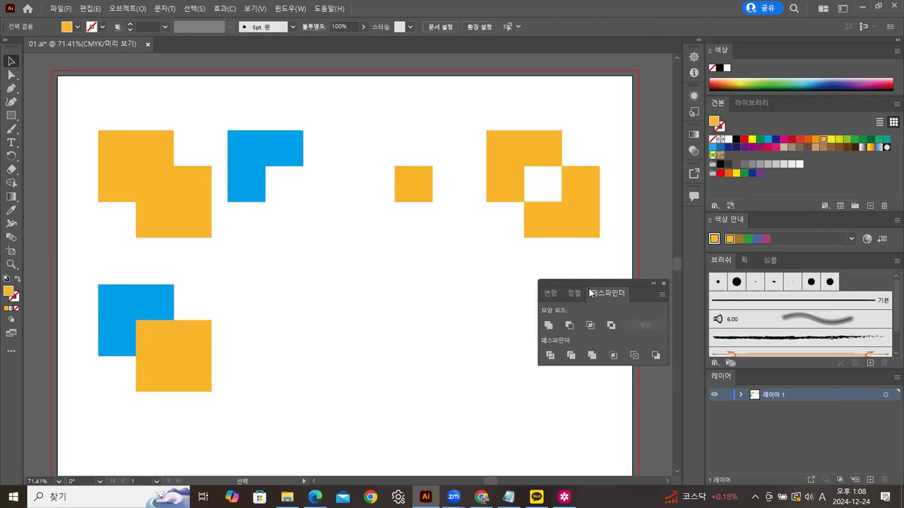
drag(594, 283, 627, 47)
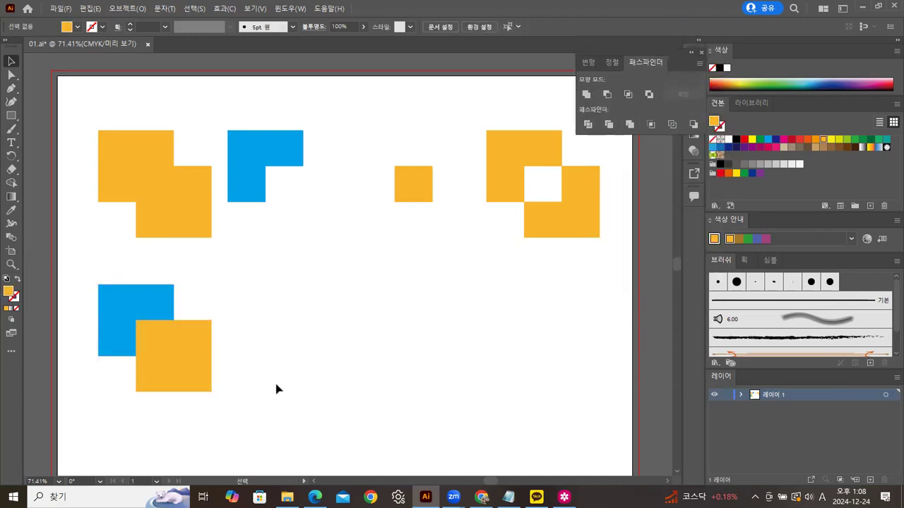
Copy the lower pair of squares sideways and repeat the copy twice to form a row of four pairs
drag(85, 313, 323, 365)
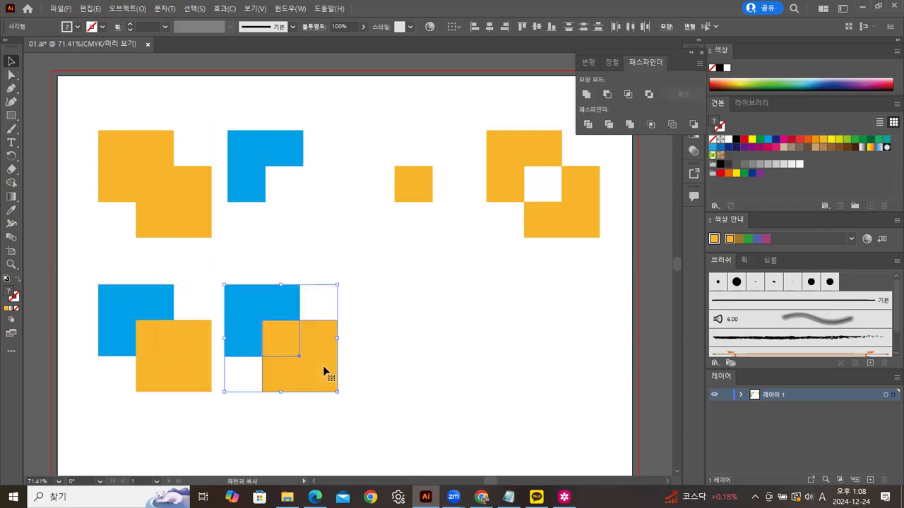
key(ctrl+d)
key(ctrl+d)
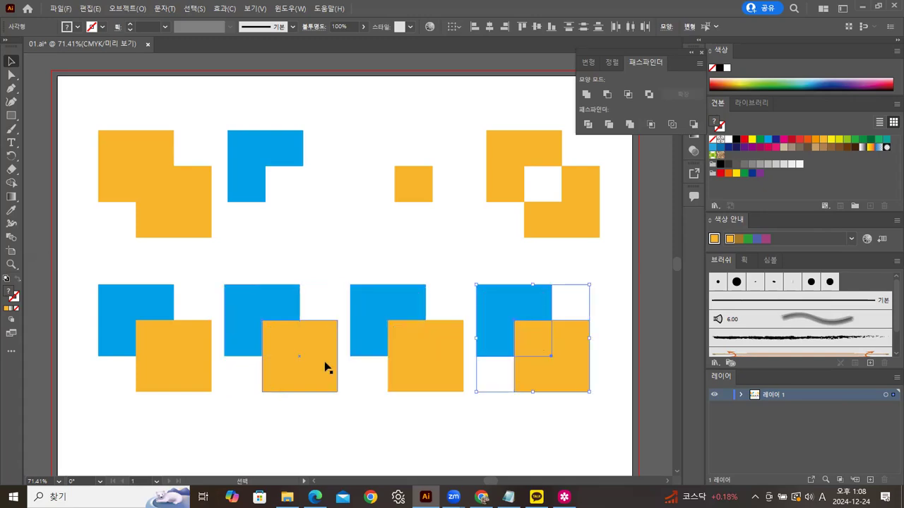
click(347, 443)
Try the Pathfinder Divide operation on the first pair of squares in the lower row and undo it
drag(133, 269, 178, 416)
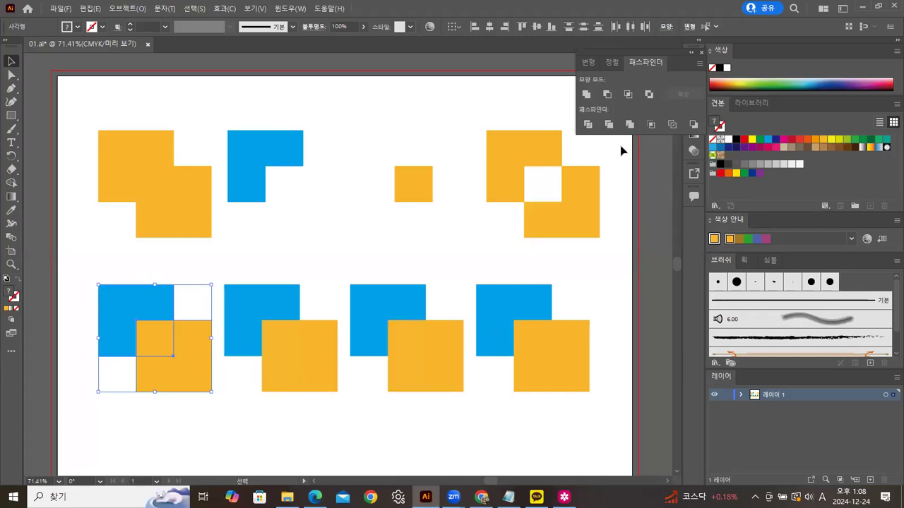
click(588, 125)
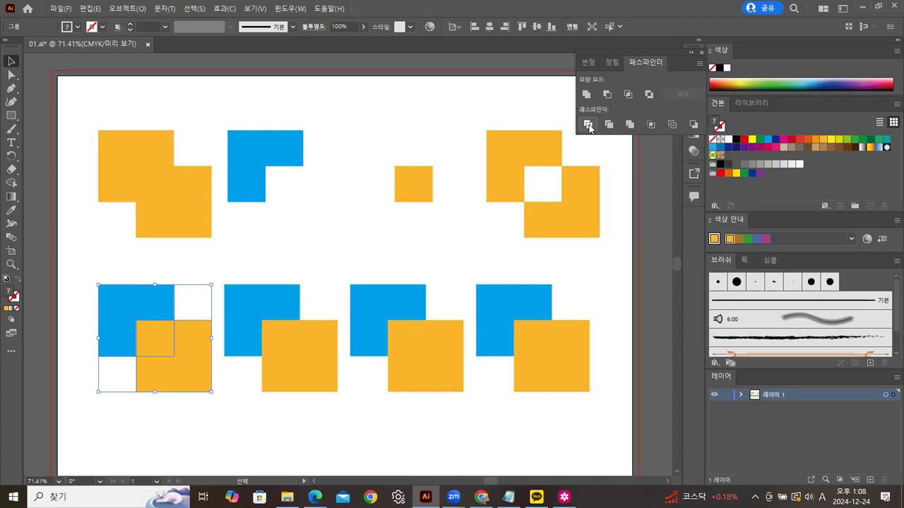
click(191, 428)
mouse_move(112, 321)
mouse_down()
mouse_move(105, 308)
mouse_move(113, 320)
mouse_up()
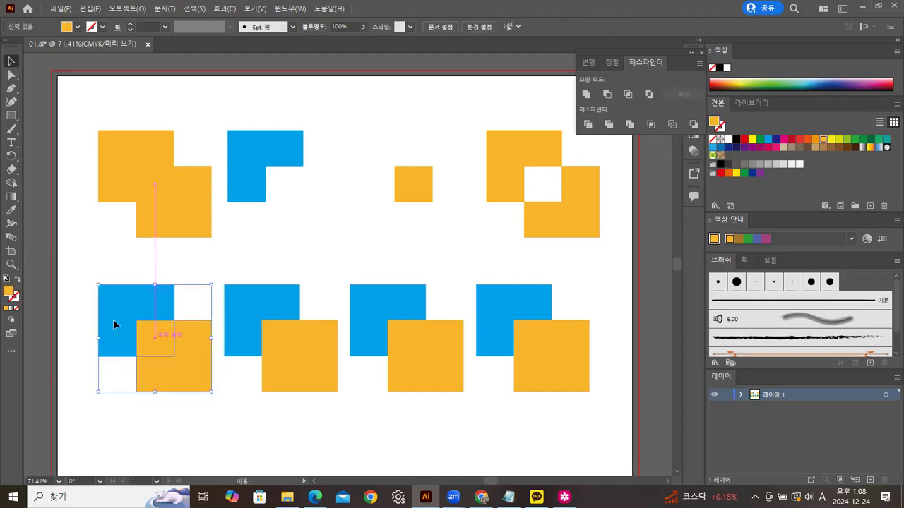
key(a)
key(ctrl+z)
click(185, 424)
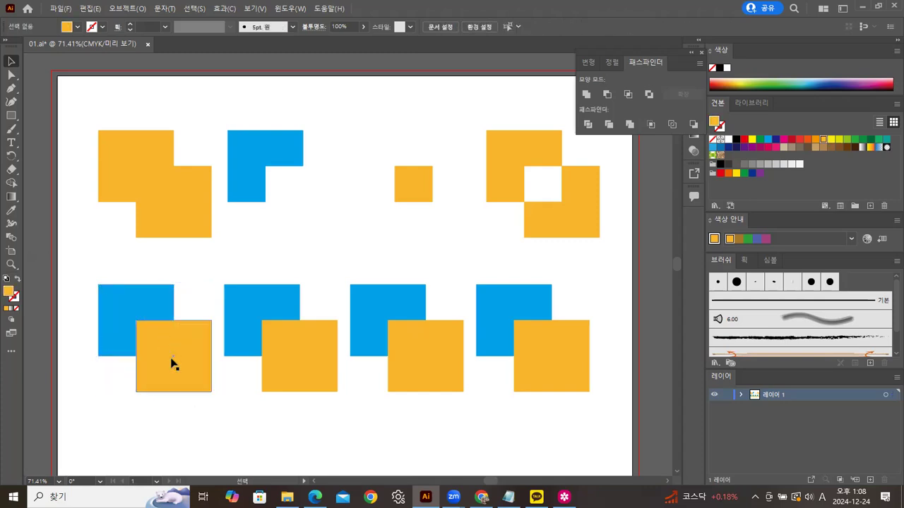
Apply Pathfinder Divide to the first pair of overlapping squares in the lower row
click(162, 308)
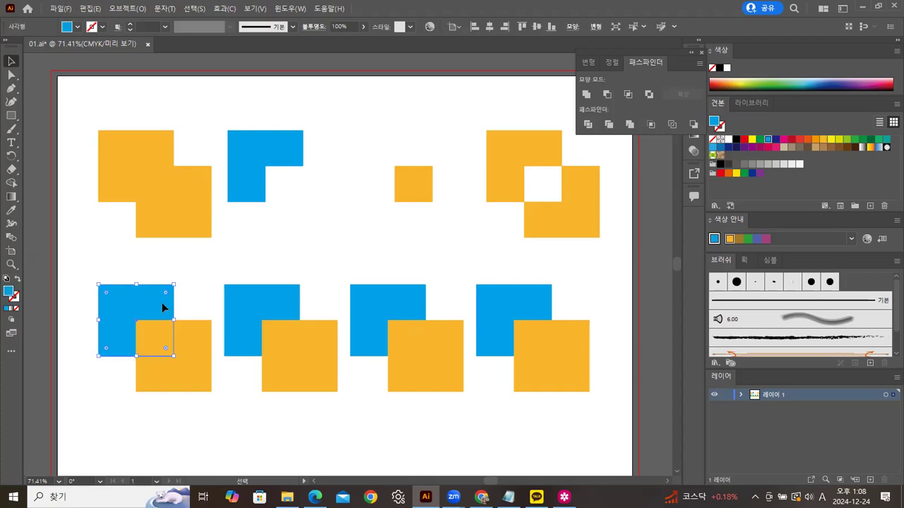
click(202, 368)
click(194, 418)
drag(118, 268, 173, 416)
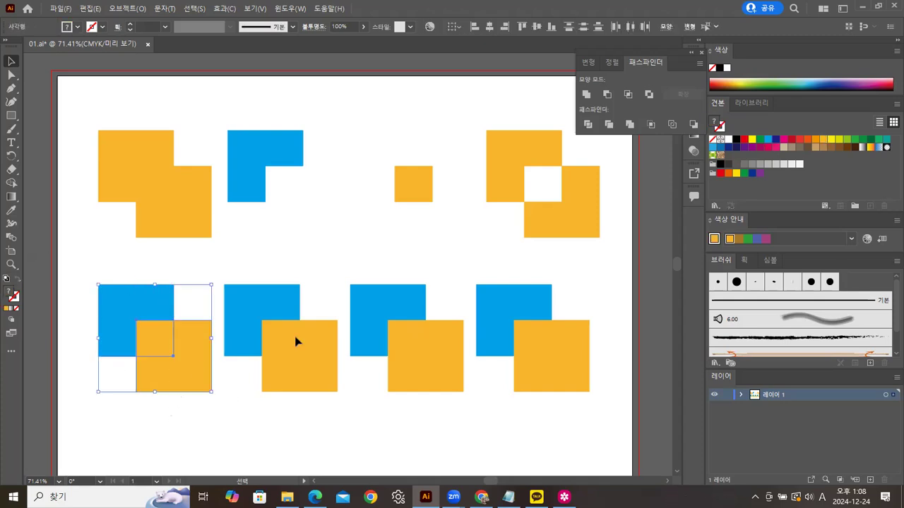
click(589, 126)
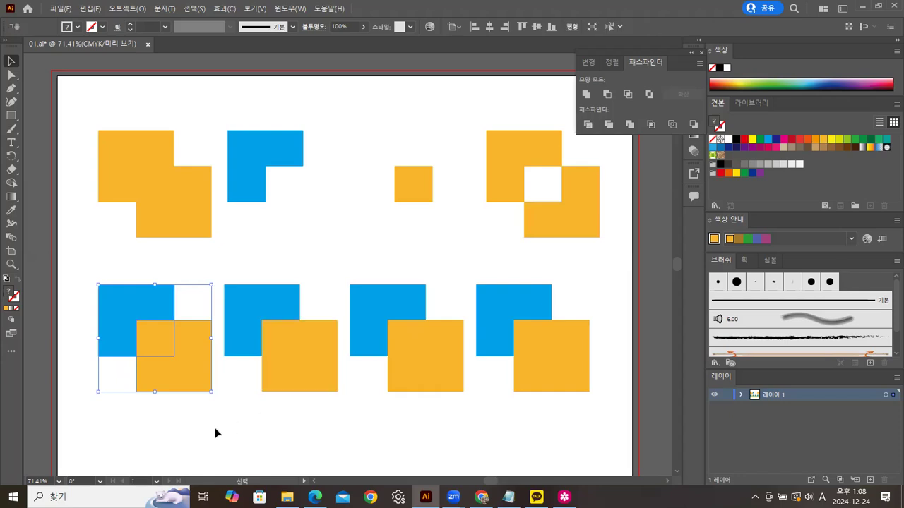
click(232, 429)
Ungroup the divided first pair and move its blue, overlap and orange pieces apart
right_click(152, 337)
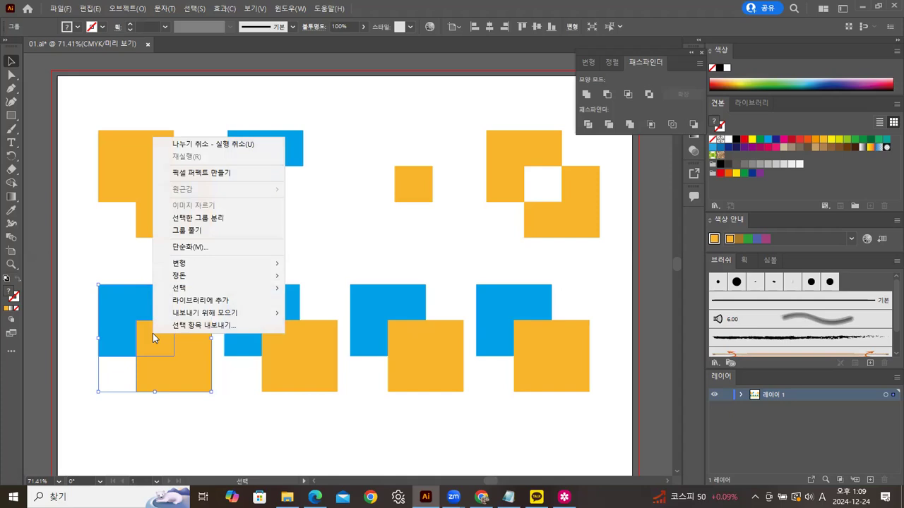
click(197, 231)
click(205, 415)
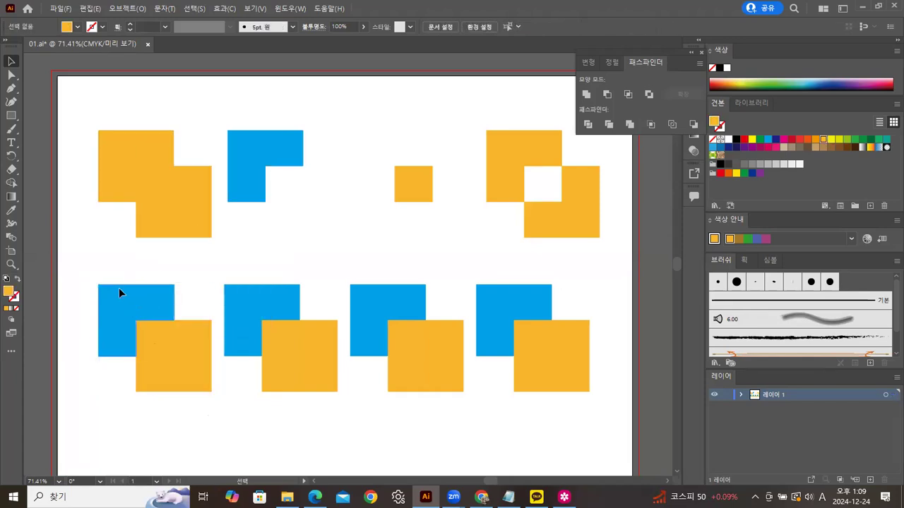
drag(119, 287, 99, 273)
drag(190, 373, 202, 394)
drag(158, 347, 148, 341)
drag(191, 389, 187, 387)
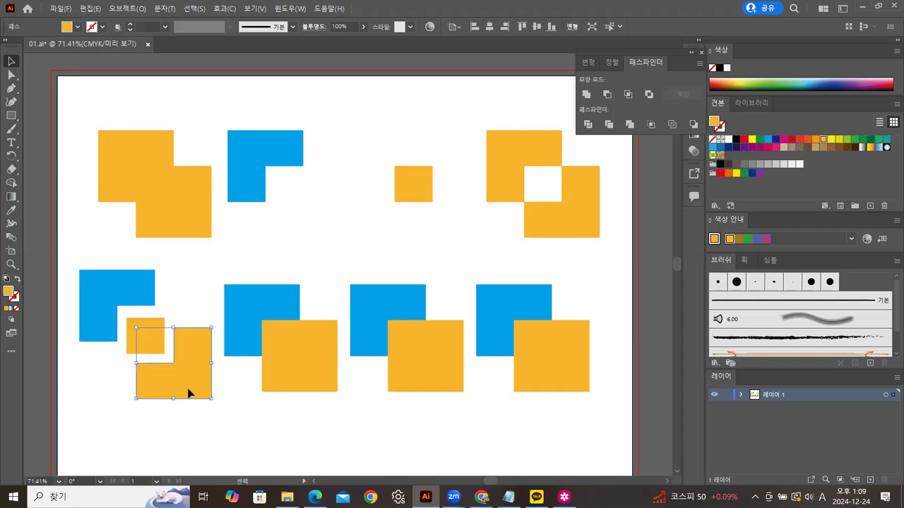
click(159, 360)
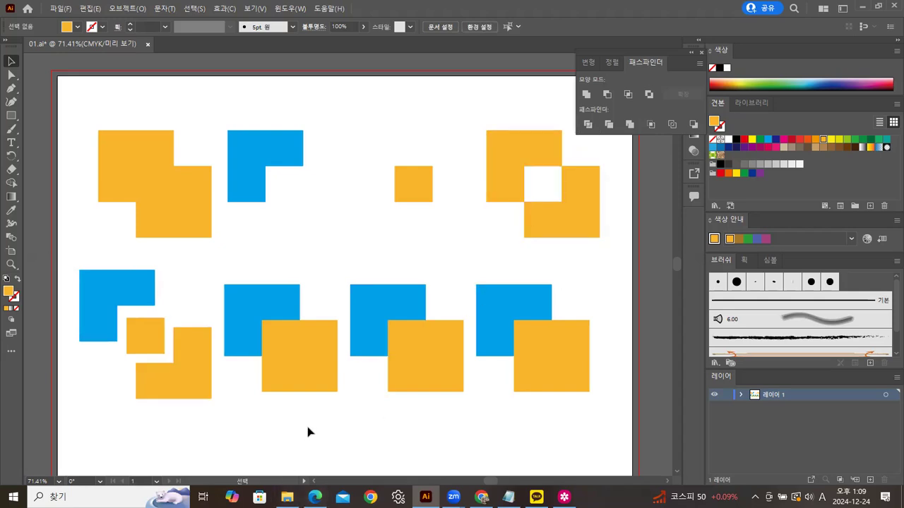
Apply Pathfinder Trim to the second pair of overlapping squares in the lower row
drag(291, 272, 317, 343)
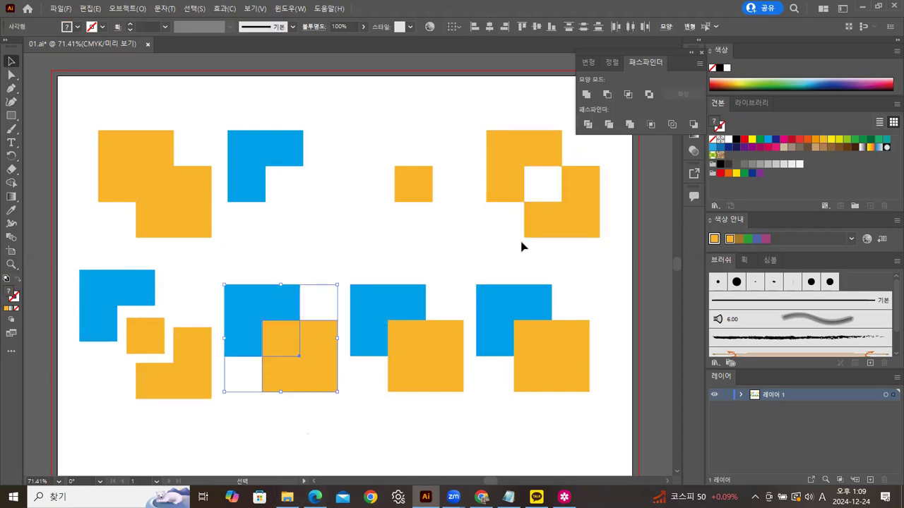
click(611, 126)
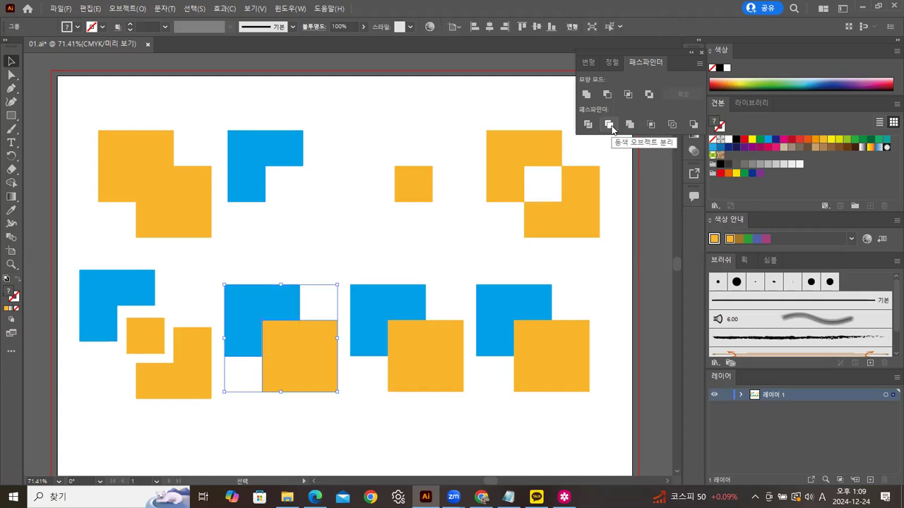
click(297, 440)
click(297, 378)
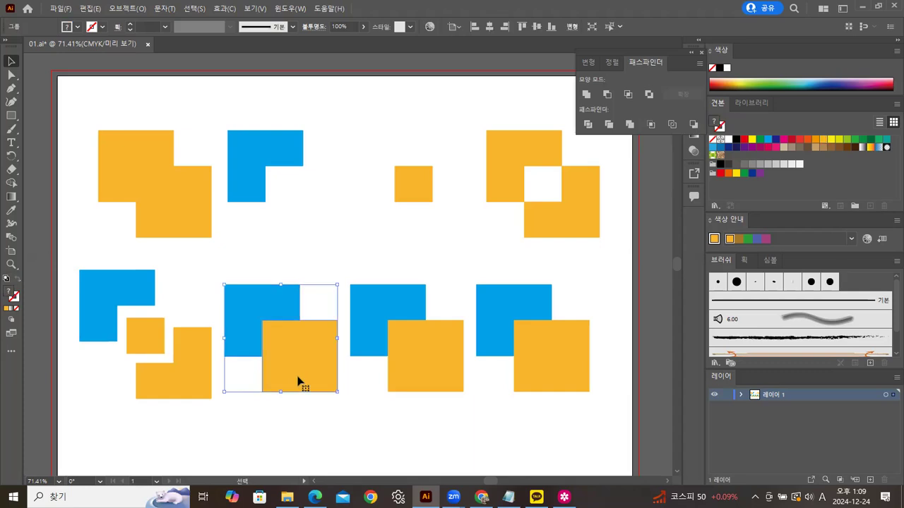
Ungroup the trimmed second pair and pull the blue piece and the orange square apart
right_click(302, 365)
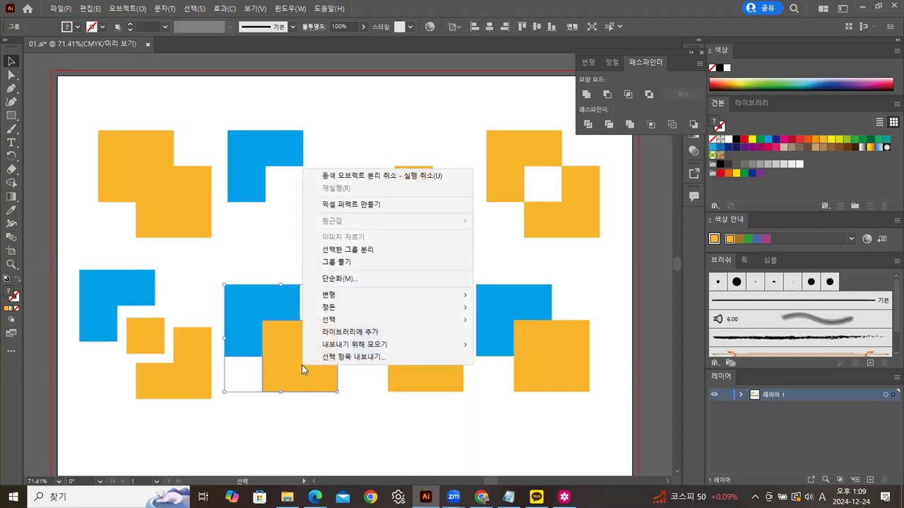
click(343, 263)
drag(281, 297, 277, 291)
click(238, 424)
drag(138, 263, 179, 379)
click(233, 407)
drag(250, 316, 237, 310)
drag(314, 360, 308, 353)
click(385, 412)
Try Pathfinder Merge on the third pair of squares in the lower row
drag(391, 266, 421, 401)
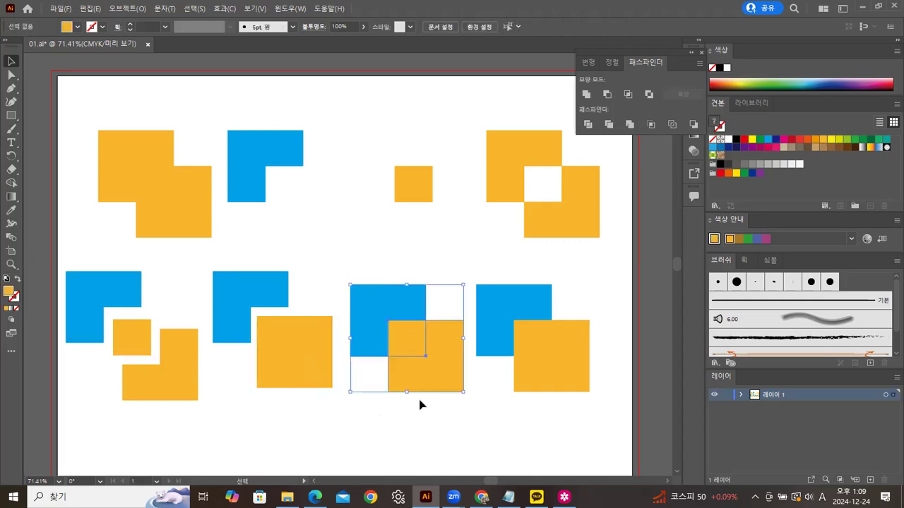
click(630, 125)
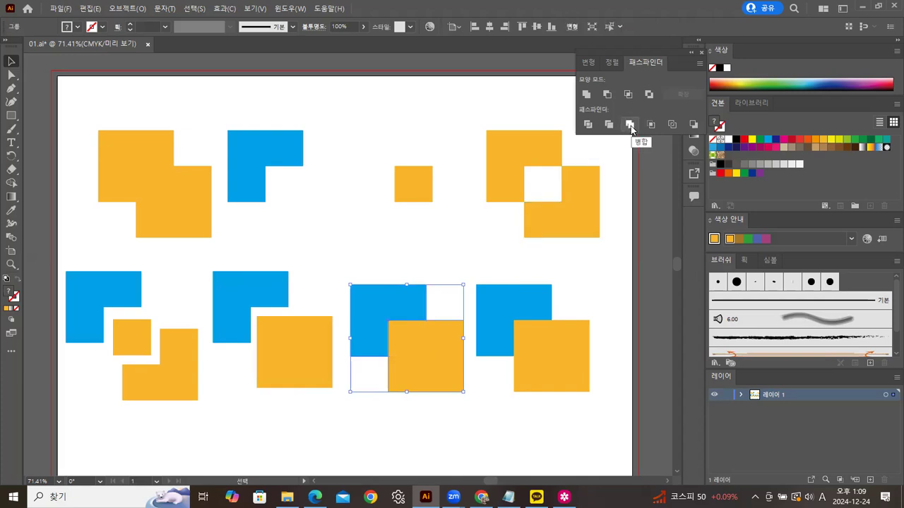
click(436, 424)
Ungroup the merged third pair and move its orange square away from the blue piece
click(403, 367)
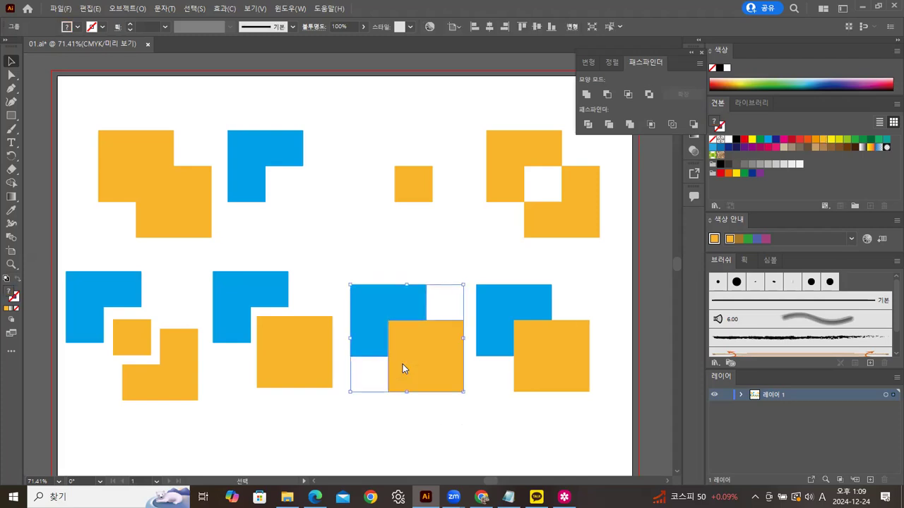
right_click(402, 364)
click(436, 261)
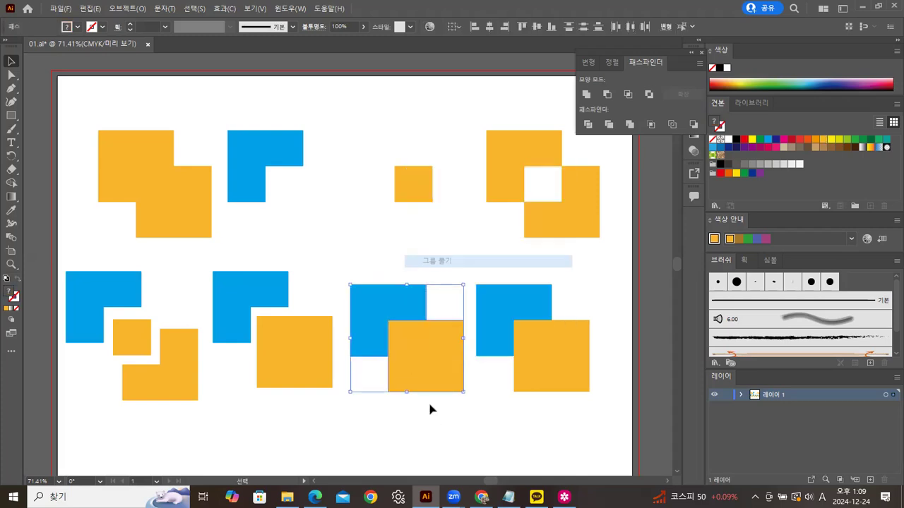
click(432, 419)
mouse_move(426, 375)
mouse_down()
mouse_move(433, 398)
mouse_move(433, 386)
mouse_up()
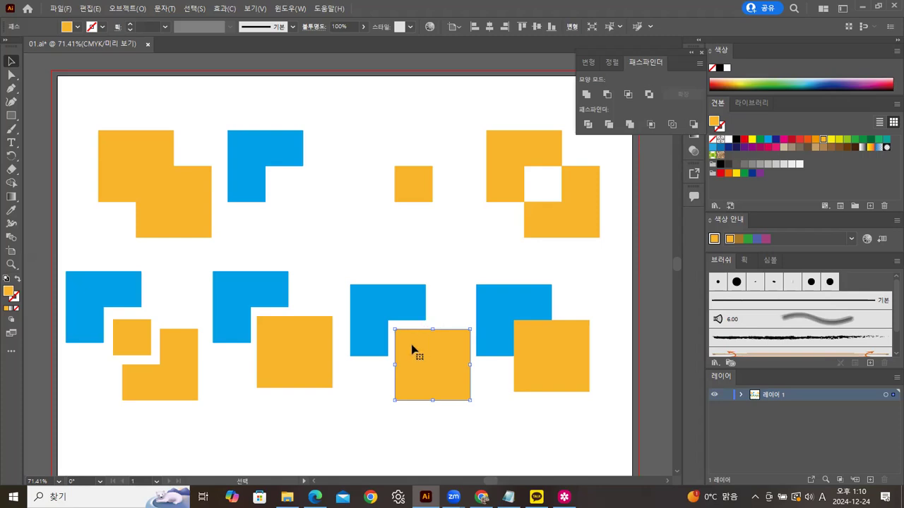
Undo the move and the ungrouping of the third pair's pieces
key(ctrl+z)
key(ctrl+z)
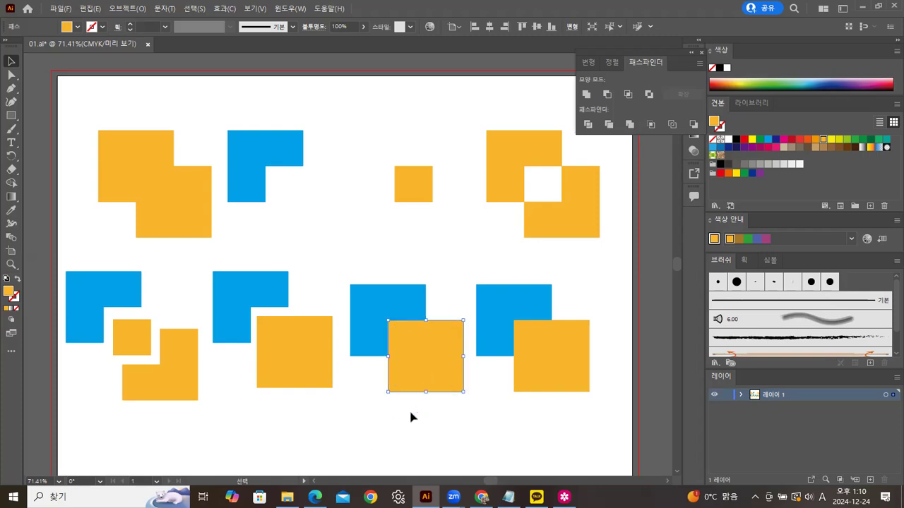
key(v)
click(381, 365)
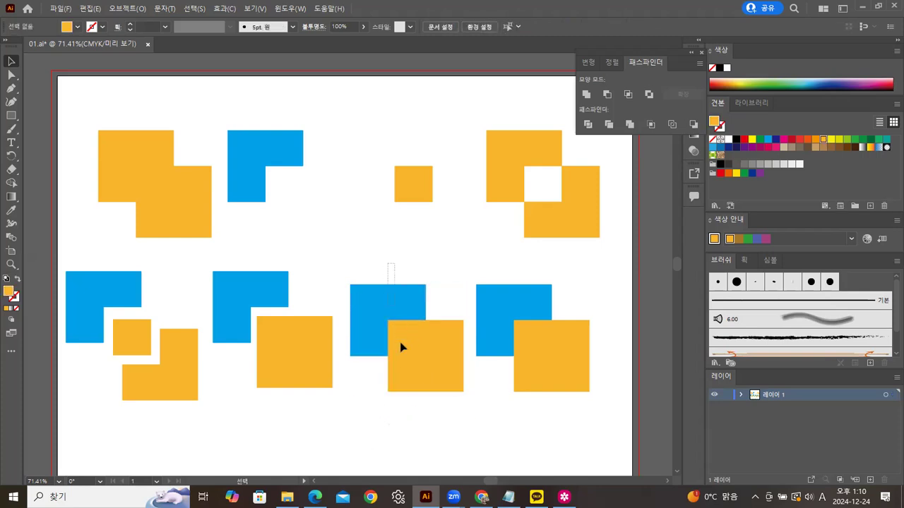
Give the third pair the default white fill and black stroke, and try Pathfinder Merge on the outlined shapes
click(399, 382)
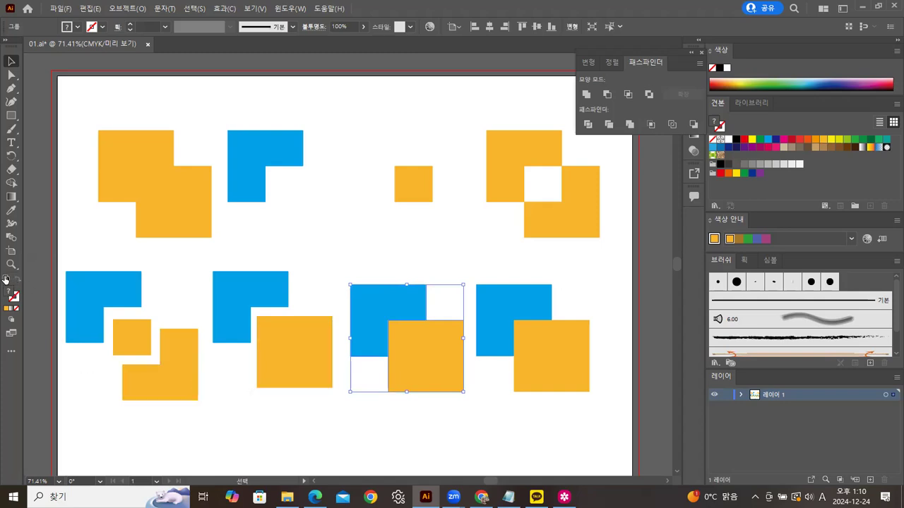
click(6, 278)
click(409, 411)
drag(377, 280, 411, 410)
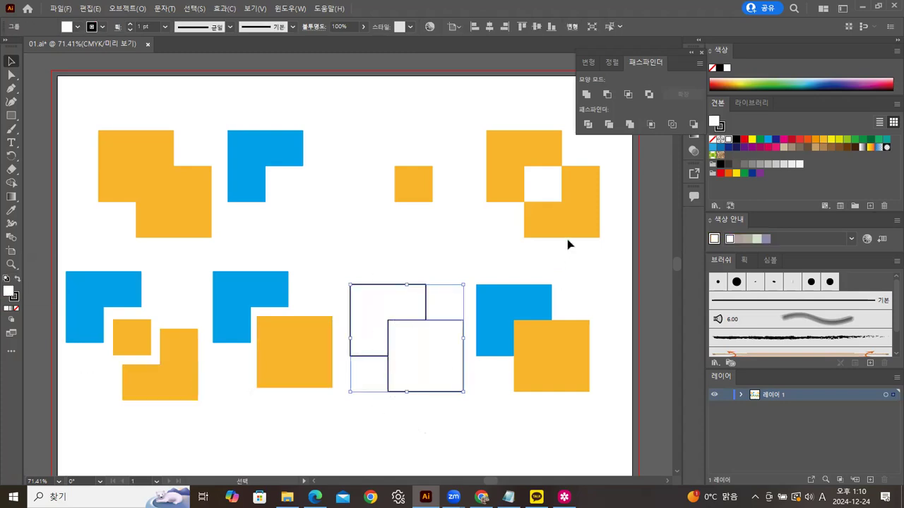
click(630, 125)
click(424, 415)
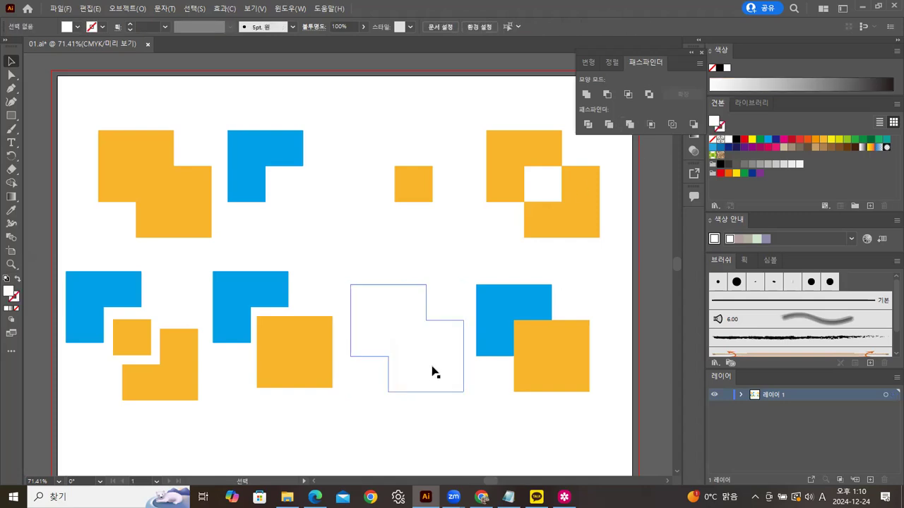
Undo the edits to the lower row back to the freshly trimmed second pair and the original third pair
key(ctrl+z)
key(ctrl+z)
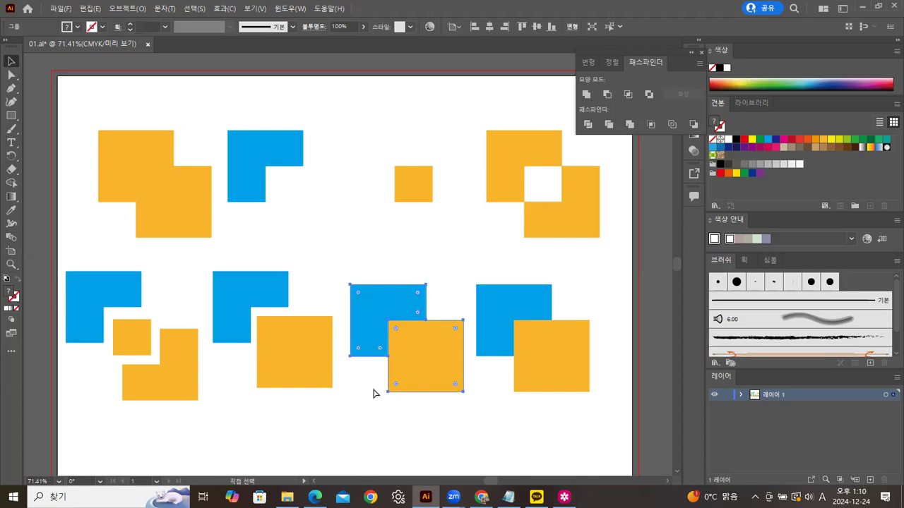
key(ctrl+z)
key(ctrl+z)
key(ctrl+z)
key(ctrl+z)
key(ctrl+z)
key(ctrl+z)
key(ctrl+z)
key(ctrl+z)
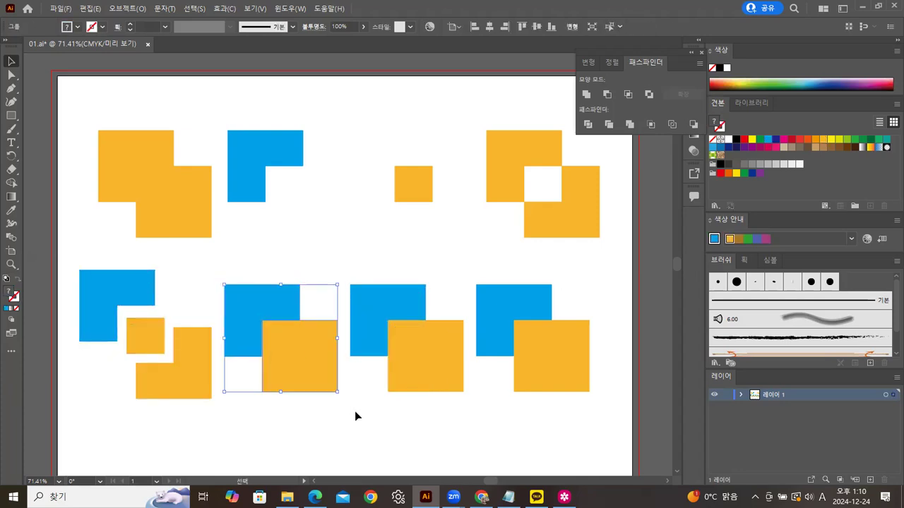
Apply the default white fill and black stroke to the second and third pairs in the lower row
drag(283, 258, 399, 384)
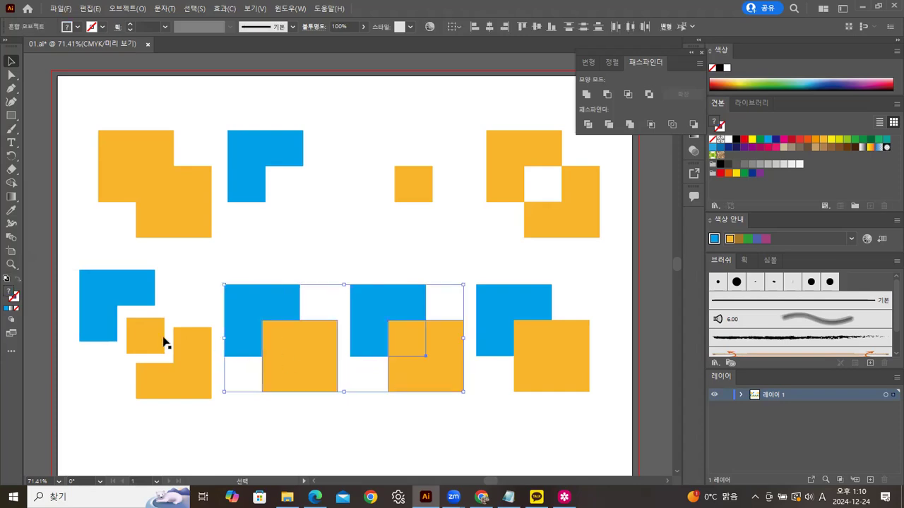
click(6, 280)
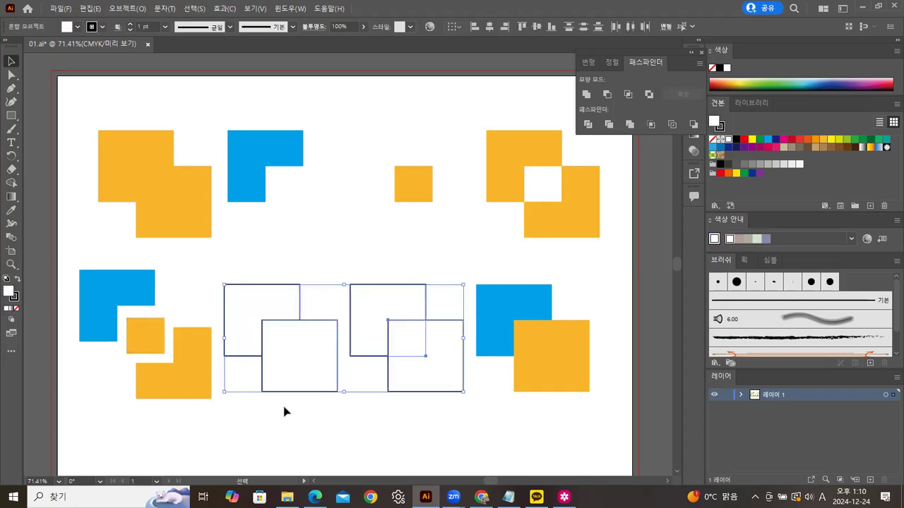
click(361, 444)
Apply Pathfinder Trim to the outlined second pair in the lower row
drag(285, 270, 313, 412)
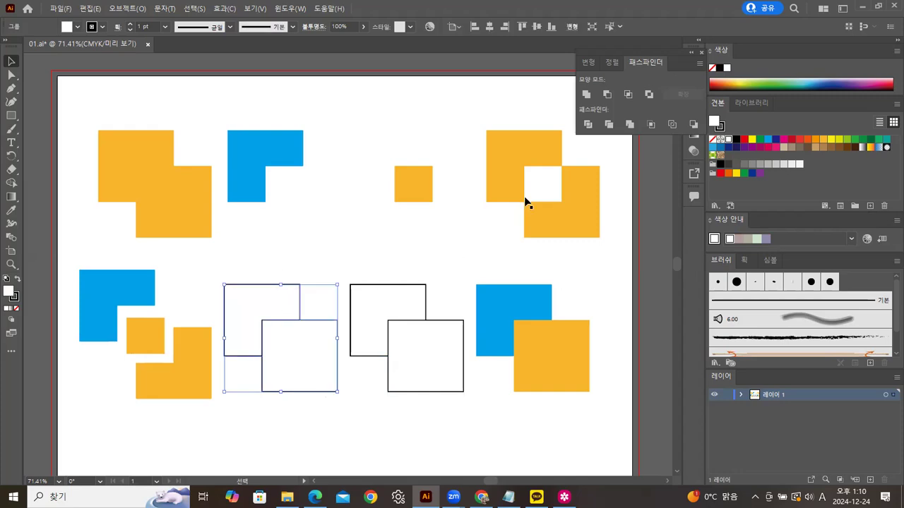
click(609, 125)
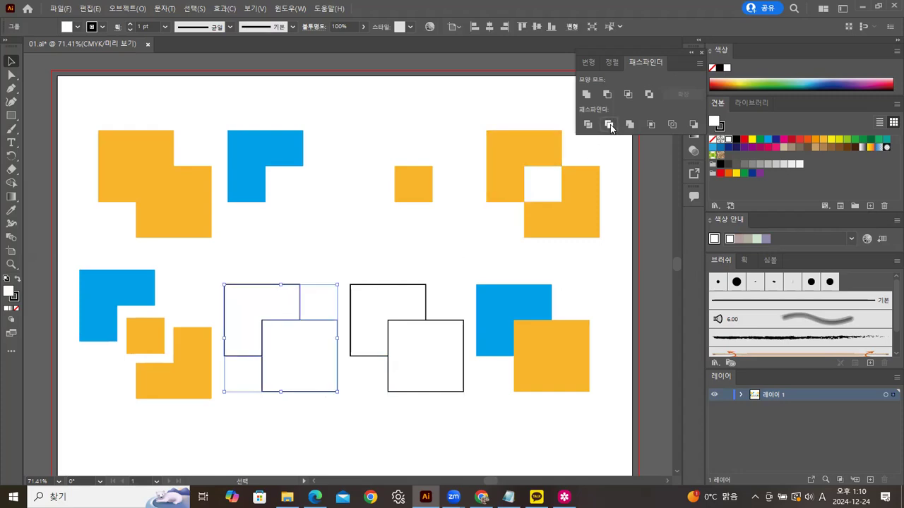
click(317, 236)
Ungroup the trimmed outlined pair and move the L-shaped piece and the square apart
drag(269, 298, 266, 274)
right_click(267, 295)
click(299, 201)
click(284, 276)
drag(301, 365, 306, 368)
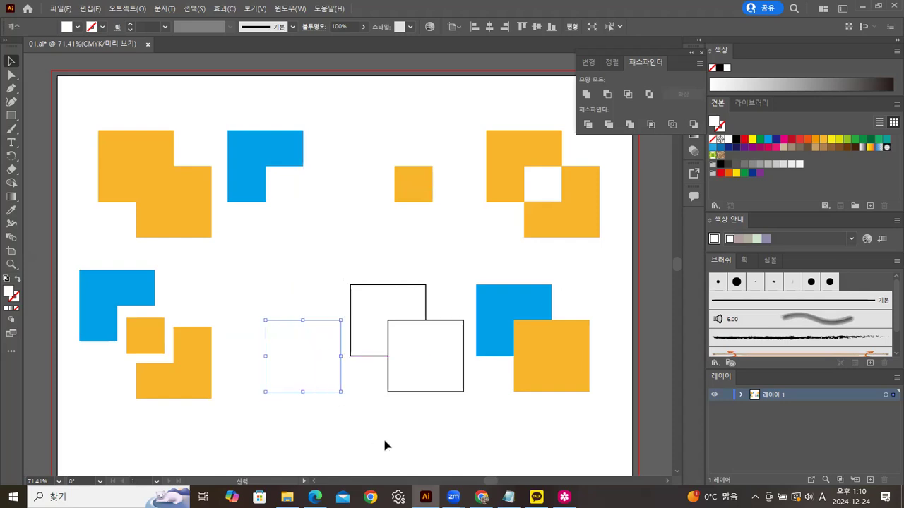
Restore the default white fill and black stroke on the second pair's two separated pieces
click(383, 444)
drag(265, 251, 312, 346)
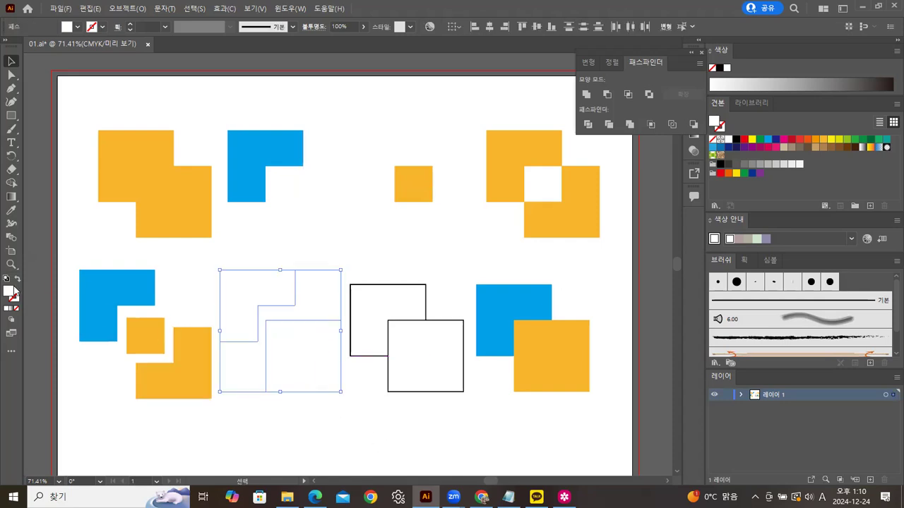
click(7, 280)
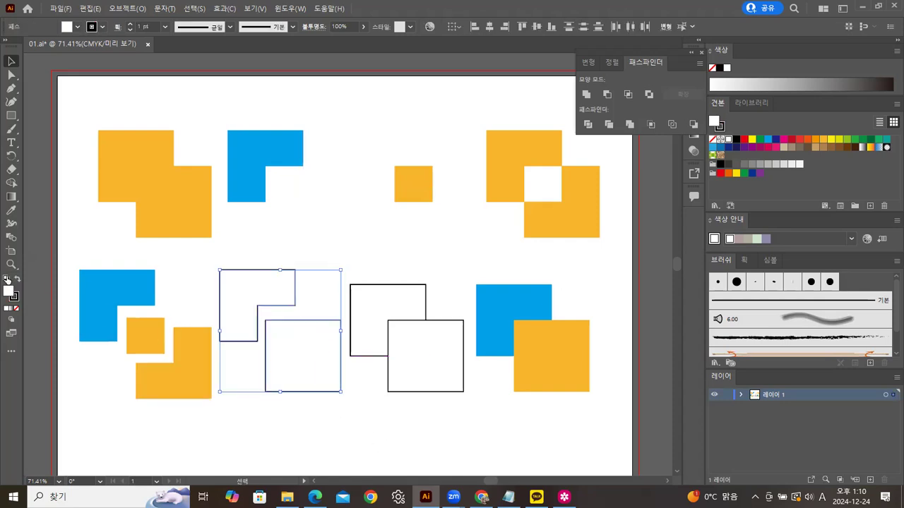
click(328, 251)
Apply Pathfinder Merge to the outlined third pair of squares in the lower row
drag(400, 262, 428, 346)
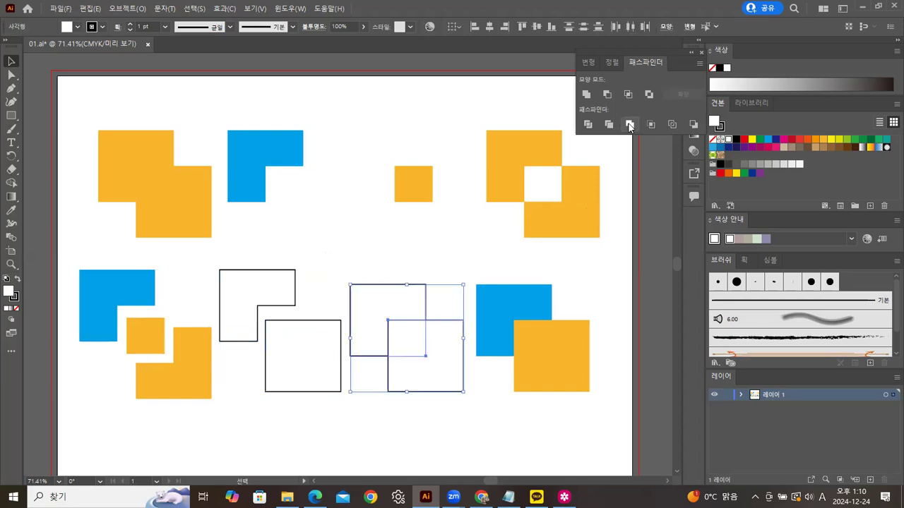
click(630, 124)
click(456, 252)
click(410, 302)
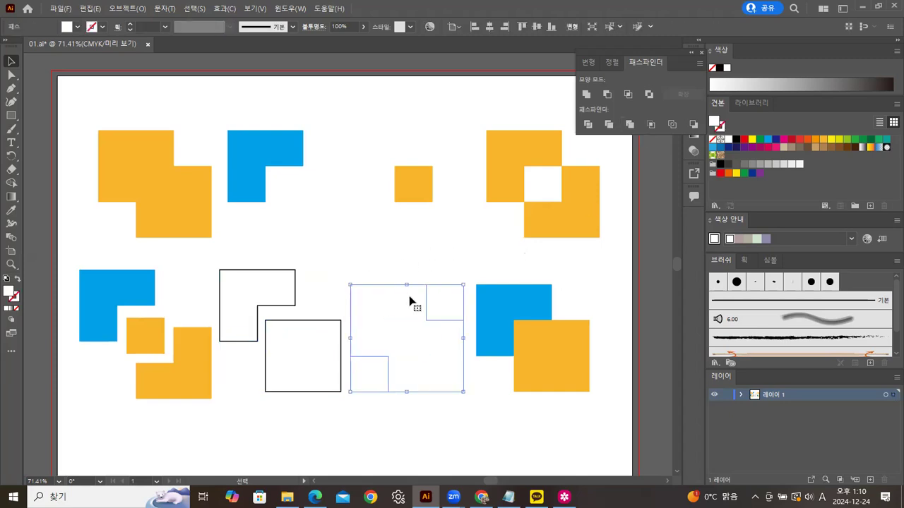
right_click(410, 302)
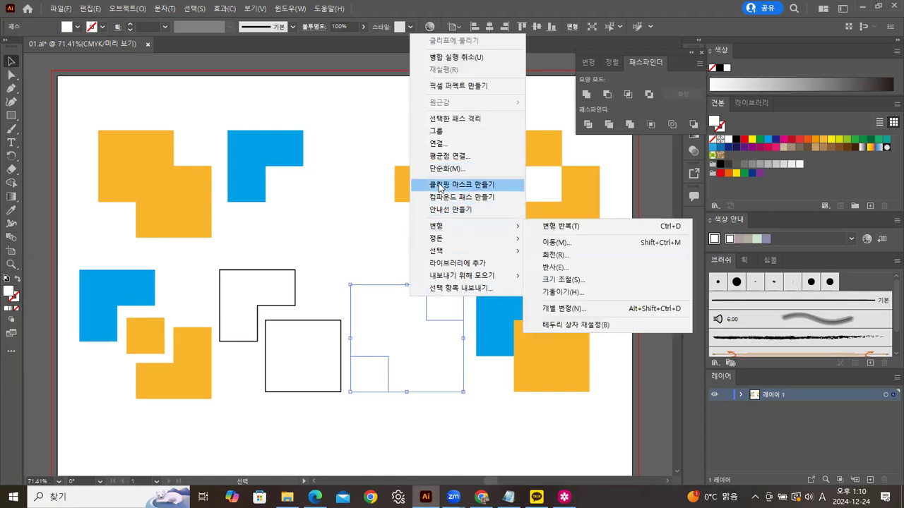
click(384, 240)
Restore the default white fill and black stroke on the merged third shape
click(378, 307)
click(6, 278)
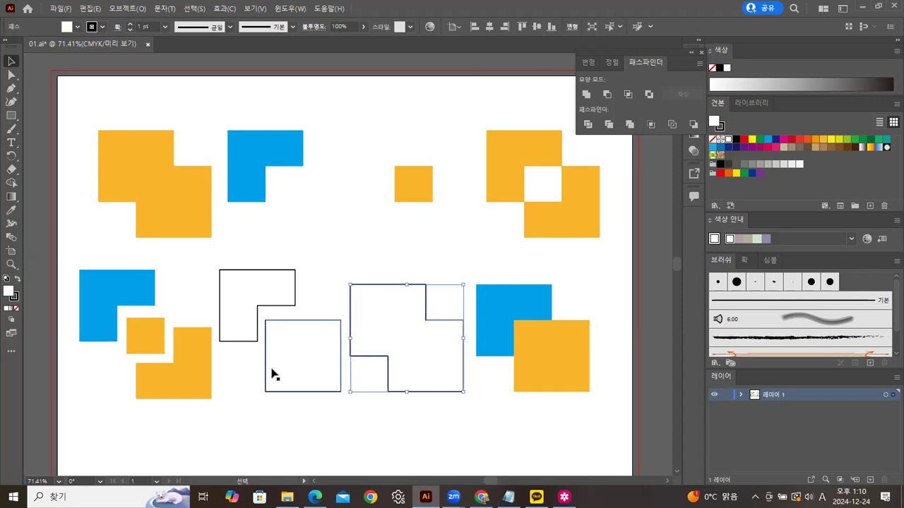
click(414, 420)
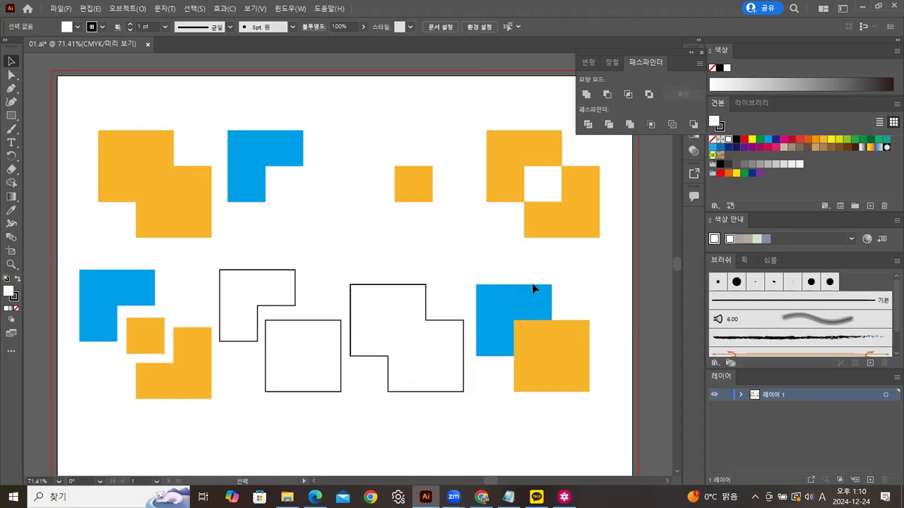
Apply Pathfinder Crop to the fourth pair of squares in the lower row and restore the default white fill and black stroke
drag(526, 268, 577, 344)
click(652, 125)
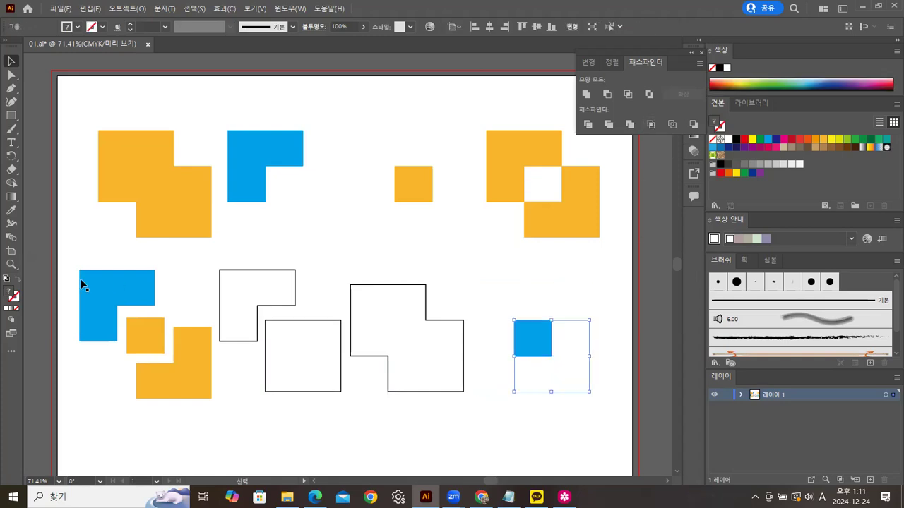
click(7, 280)
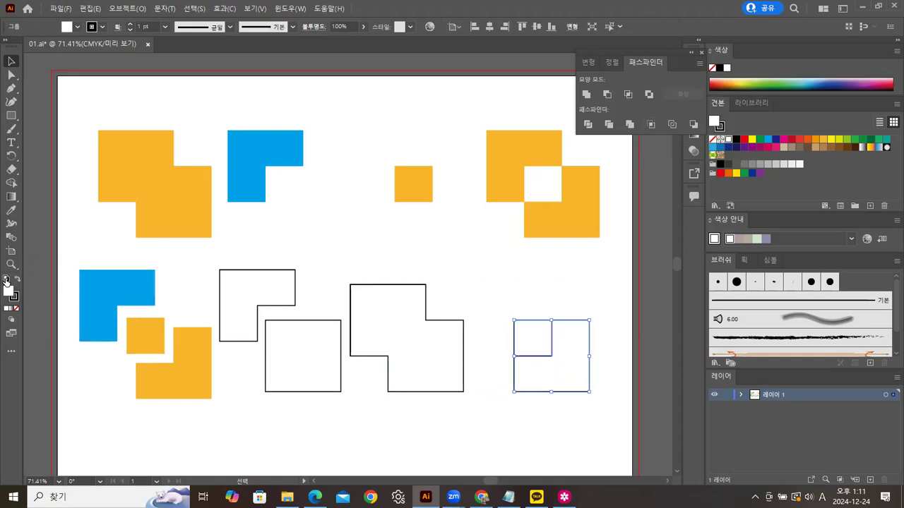
click(515, 283)
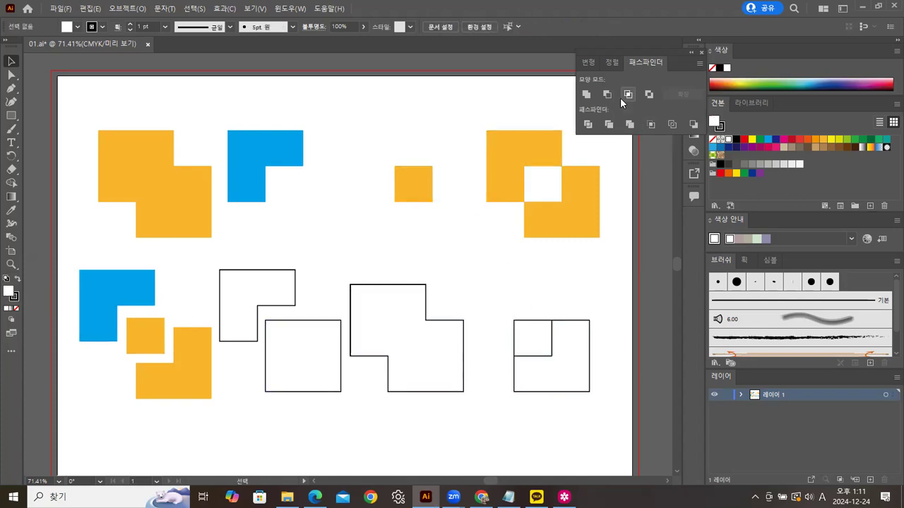
Ungroup the cropped fourth shape and move its small square away from the L-shaped piece, up and to the left
click(536, 337)
right_click(536, 336)
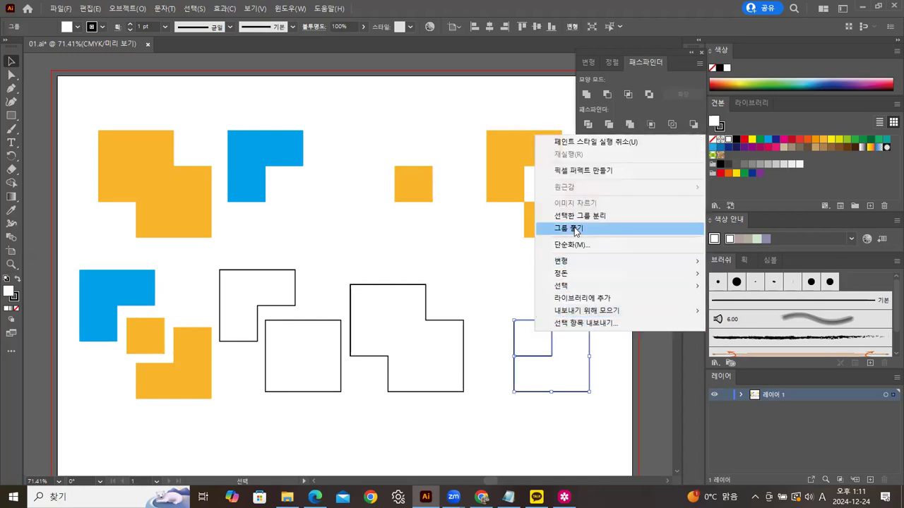
click(576, 232)
click(537, 298)
drag(537, 320, 529, 309)
click(571, 283)
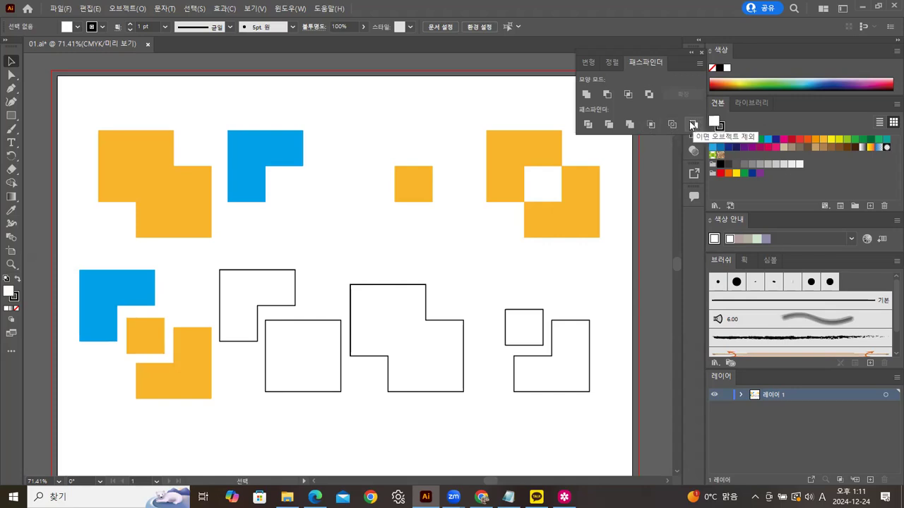
Delete all the outlined Trim, Merge and Crop example shapes from the lower row
drag(267, 255, 545, 418)
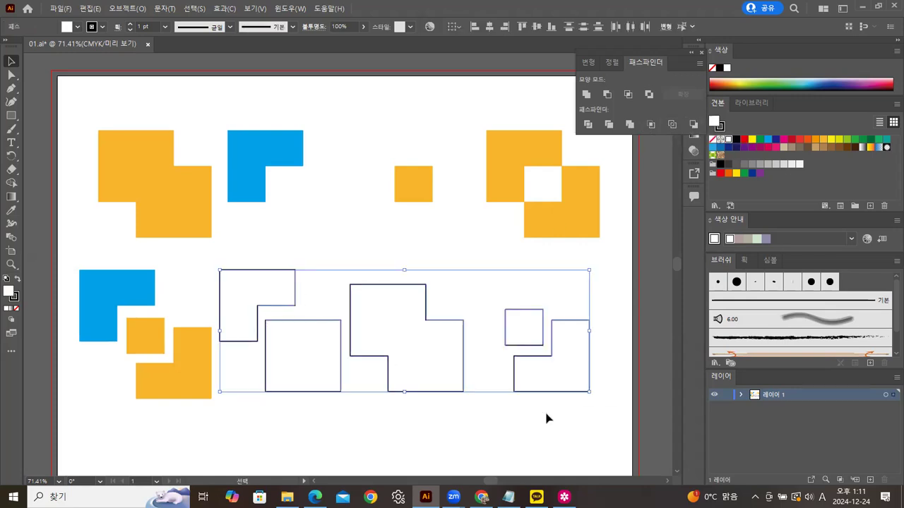
key(Delete)
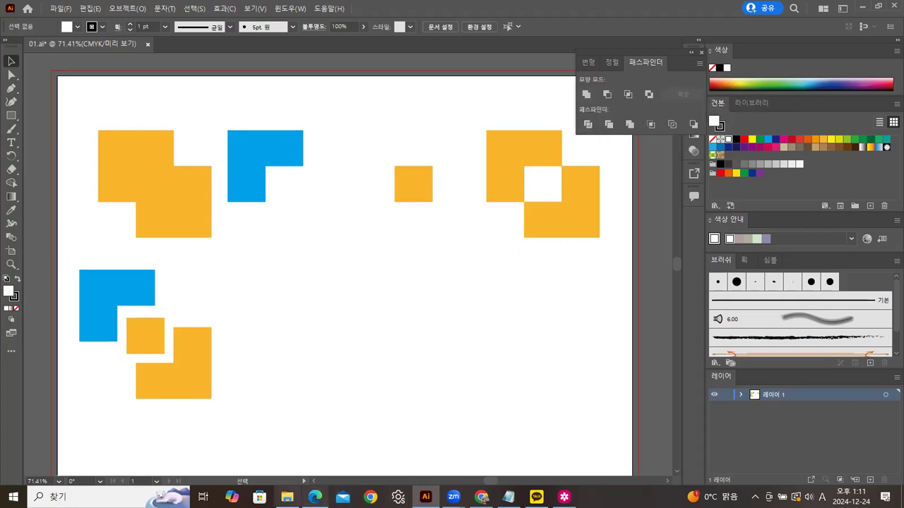
click(300, 486)
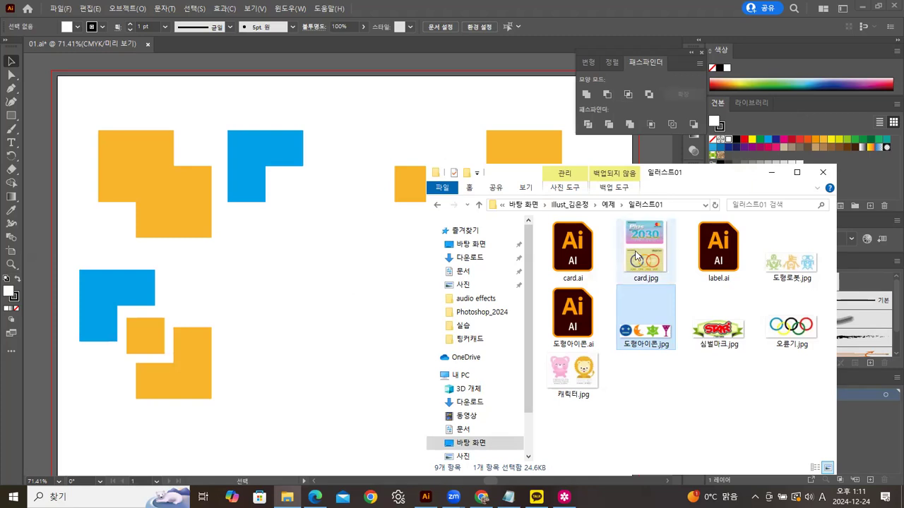
click(299, 333)
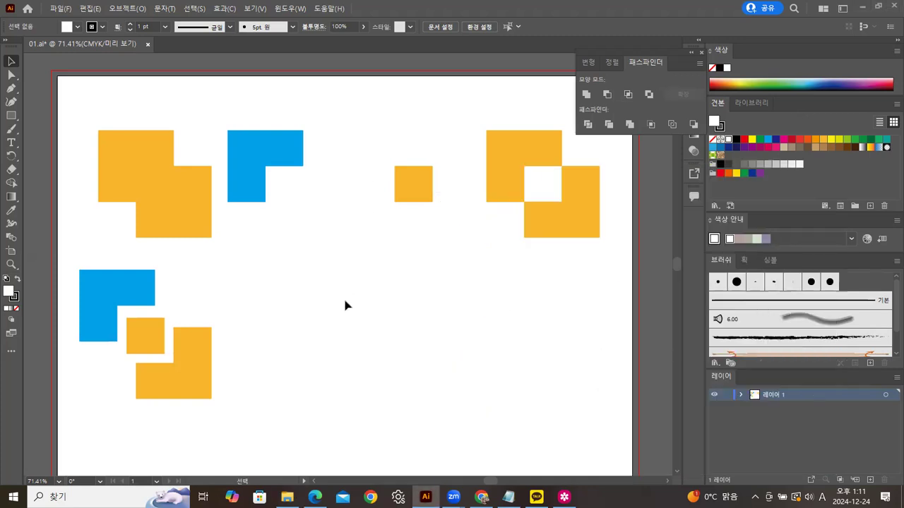
Move the three separated blue and orange Divide pieces together slightly down and to the right
drag(71, 114, 600, 384)
click(388, 407)
drag(111, 261, 216, 403)
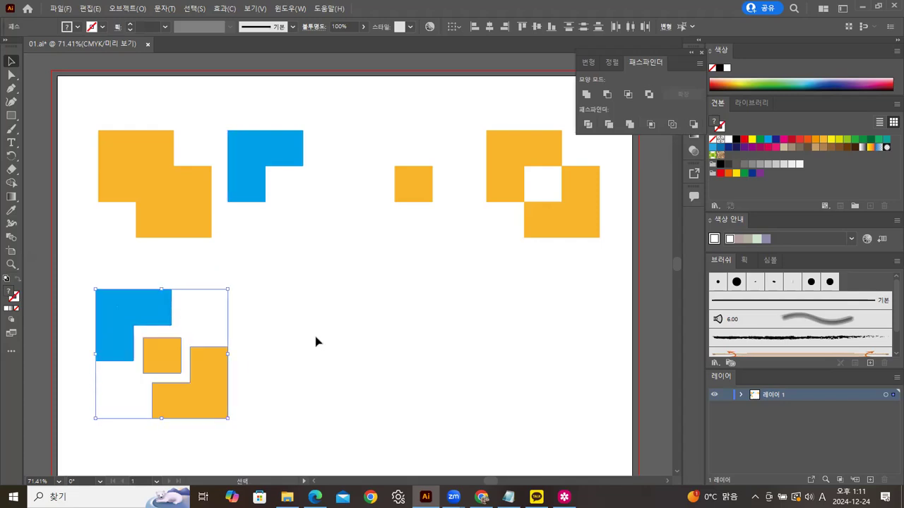
click(318, 339)
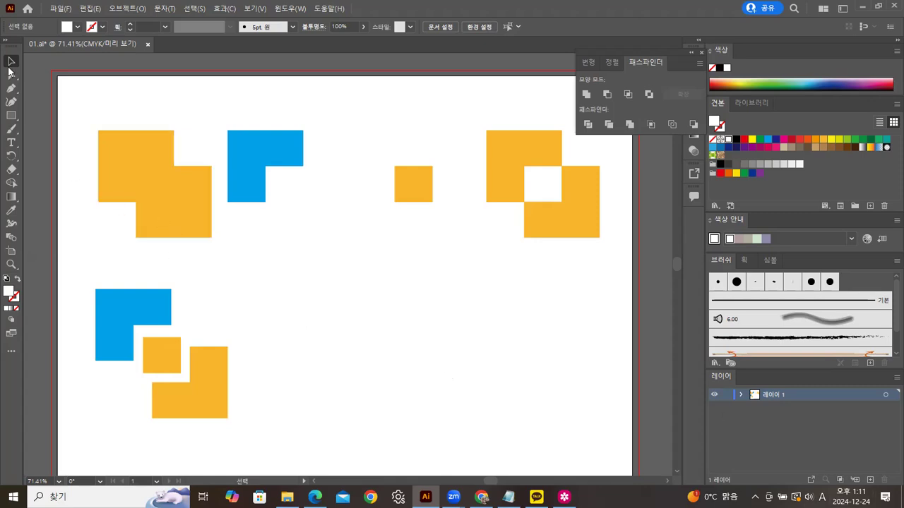
Save the 01.ai document
click(58, 11)
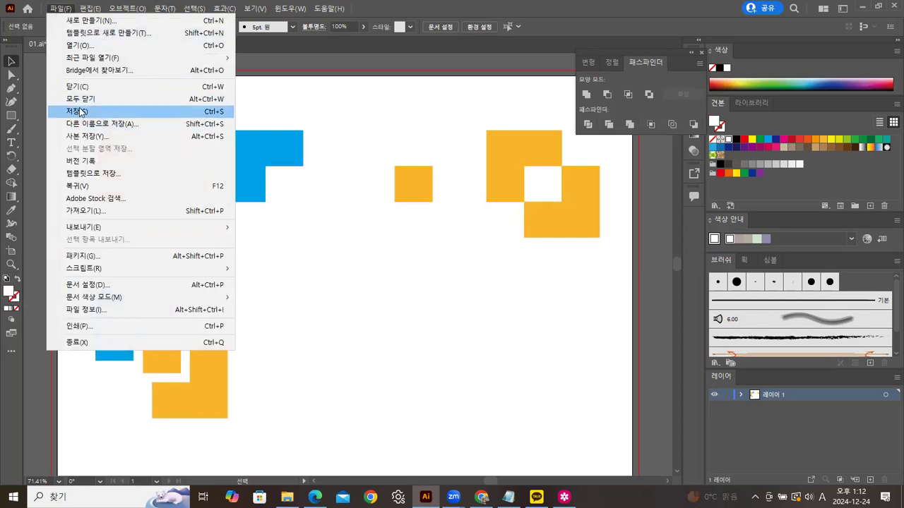
click(57, 8)
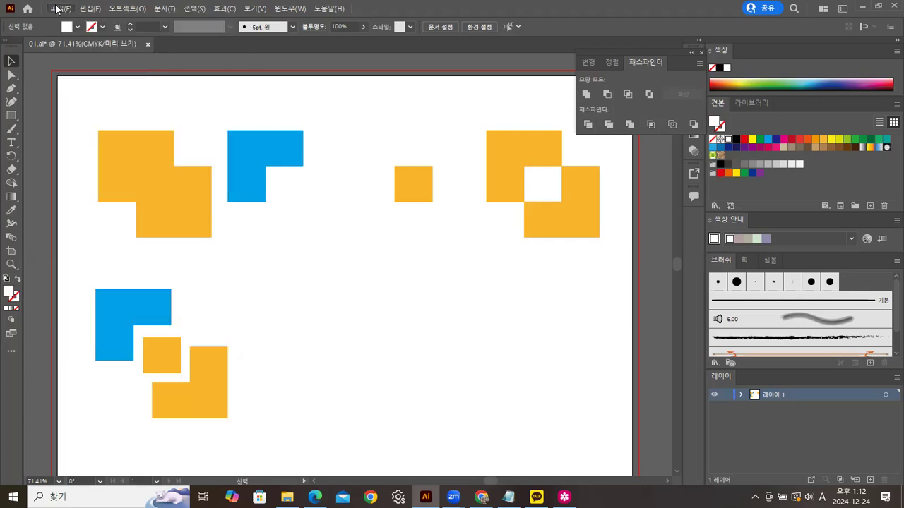
click(59, 9)
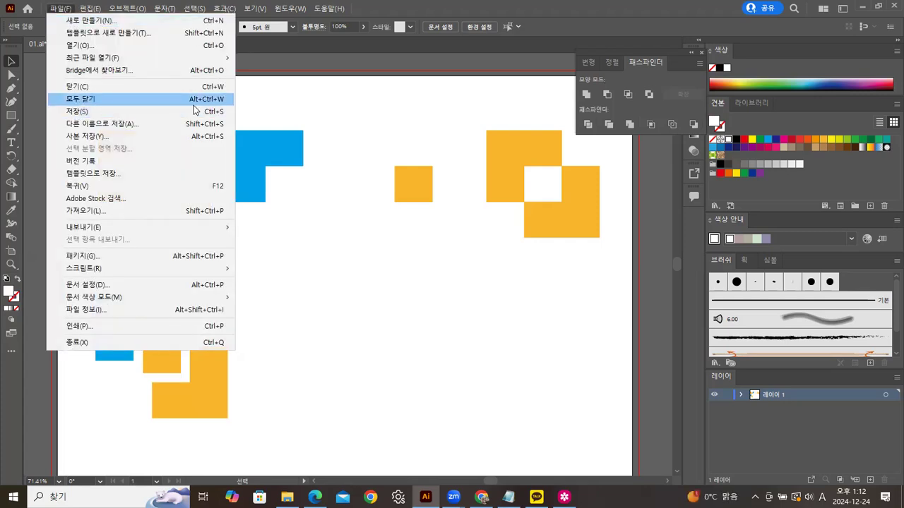
click(77, 113)
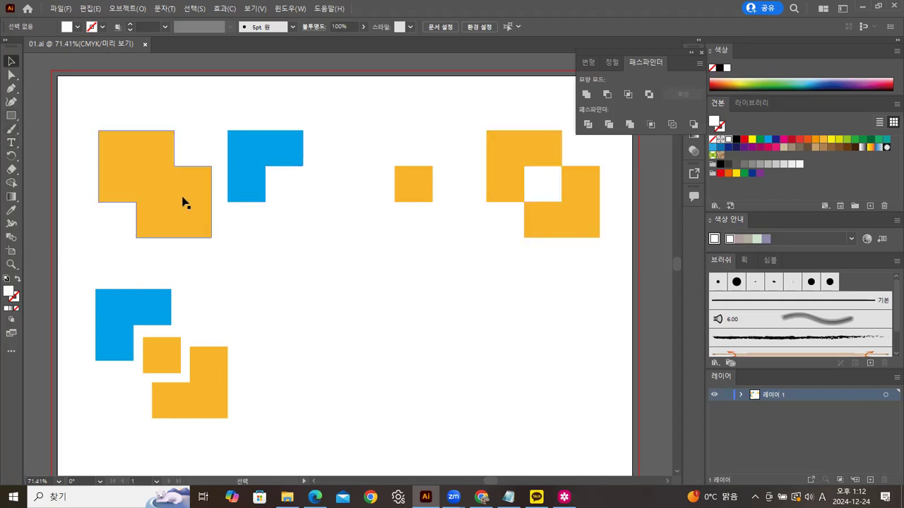
drag(107, 106, 574, 404)
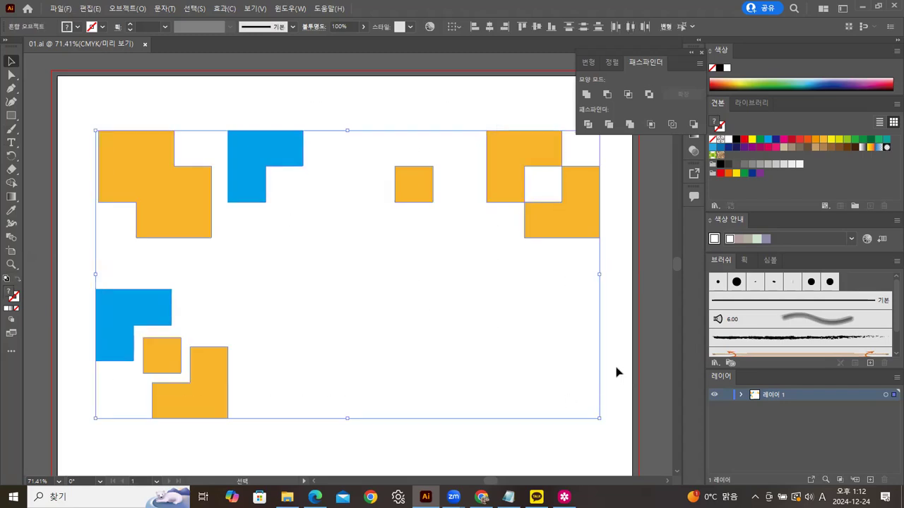
click(616, 371)
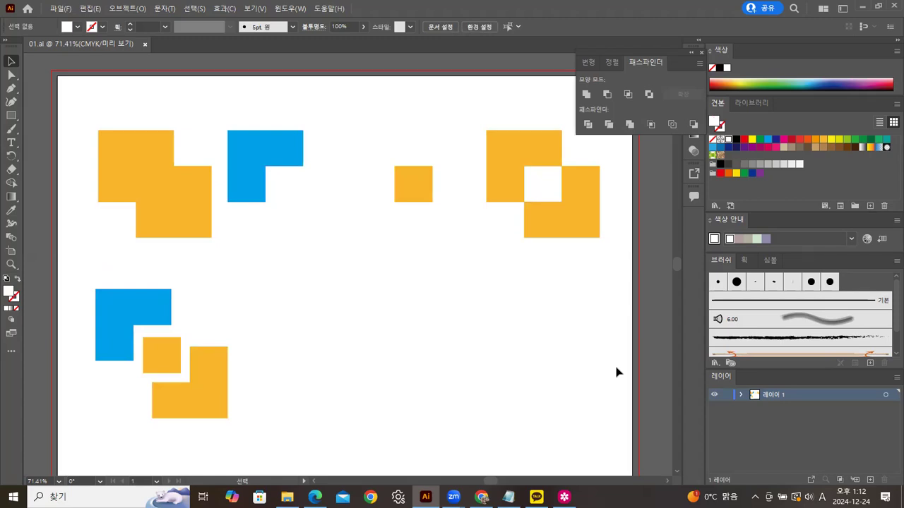
drag(86, 105, 597, 423)
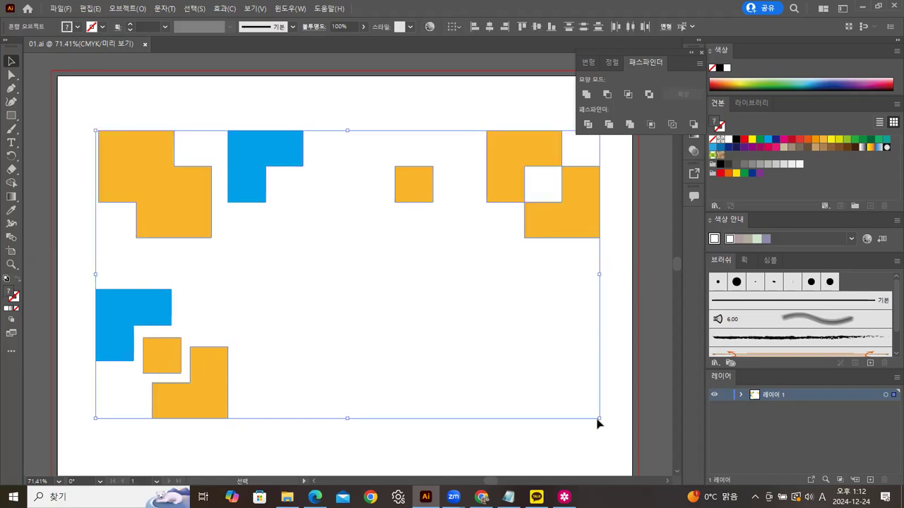
click(612, 404)
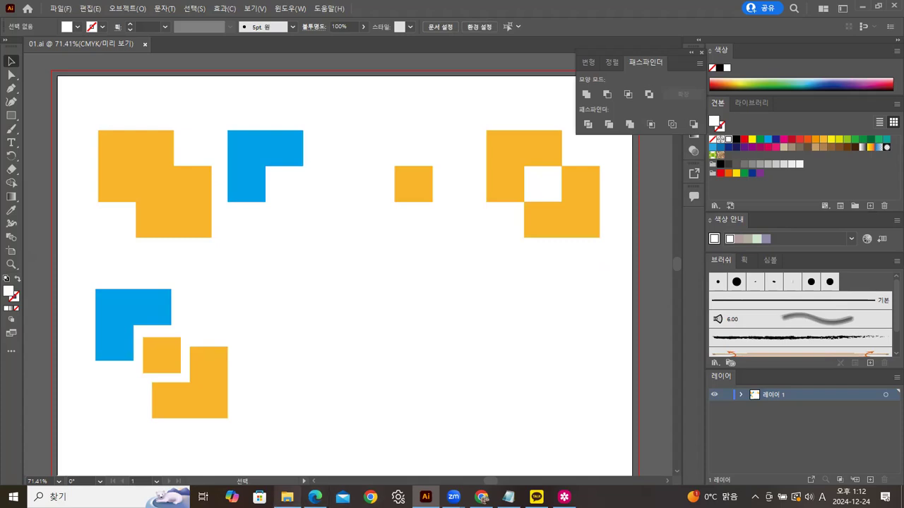
View the 도형아이콘.jpg thumbnail in the 일러스트01 folder window and close the 01.ai document
mouse_move(287, 497)
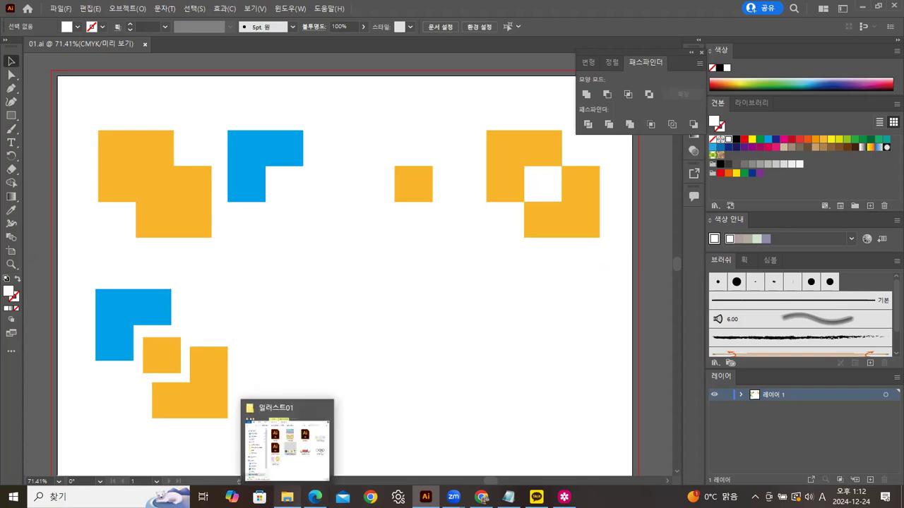
click(286, 453)
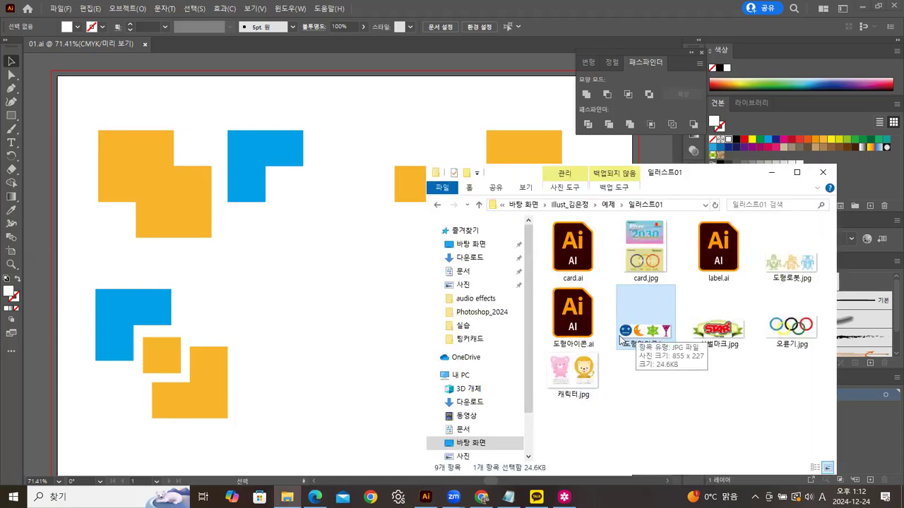
click(355, 286)
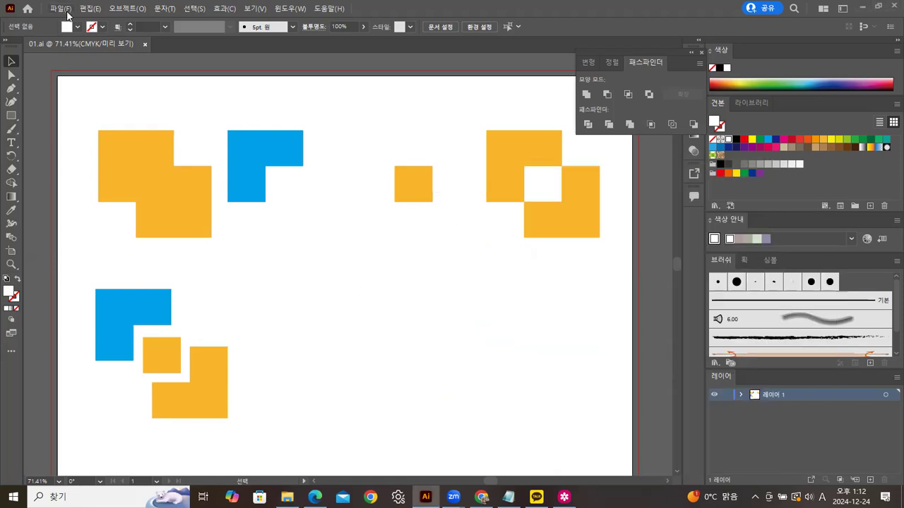
click(144, 45)
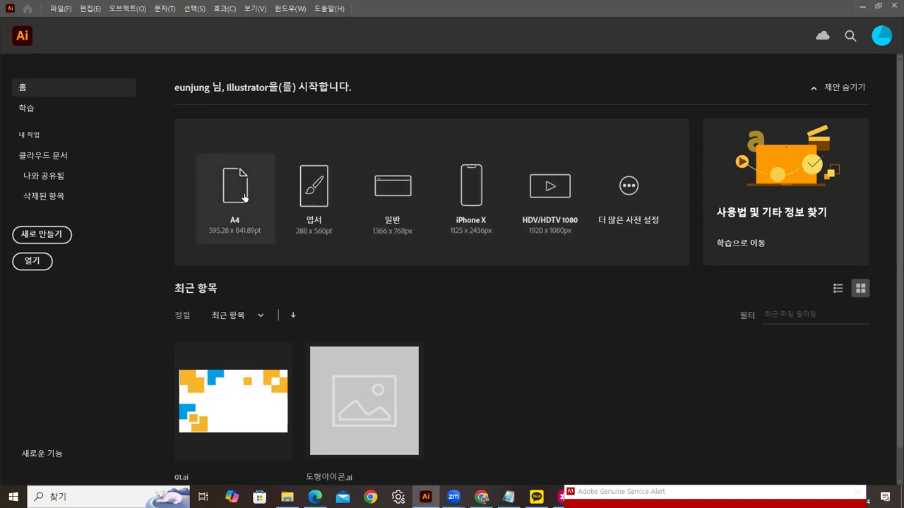
Create a new A4 document and resize its artboard to a landscape format of about 726 × 444 pt
click(236, 195)
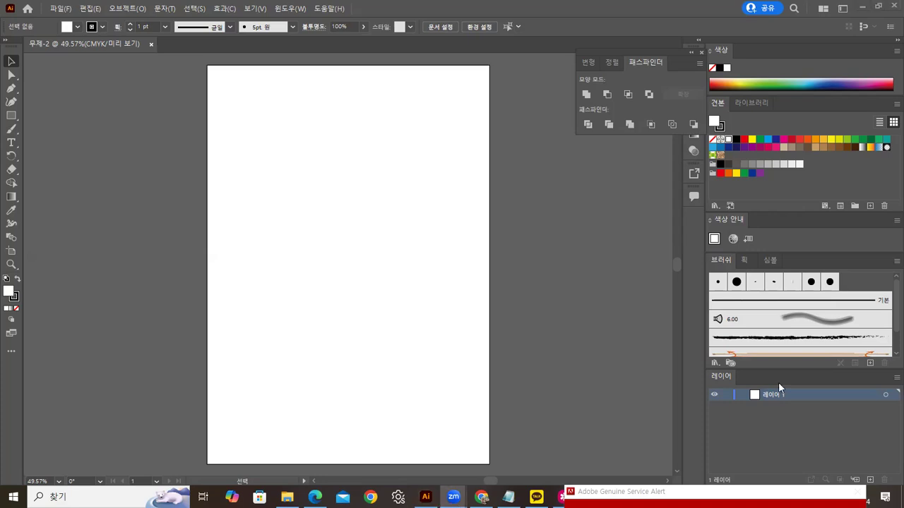
click(439, 26)
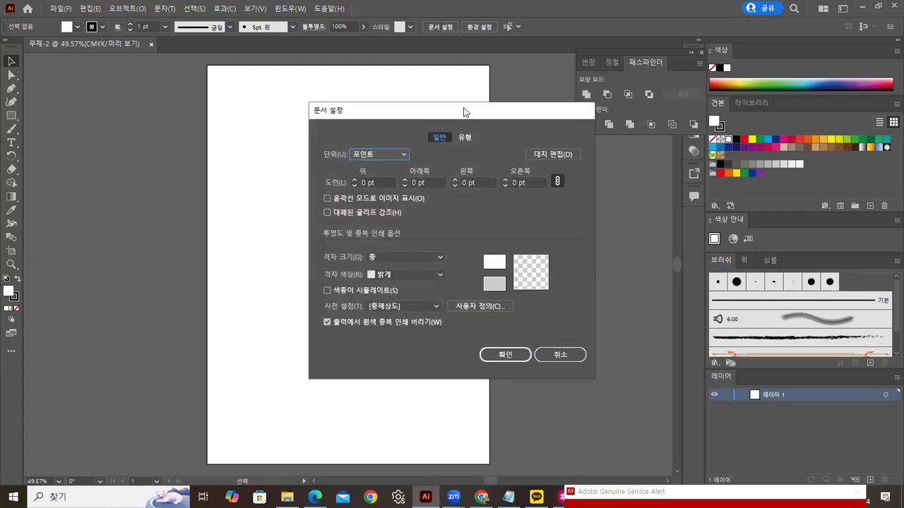
click(540, 154)
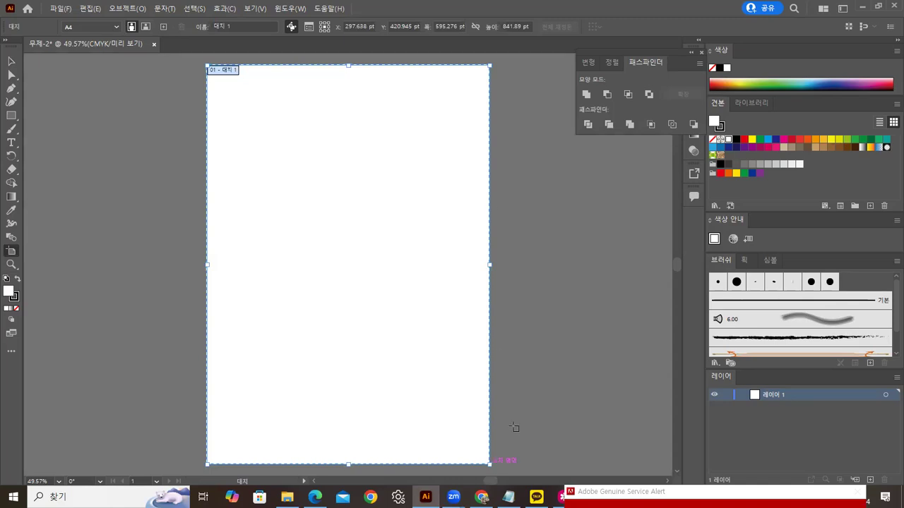
drag(489, 464, 552, 276)
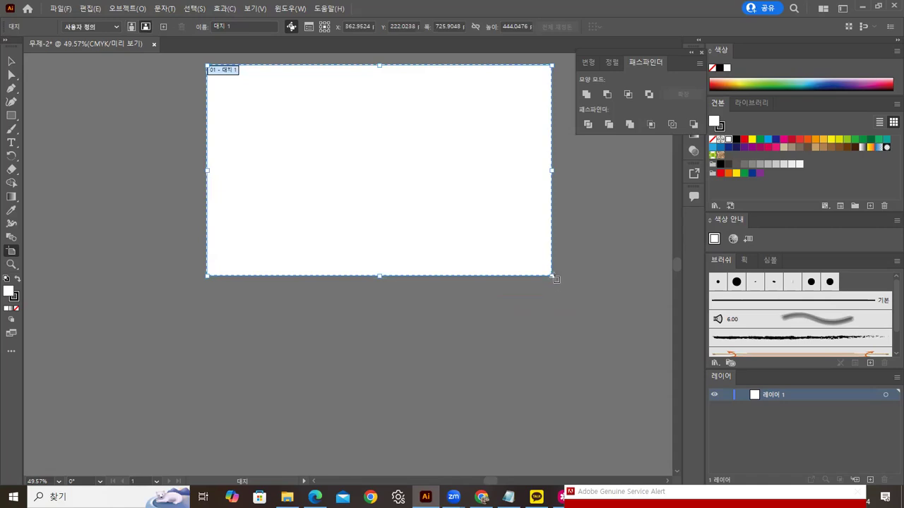
Draw a second artboard about 261 × 199 pt below the first and close the document without saving
drag(555, 277, 431, 370)
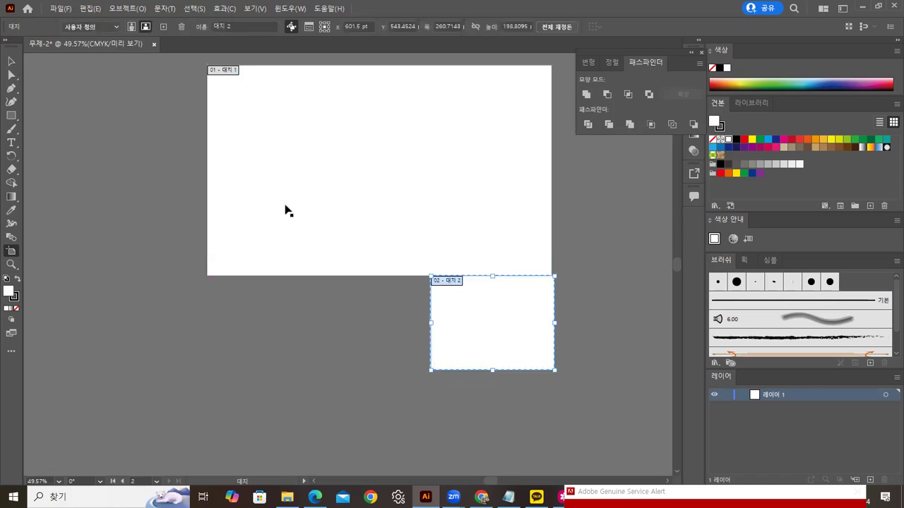
click(11, 61)
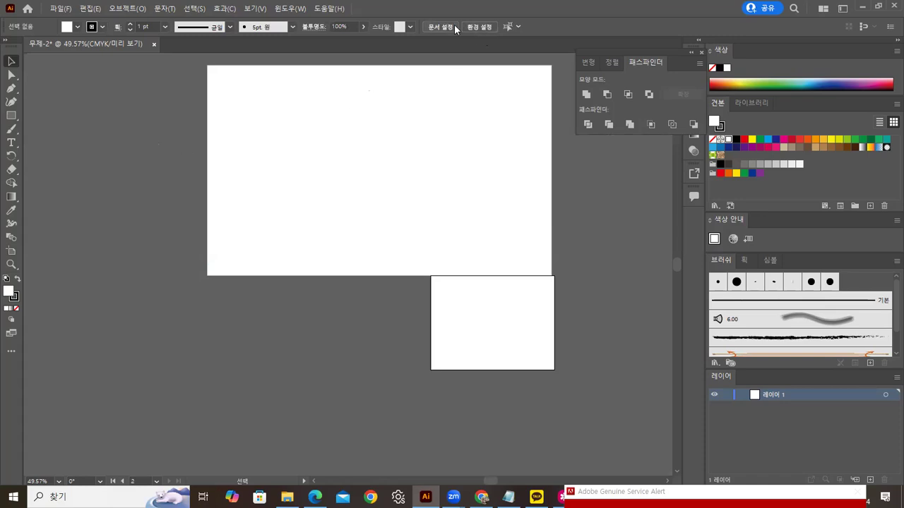
click(154, 45)
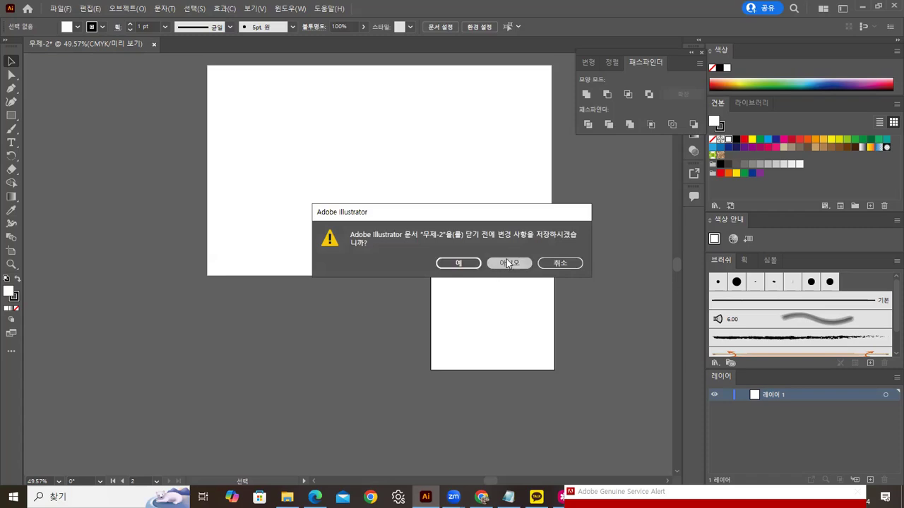
key(Escape)
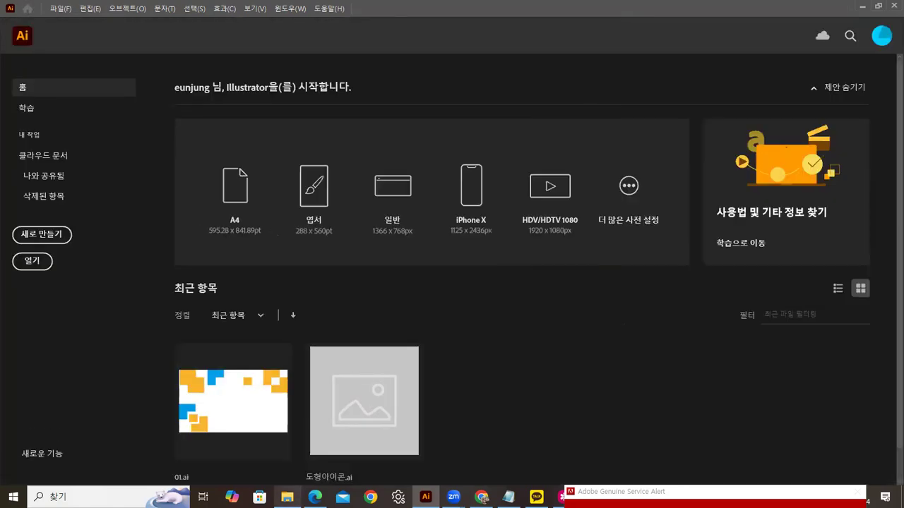
Create a new landscape A4 document of 841.89 × 595.276 pt in CMYK colour mode
mouse_move(287, 497)
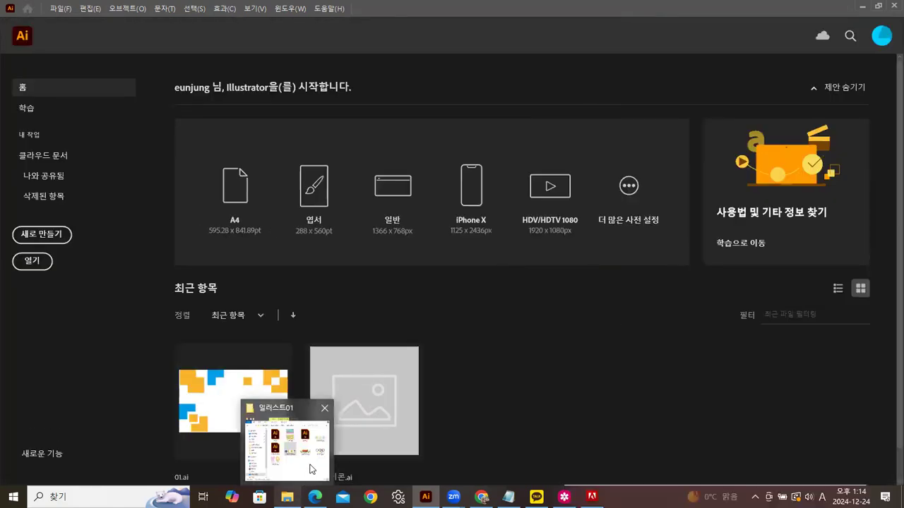
click(286, 445)
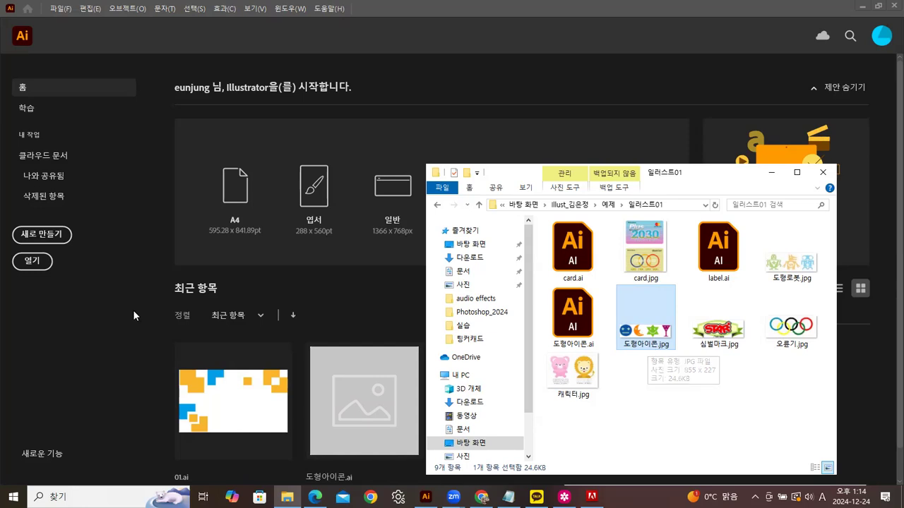
click(44, 240)
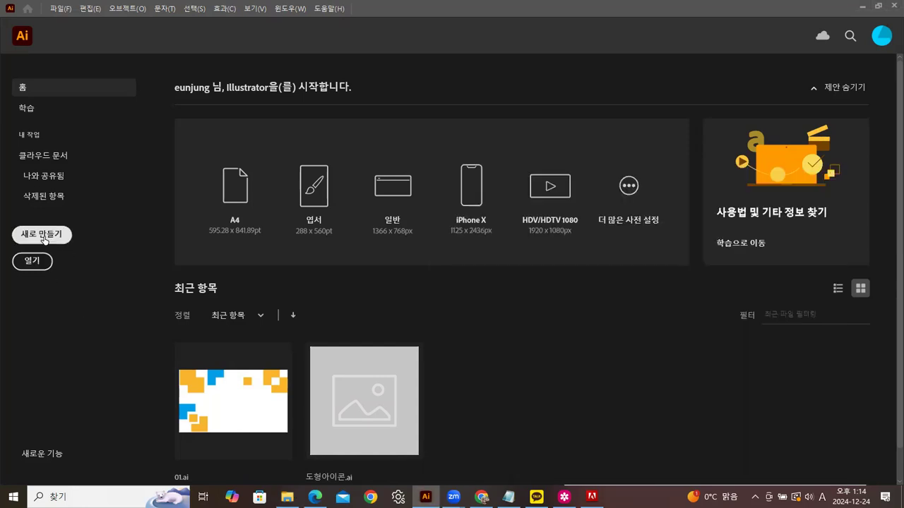
click(43, 238)
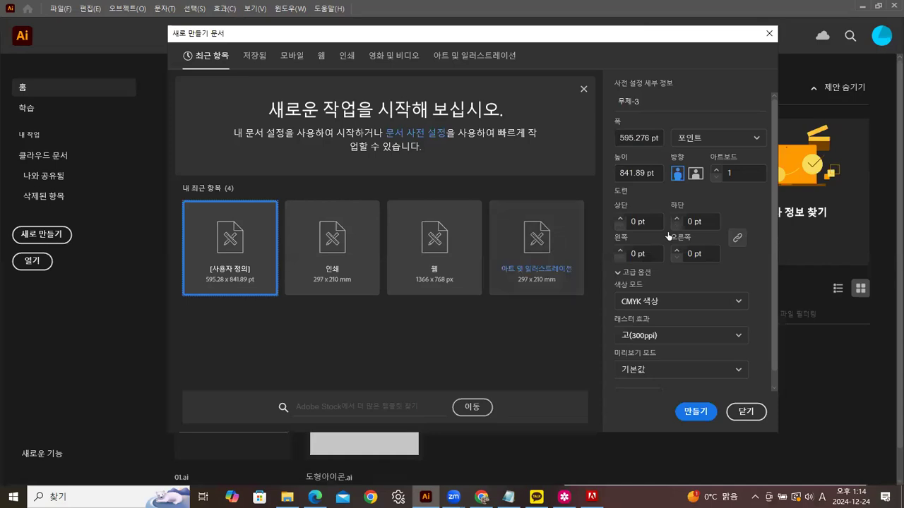
click(695, 173)
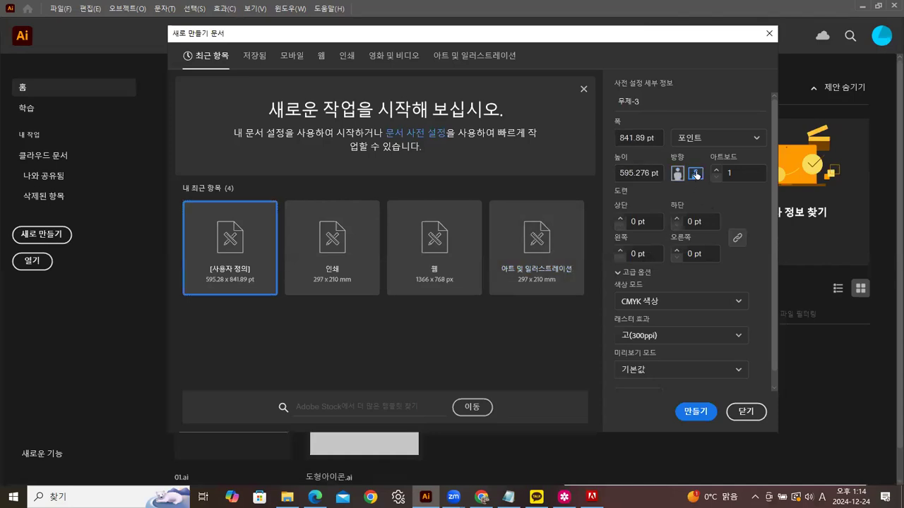
click(698, 412)
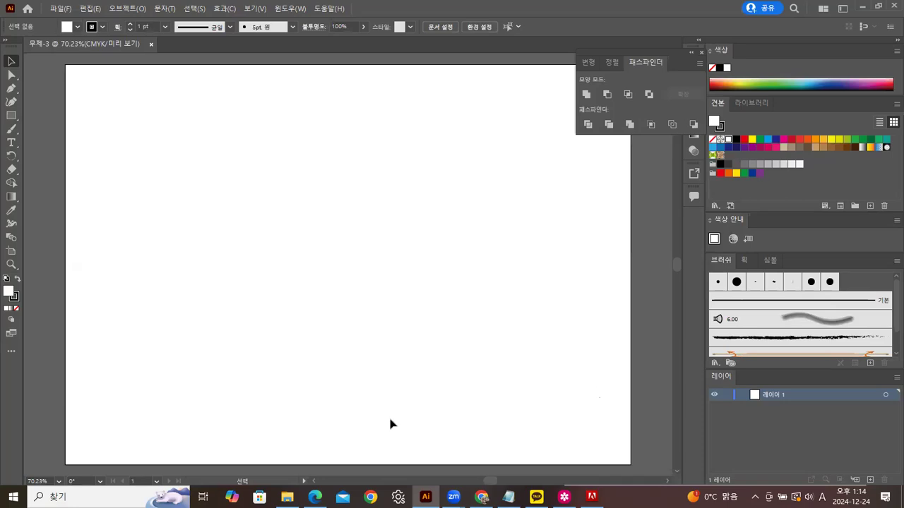
Place 도형아이콘.jpg from the 일러스트01 folder window into the document and move it to the middle of the artboard
click(287, 497)
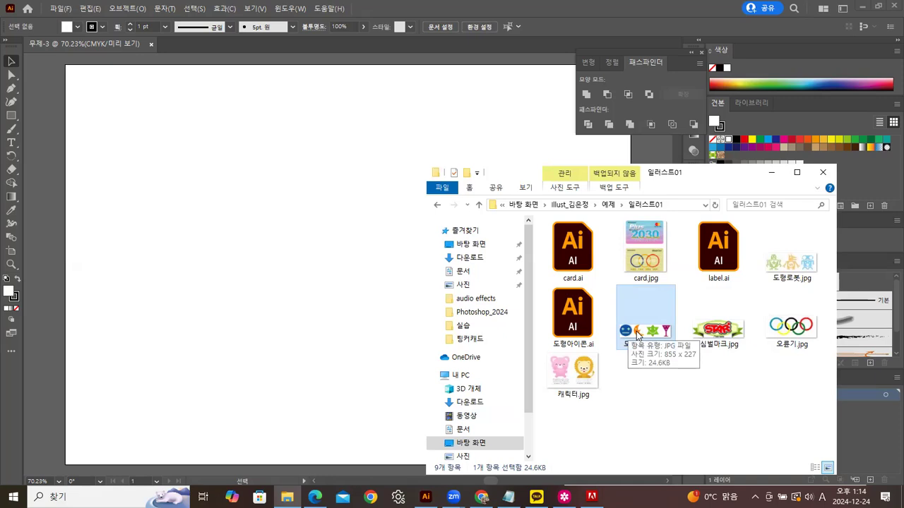
click(91, 41)
click(61, 10)
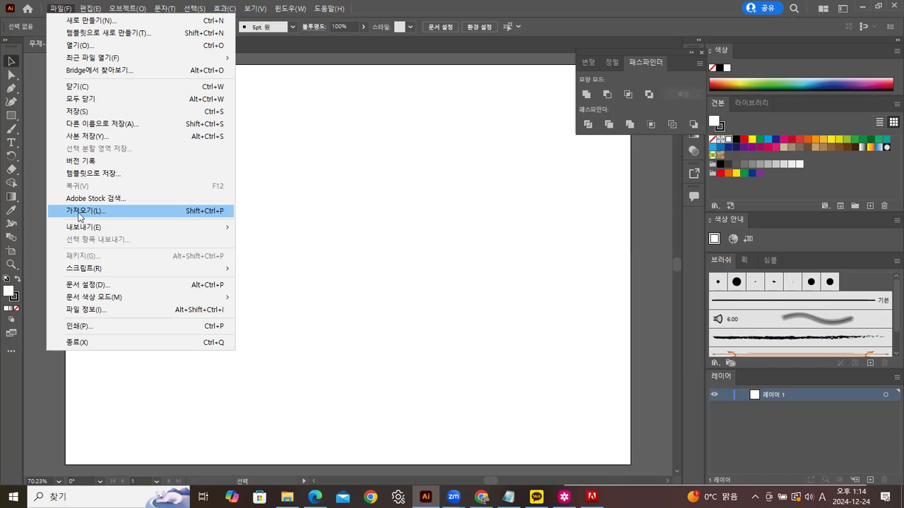
click(264, 44)
click(286, 497)
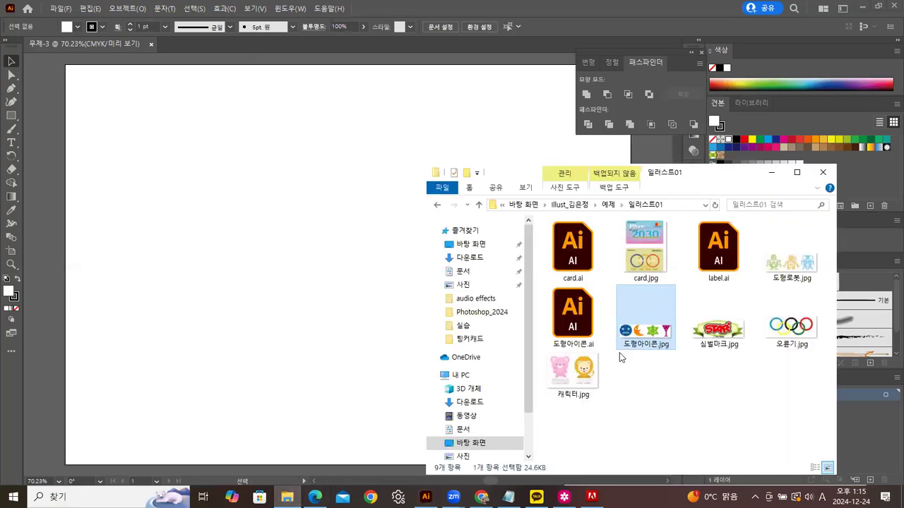
click(668, 388)
drag(638, 335, 122, 134)
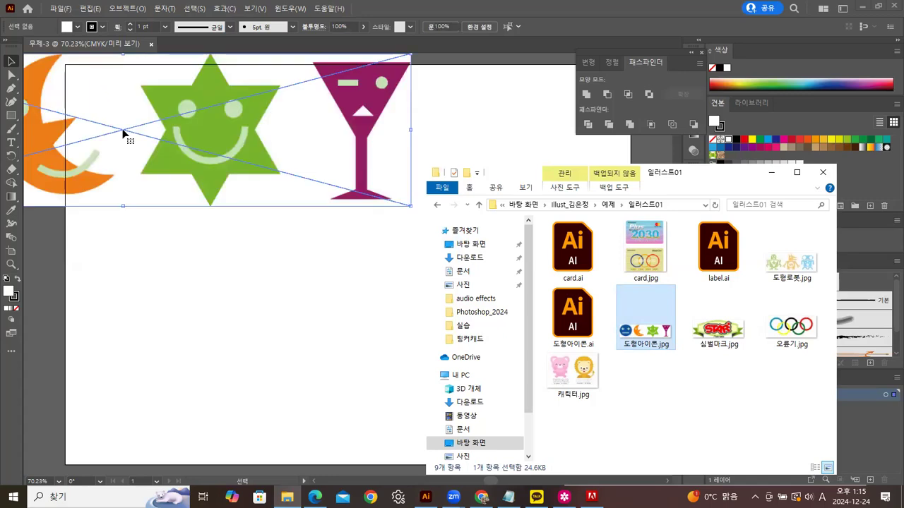
click(772, 173)
drag(235, 133, 484, 258)
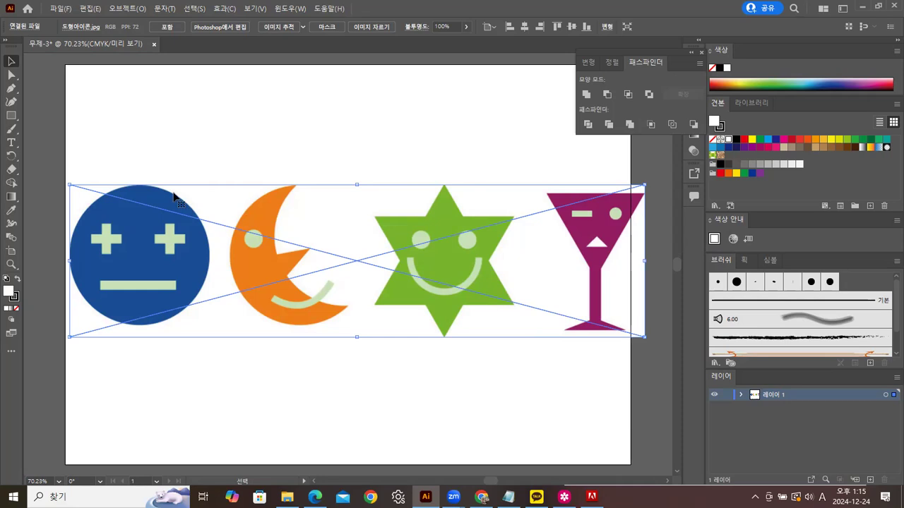
Examine the blue circle's edge in the placed image at 600% magnification and return the view to 100%
key(z)
click(208, 216)
click(326, 256)
click(371, 249)
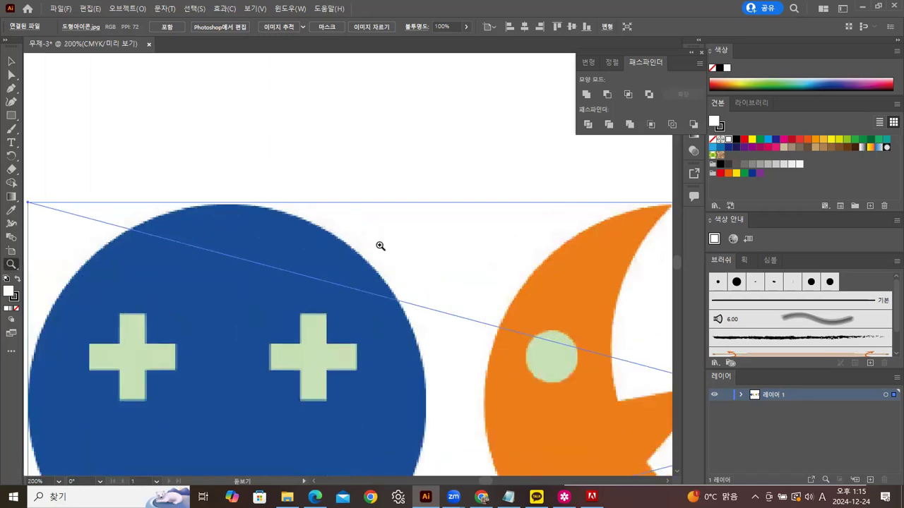
click(378, 246)
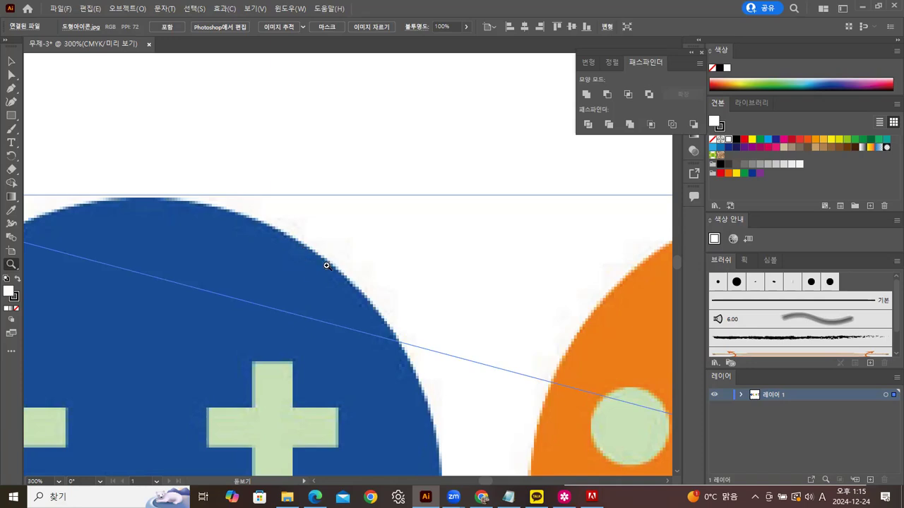
click(329, 263)
click(340, 261)
click(347, 257)
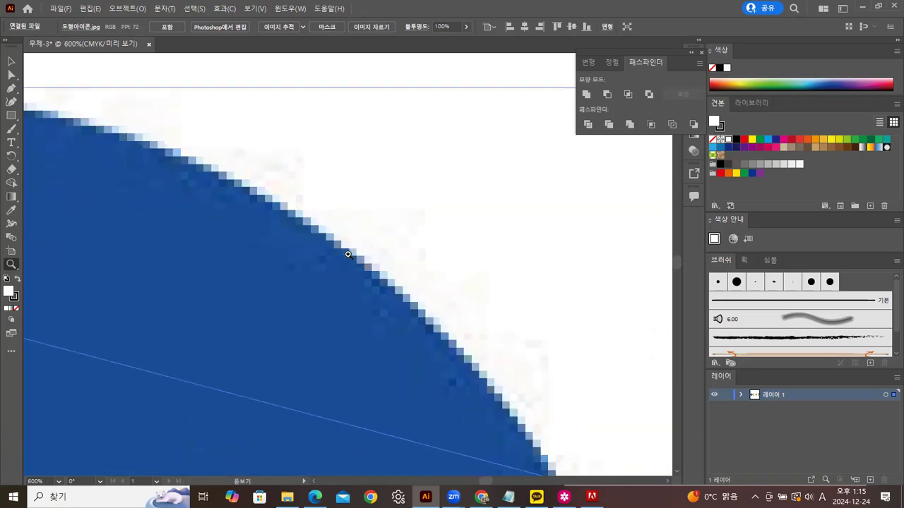
double_click(12, 265)
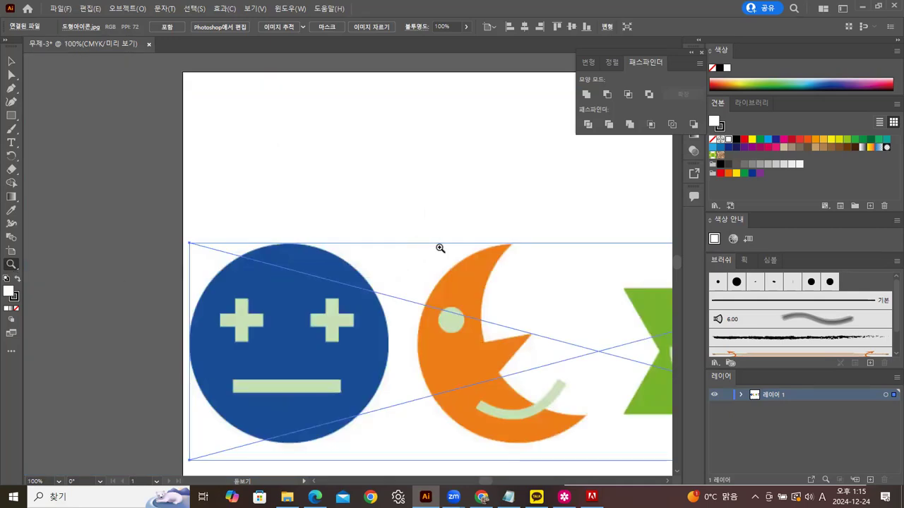
key(space)
drag(486, 255, 323, 175)
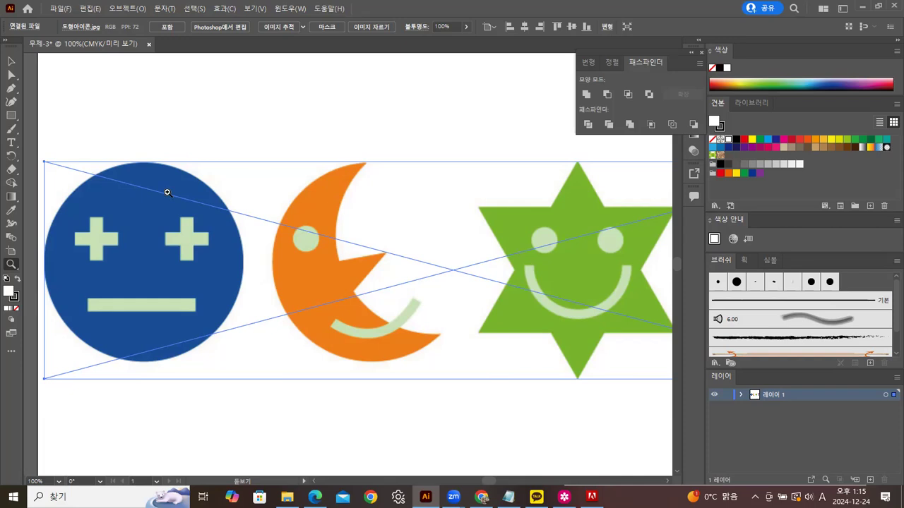
Draw an ellipse about 193 × 188 pt above the placed image and fill it with the blue sampled from the face
key(v)
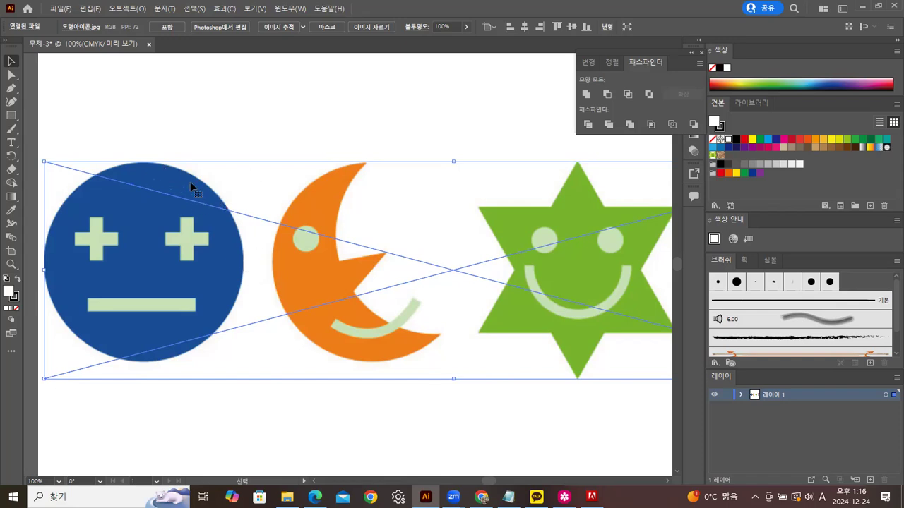
click(17, 116)
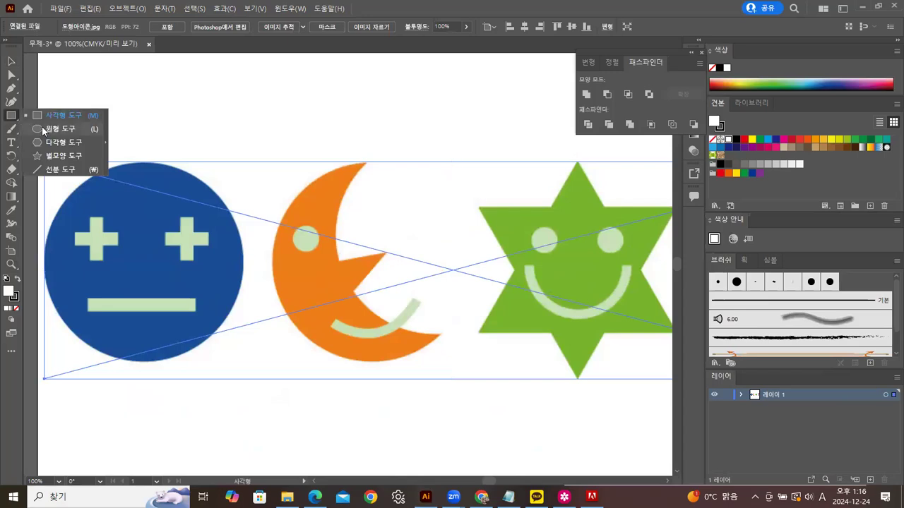
click(42, 127)
drag(97, 78, 281, 257)
key(v)
drag(179, 161, 311, 142)
click(12, 210)
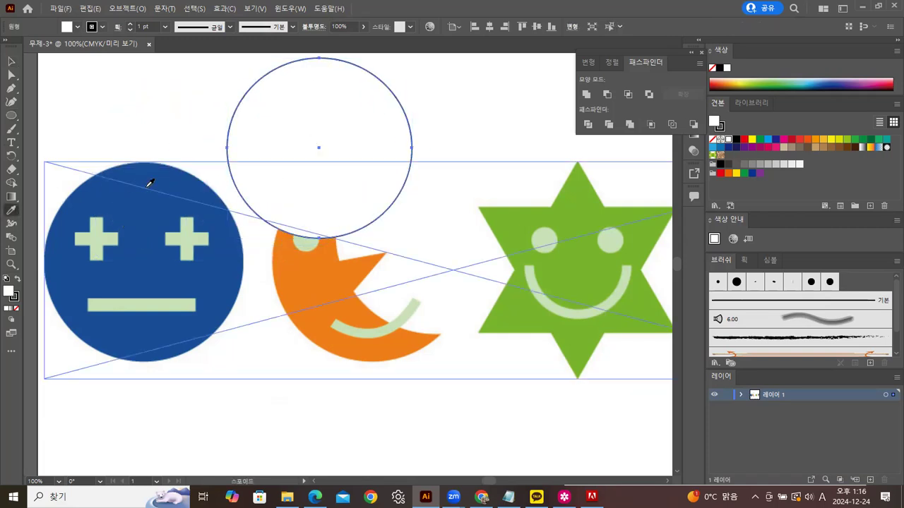
click(161, 174)
key(v)
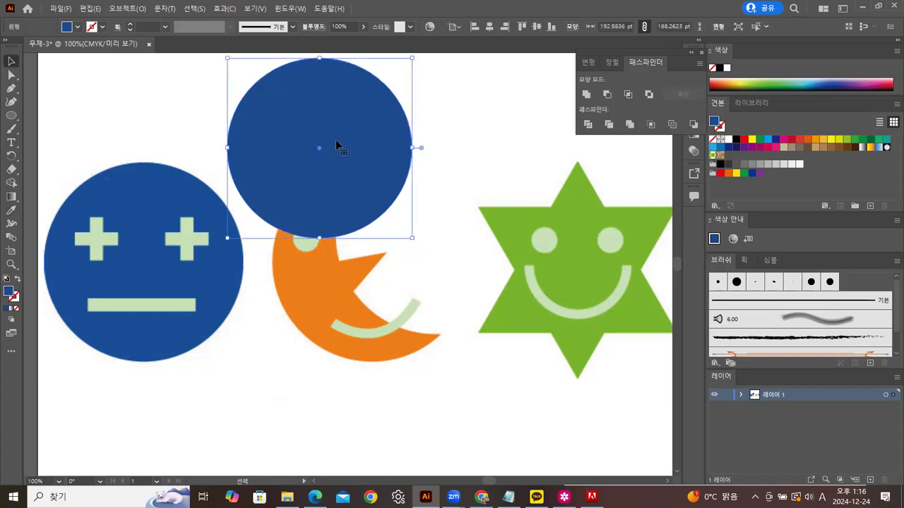
Move the blue ellipse so it overlaps the upper-right edge of the blue face in the placed image
drag(335, 140, 311, 149)
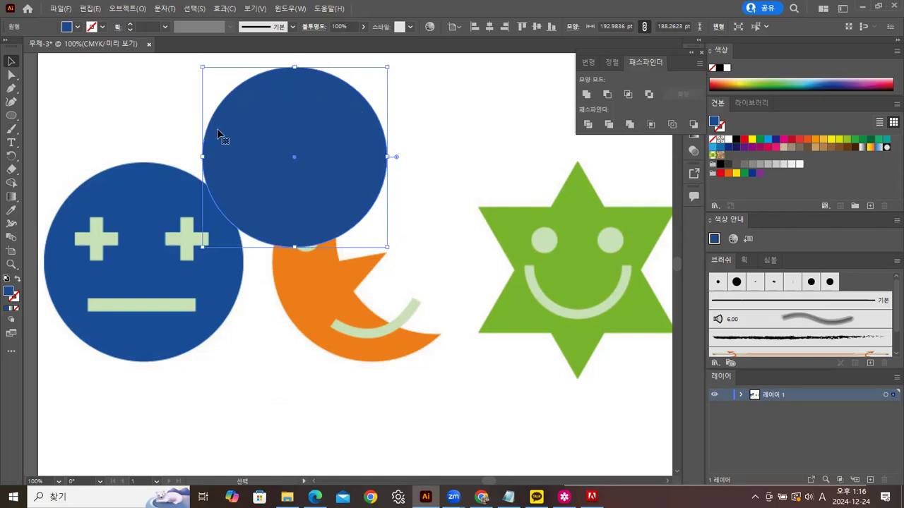
click(137, 94)
click(258, 111)
drag(269, 165, 257, 185)
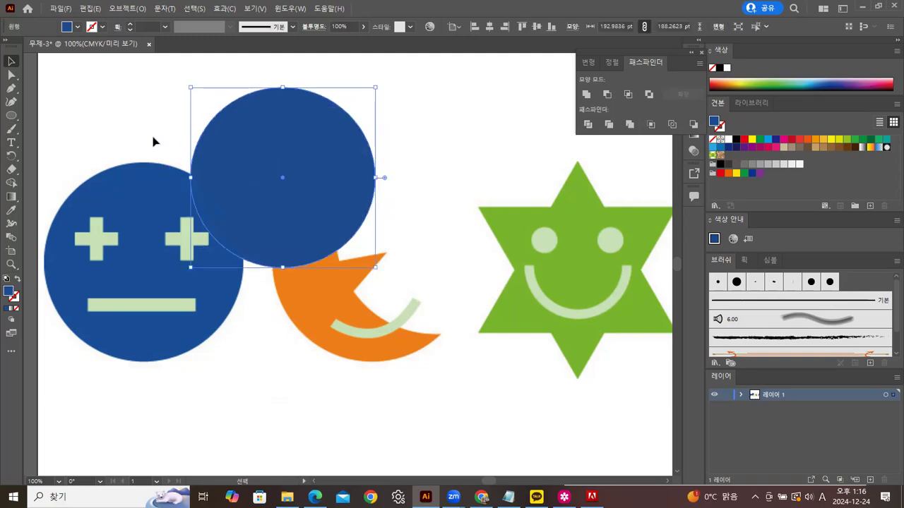
Compare the edges of the drawn ellipse and the image's blue circle where they meet, magnified to 800%
click(12, 265)
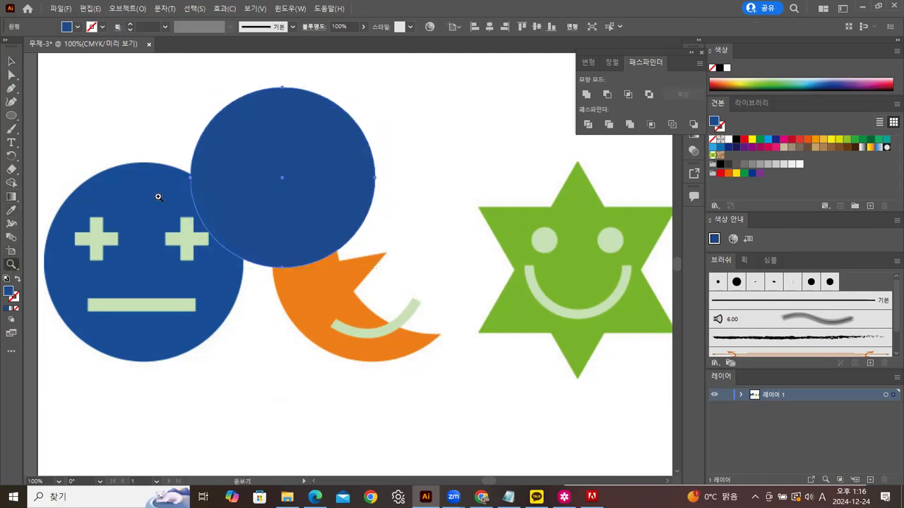
click(204, 186)
click(326, 256)
click(345, 257)
click(262, 257)
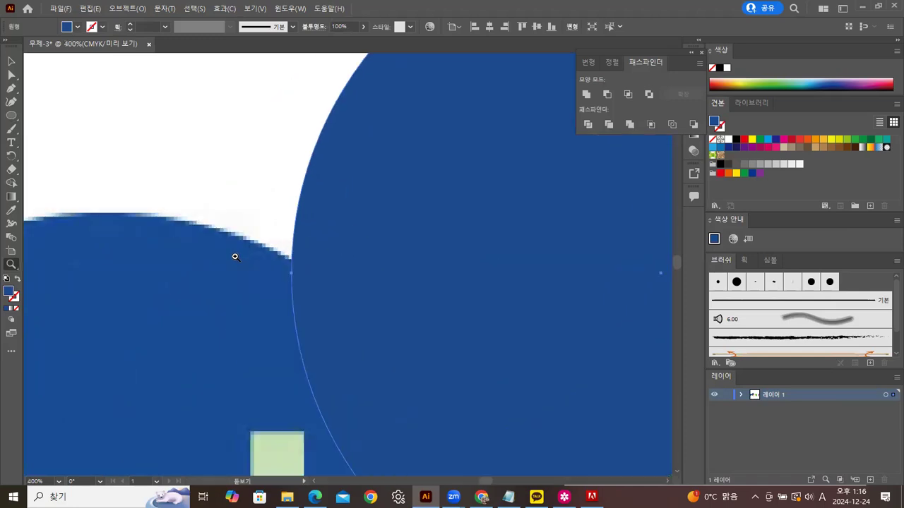
key(space)
drag(298, 265, 343, 342)
click(323, 342)
click(333, 336)
key(space)
drag(409, 222, 348, 399)
Select the drawn blue ellipse and the placed image in turn to compare vector and bitmap objects
click(11, 61)
click(138, 82)
click(138, 82)
click(481, 198)
drag(439, 204, 453, 174)
click(263, 142)
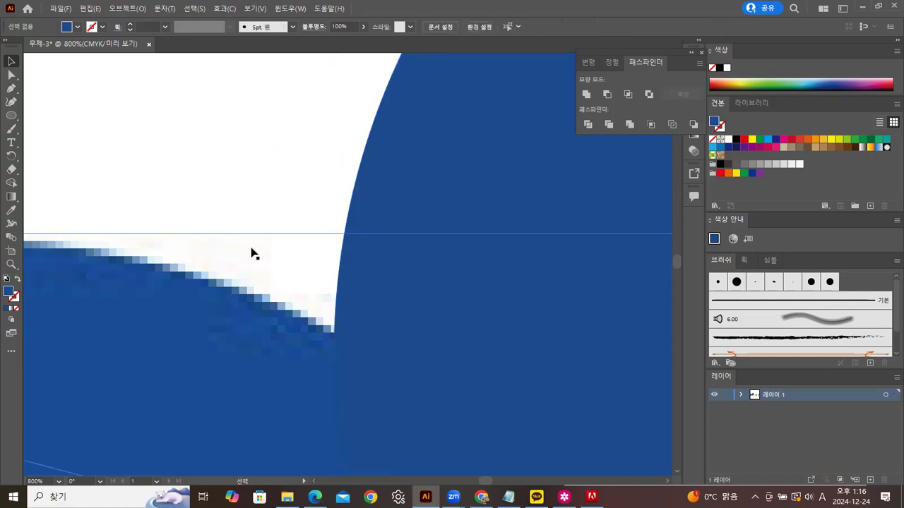
click(221, 305)
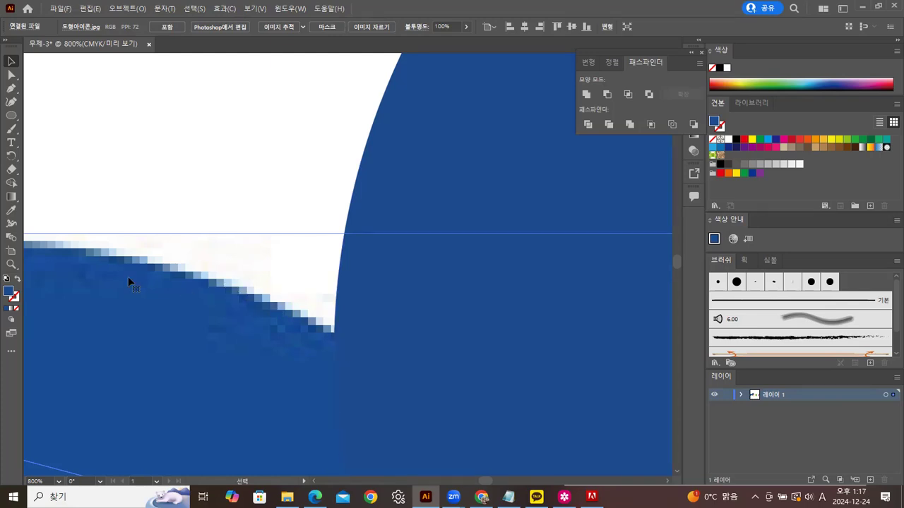
Return the view to 100% and delete the drawn blue ellipse
double_click(12, 265)
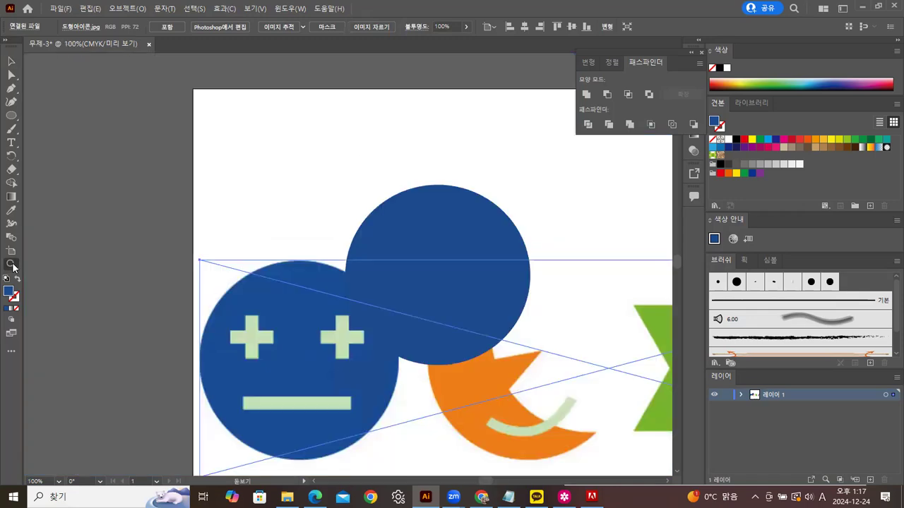
drag(305, 307, 147, 280)
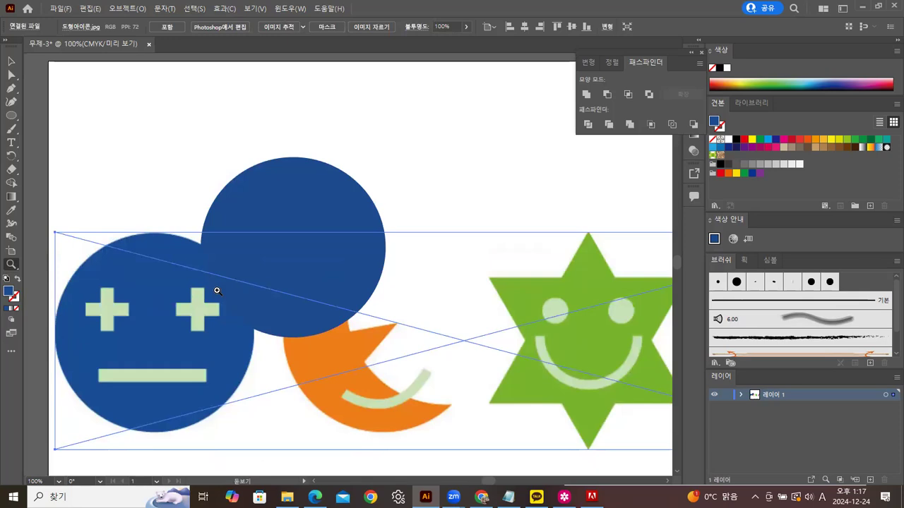
click(11, 61)
click(323, 209)
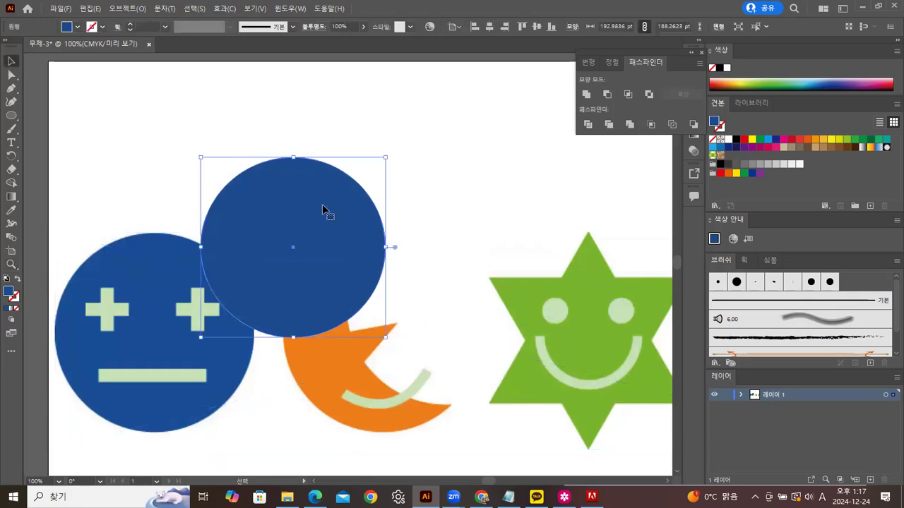
key(Delete)
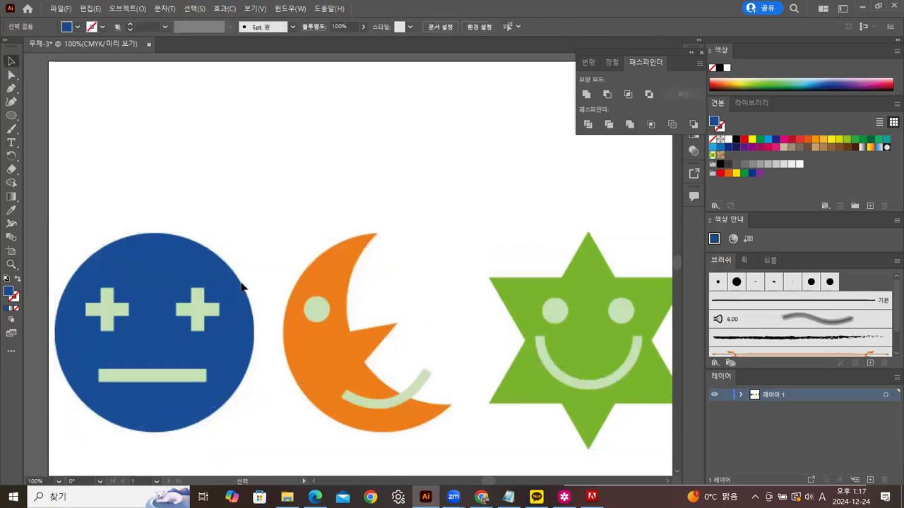
Magnify the artboard's upper-left corner to 300%, zoom out to 50%, and zoom in closely on the blue face's mouth area
click(11, 265)
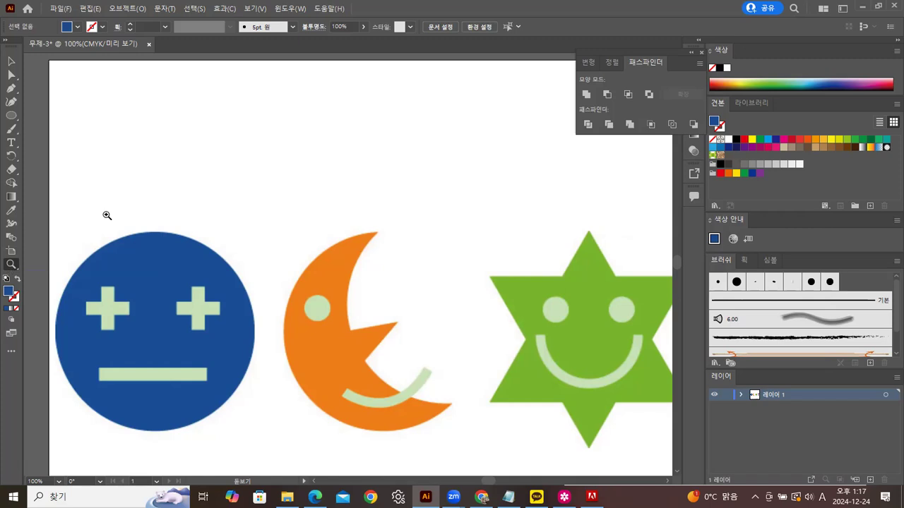
click(194, 163)
click(268, 210)
click(286, 216)
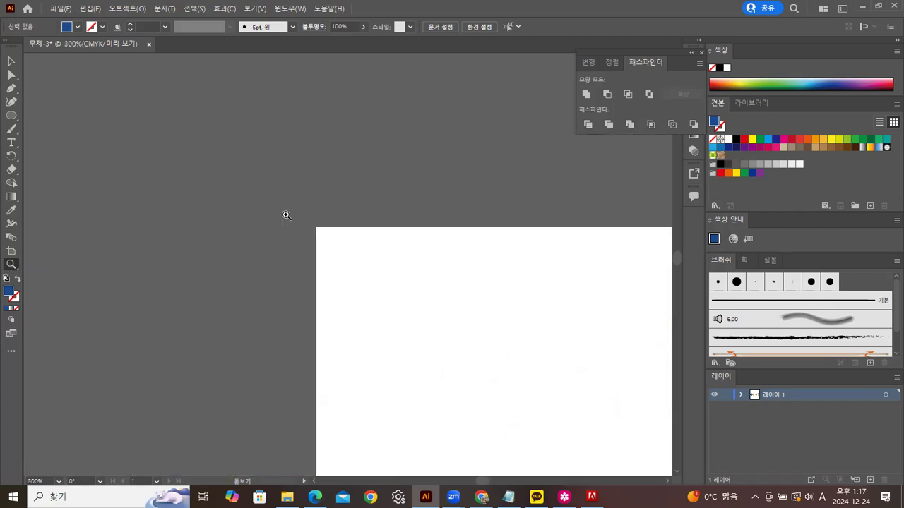
alt+click(384, 273)
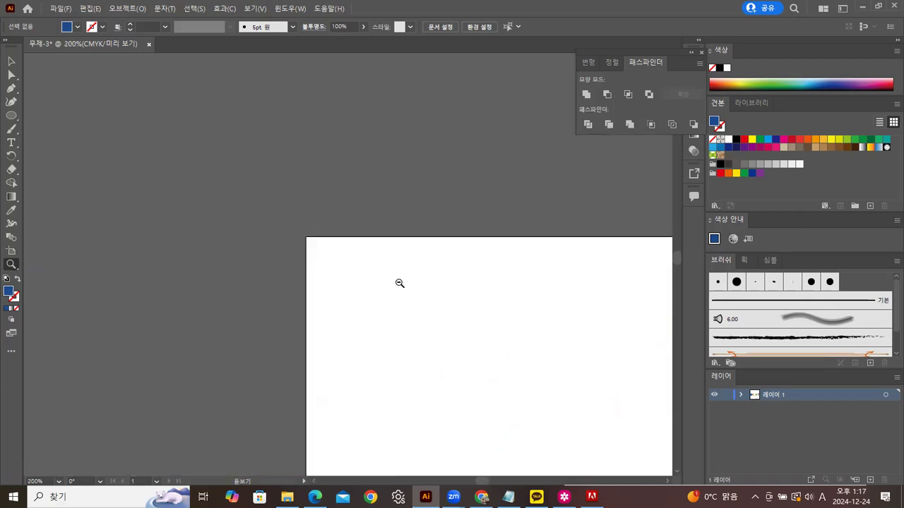
alt+click(399, 283)
alt+click(402, 283)
alt+click(352, 266)
alt+click(355, 268)
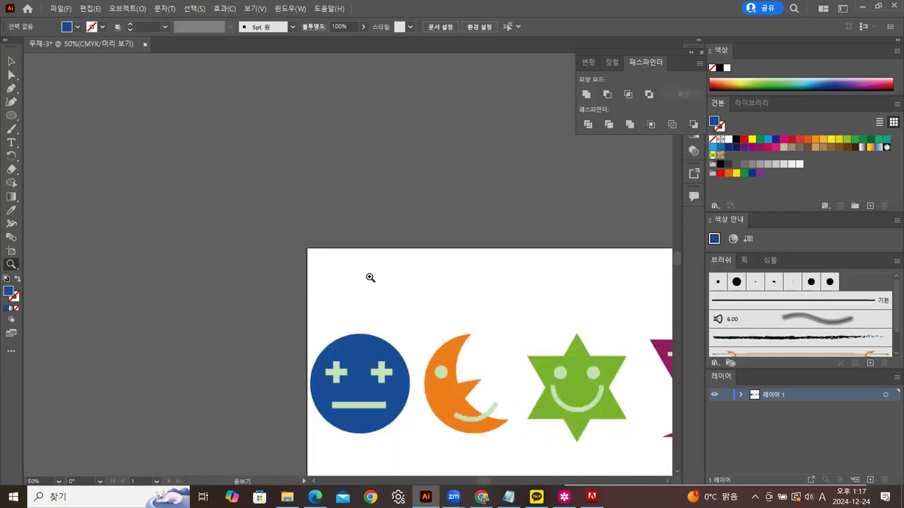
key(space)
drag(503, 343, 243, 174)
drag(110, 214, 217, 295)
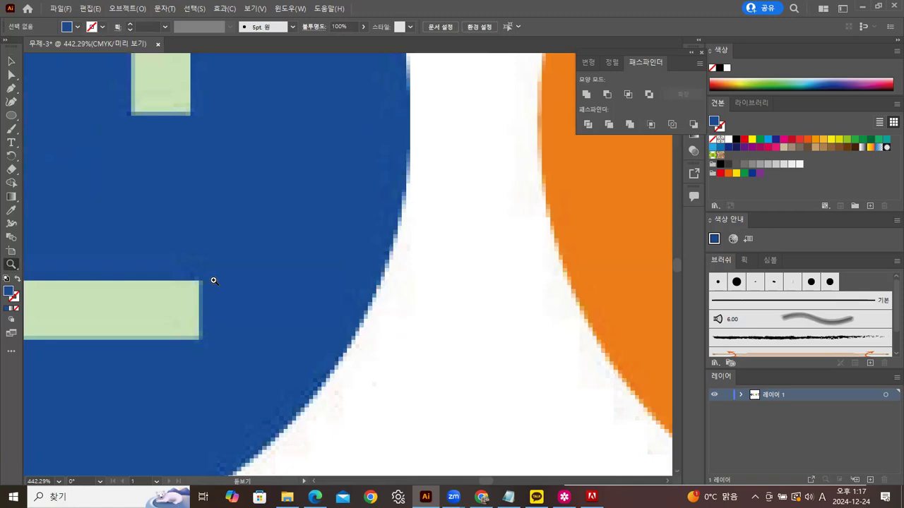
Zoom out gradually until the whole artboard with all four icons fits, and return the view to 100%
drag(297, 280, 211, 191)
drag(270, 274, 232, 229)
drag(291, 264, 251, 222)
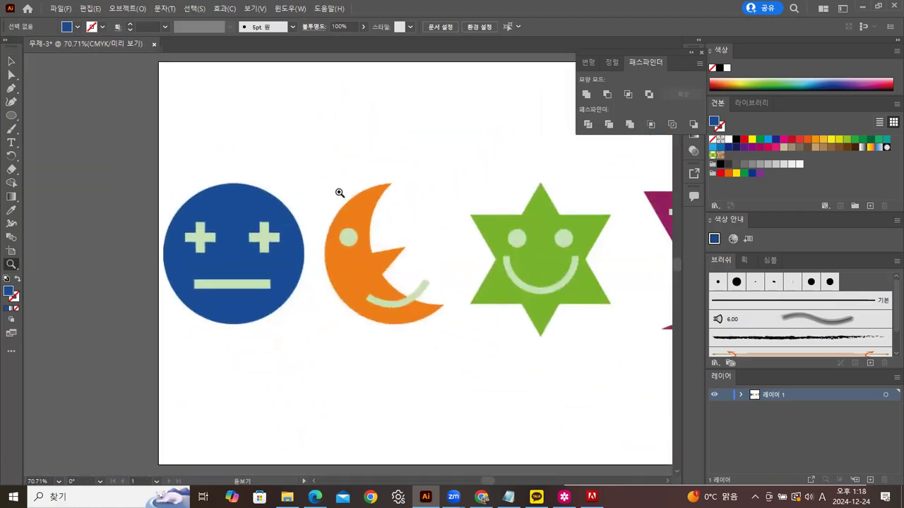
drag(285, 279, 226, 207)
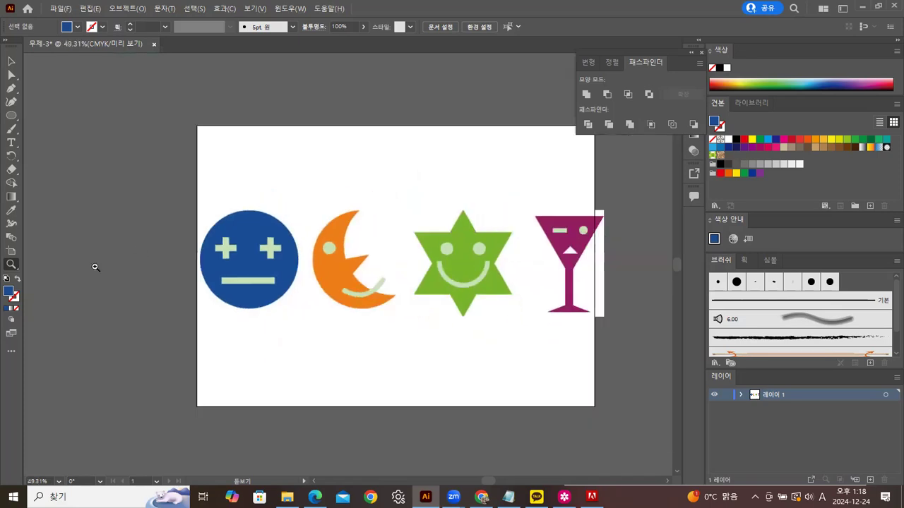
double_click(11, 265)
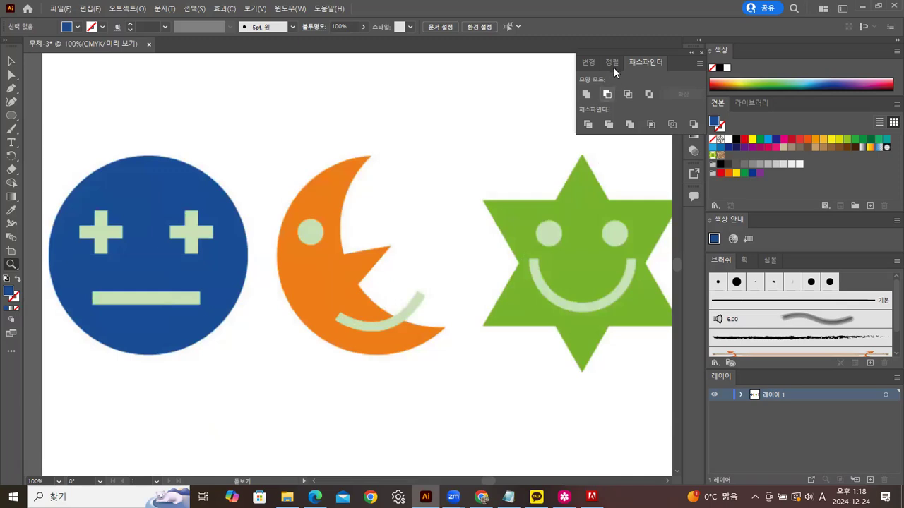
Dock the floating Transform, Align and Pathfinder panels with the Color panel and bring Color to the front
drag(613, 53, 776, 46)
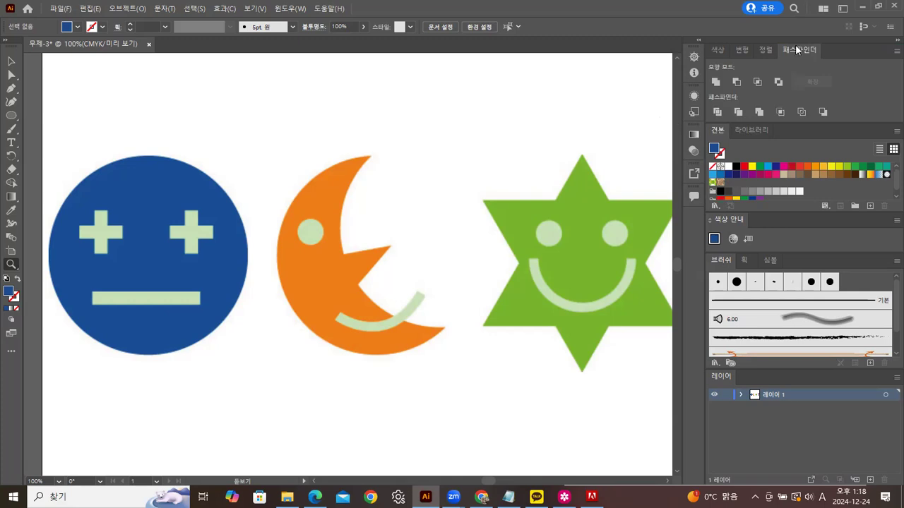
click(713, 51)
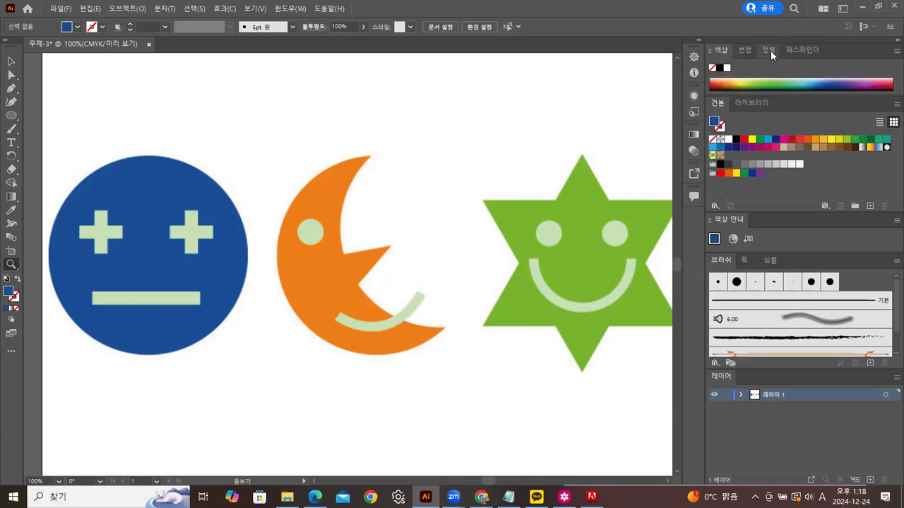
click(791, 48)
click(720, 48)
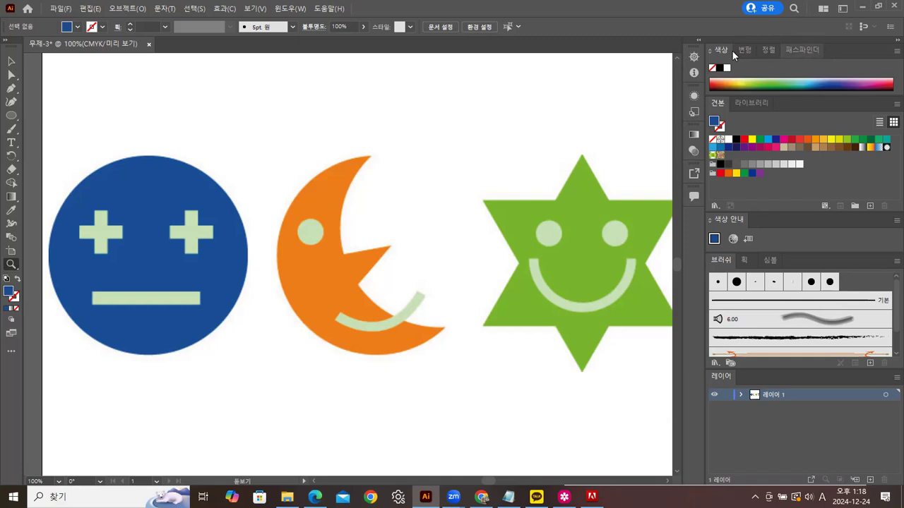
click(291, 8)
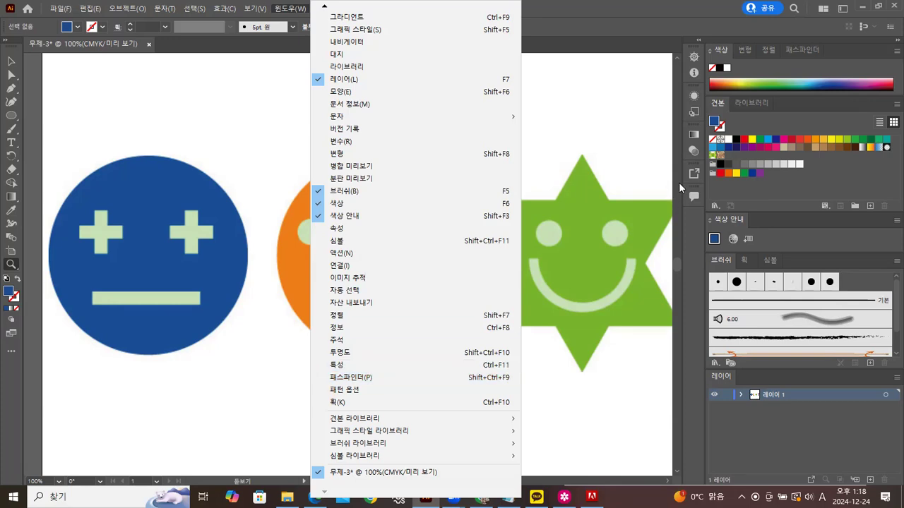
click(787, 52)
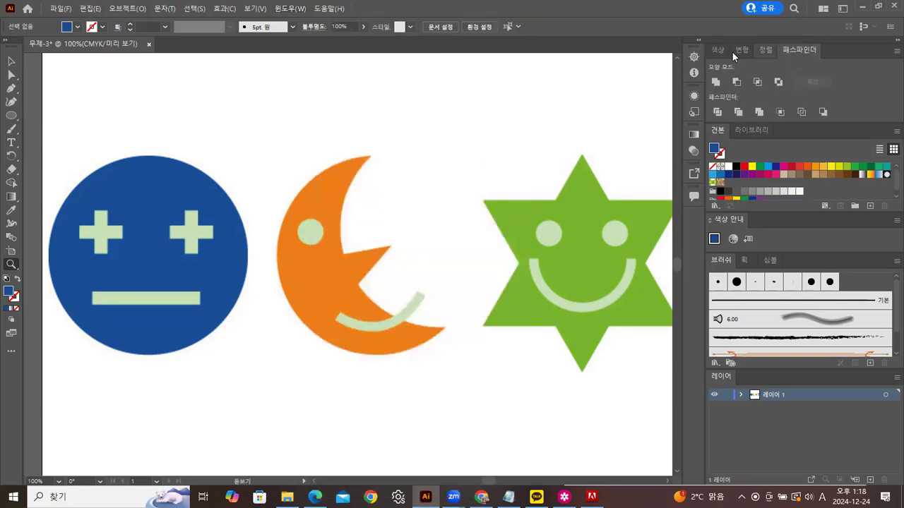
click(718, 49)
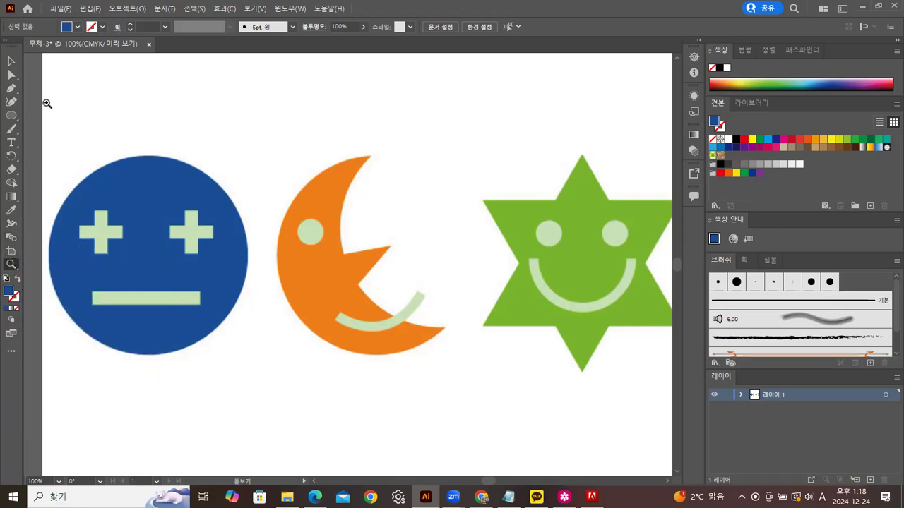
Scale the placed 도형아이콘.jpg image down proportionally from its lower-right corner so it fits within the artboard's width
alt+click(258, 149)
alt+click(288, 143)
drag(447, 262, 272, 143)
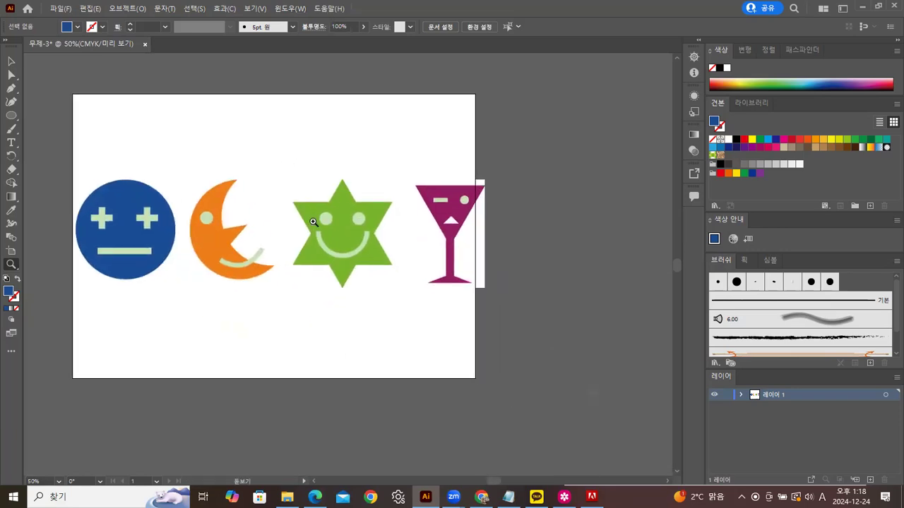
click(333, 241)
drag(299, 230, 372, 231)
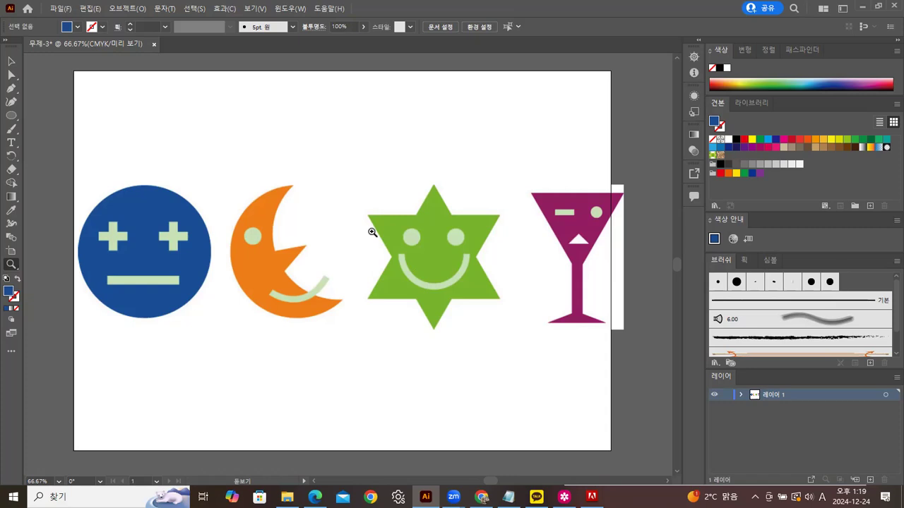
click(12, 61)
click(187, 259)
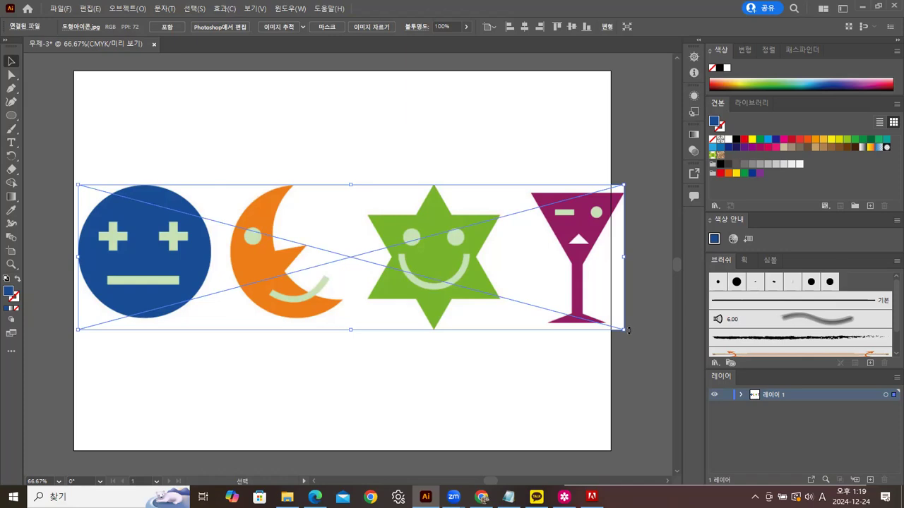
click(519, 359)
click(460, 284)
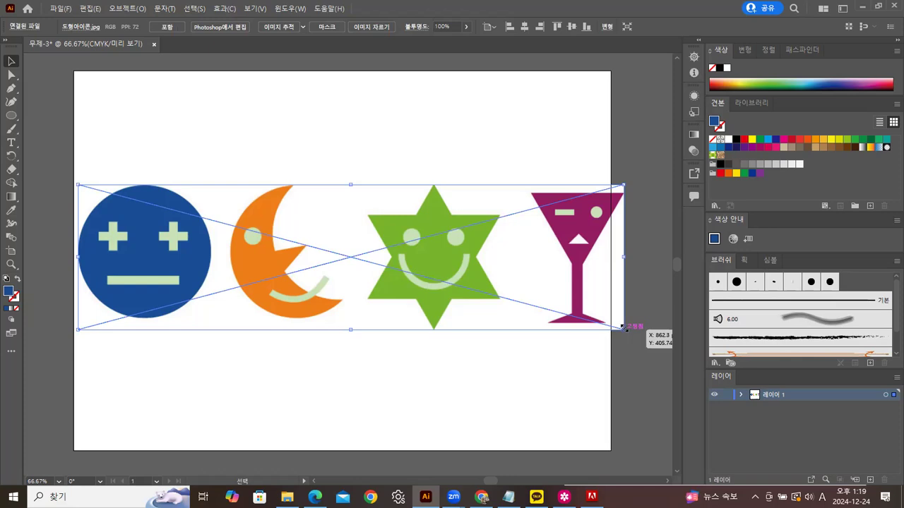
drag(622, 329, 582, 319)
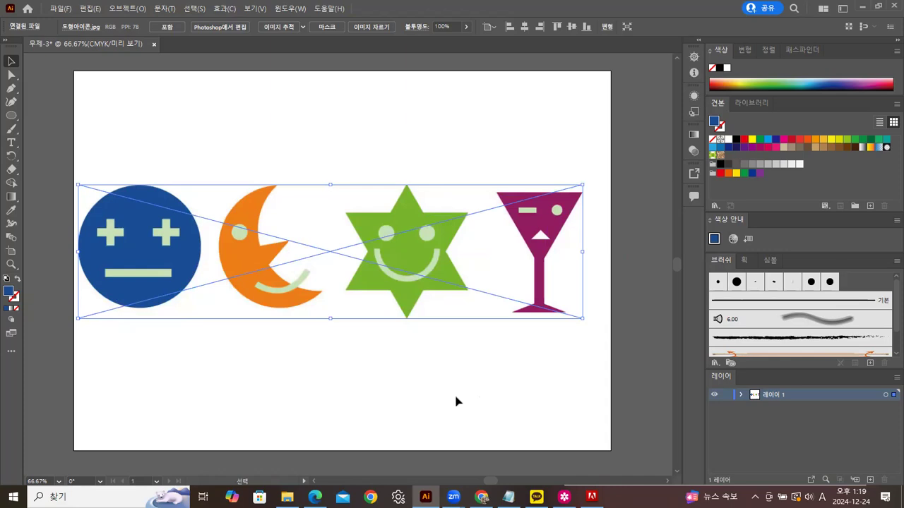
click(456, 399)
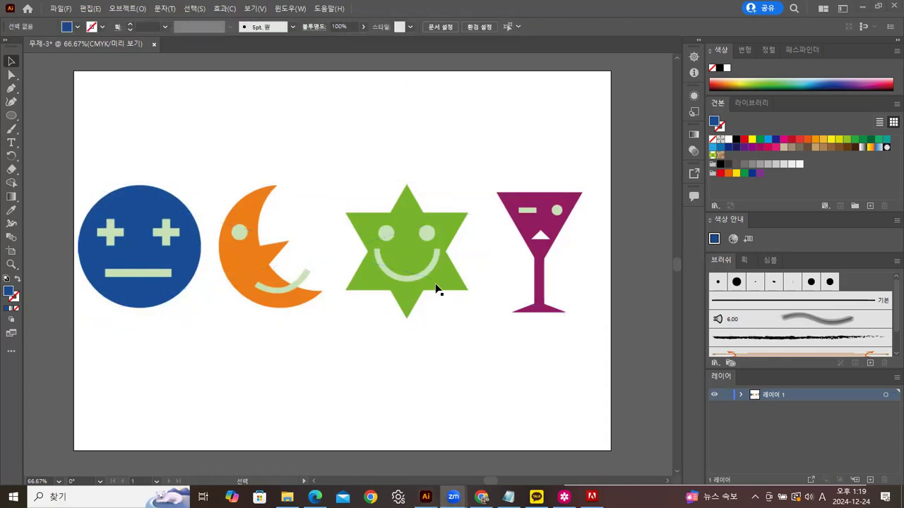
Move the placed image up to the top of the artboard, leaving the area below free, and select it again
drag(403, 258, 423, 173)
click(426, 273)
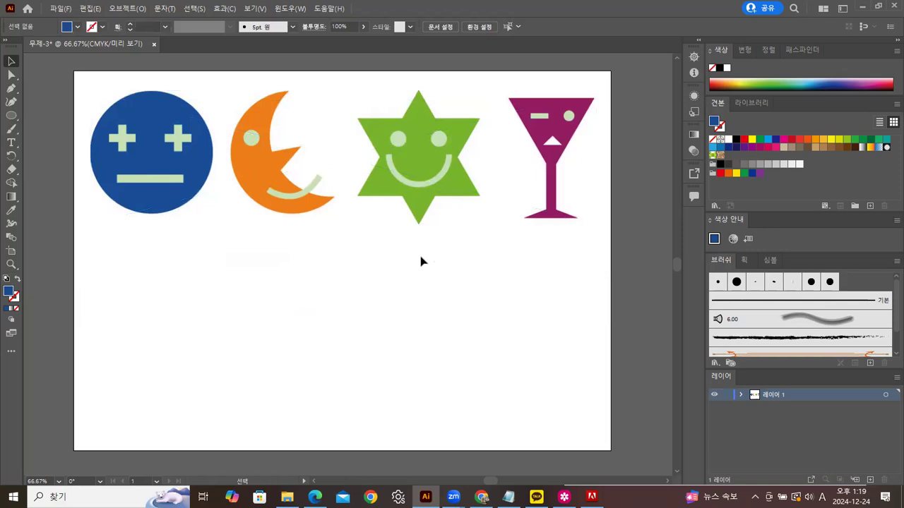
click(400, 199)
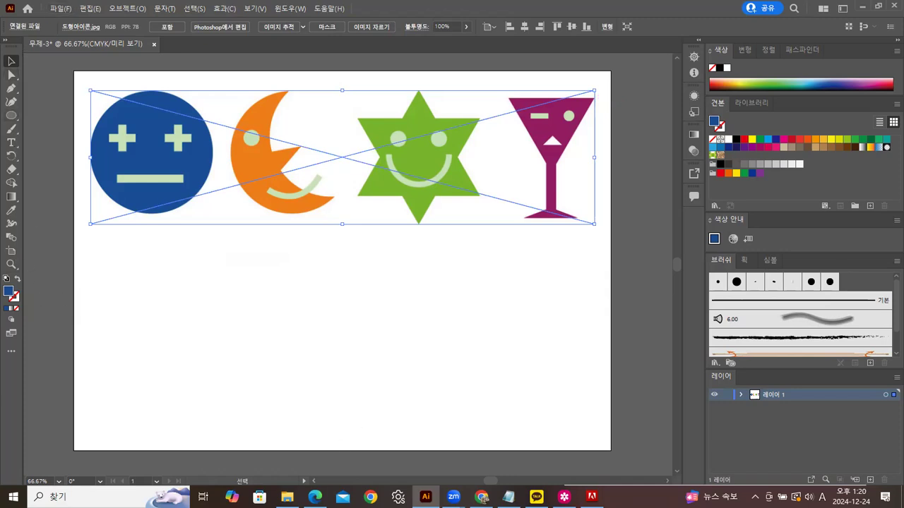
Look at the linked source file 도형아이콘.jpg in the 일러스트01 folder and return to the document
click(286, 496)
drag(644, 332, 438, 79)
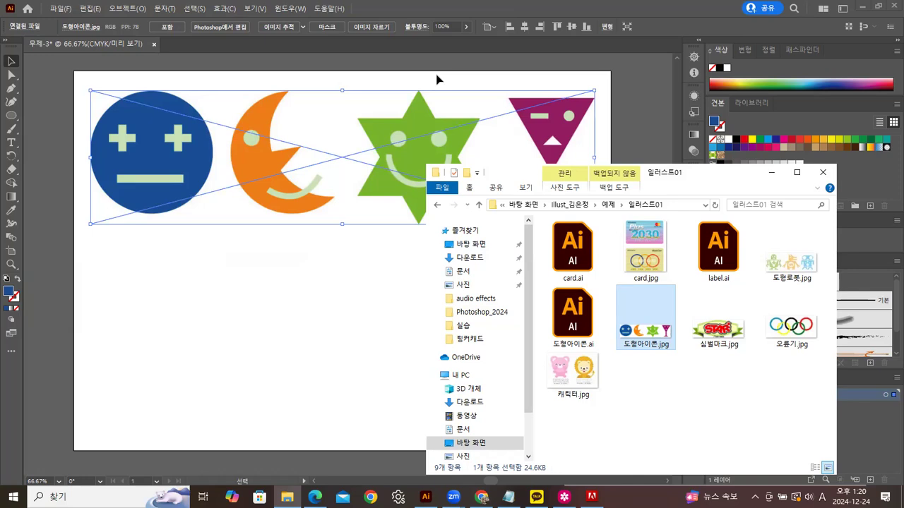
click(436, 74)
click(141, 120)
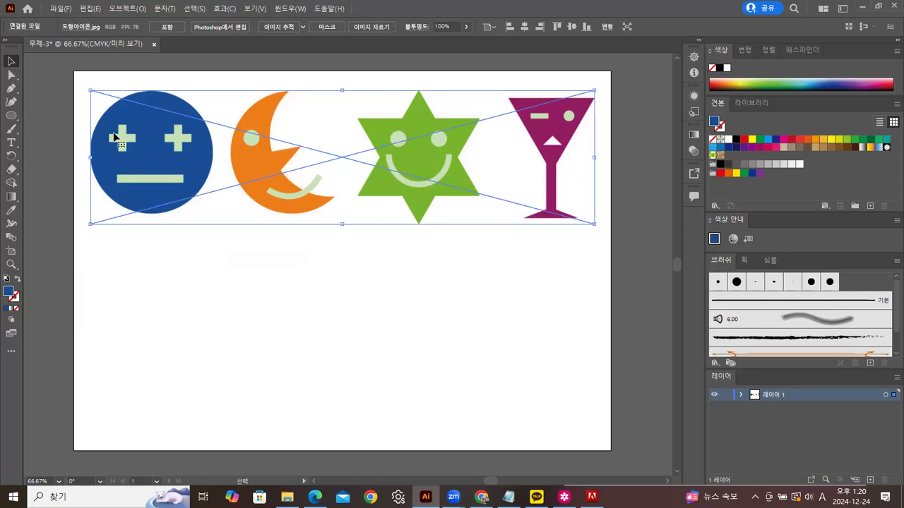
Save the document on the computer as 01_2.ai, based on the existing 01.ai name, using the Illustrator 2020 version
click(55, 67)
click(62, 9)
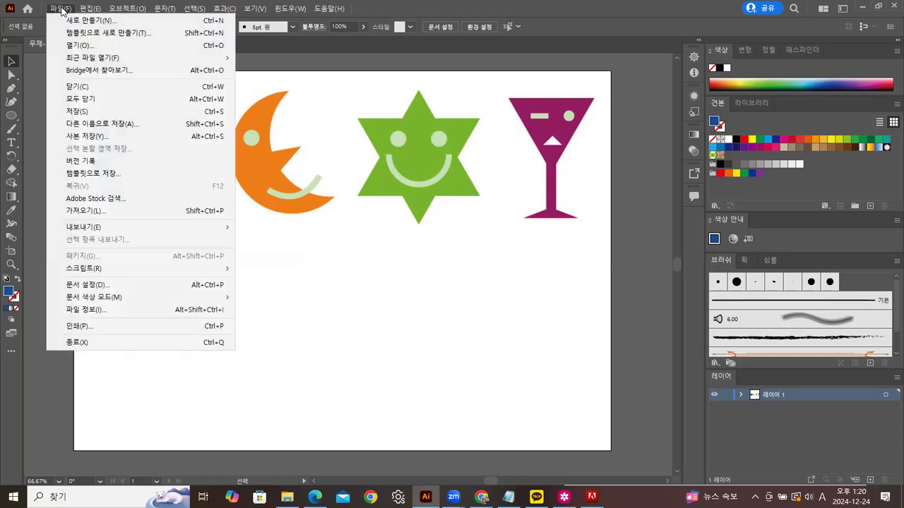
click(77, 111)
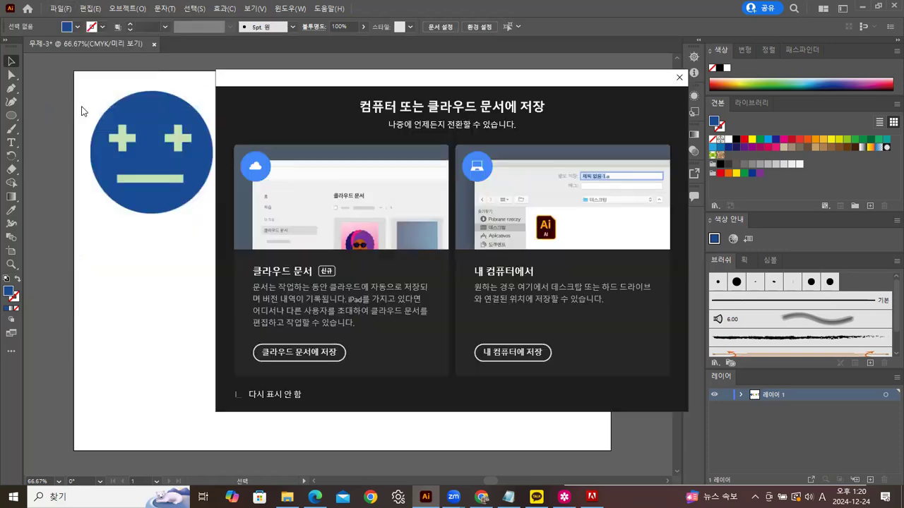
click(521, 353)
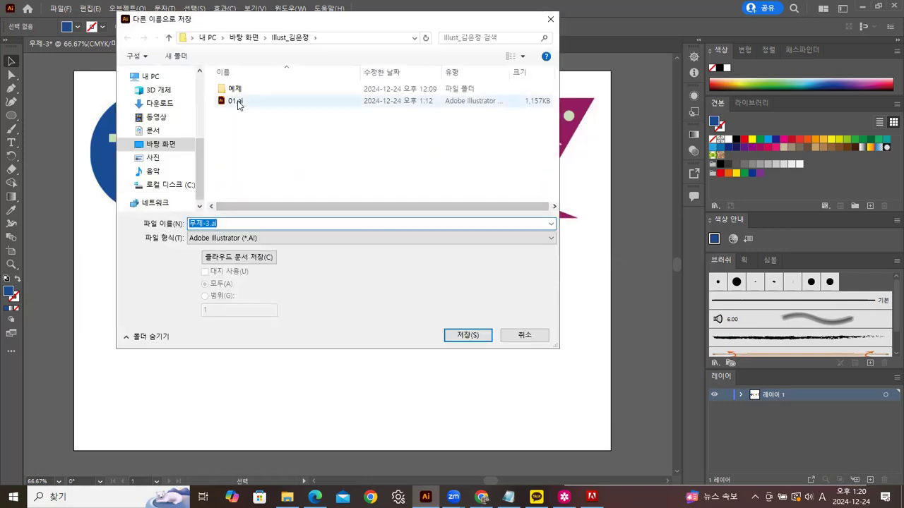
click(237, 101)
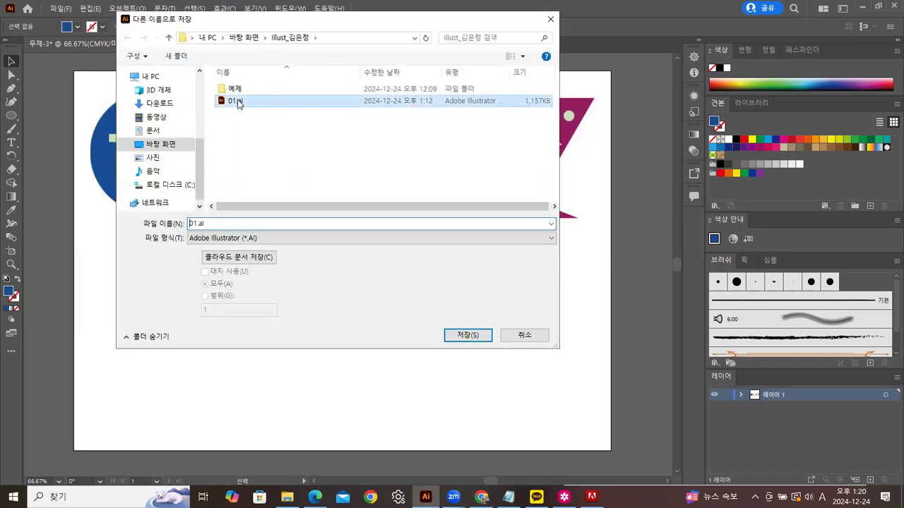
click(196, 224)
click(198, 224)
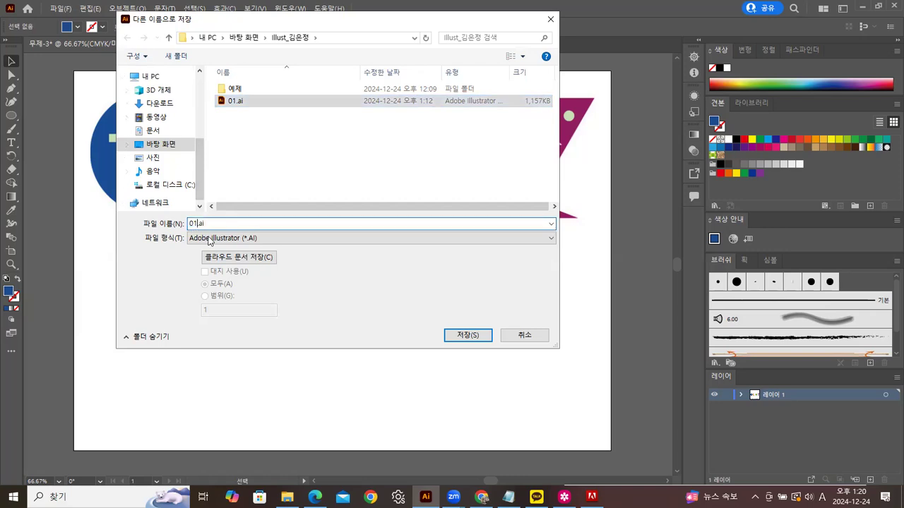
text(_)
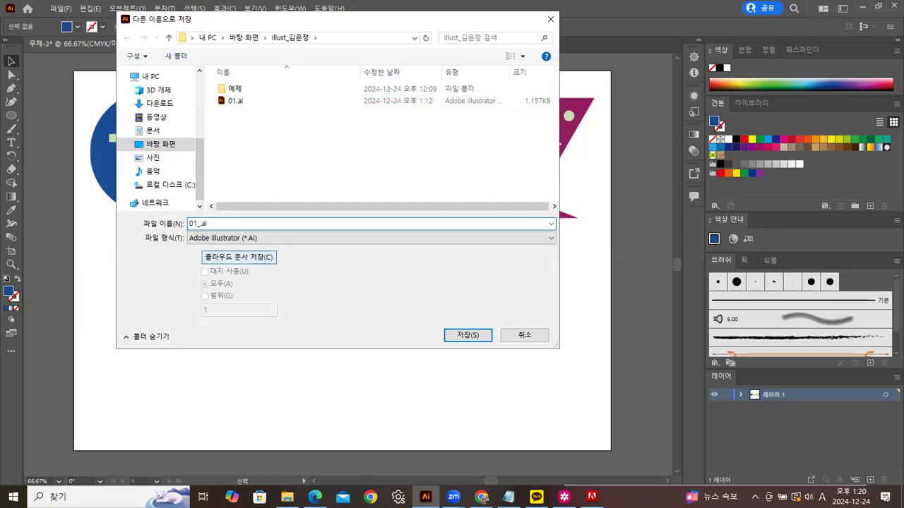
text(2)
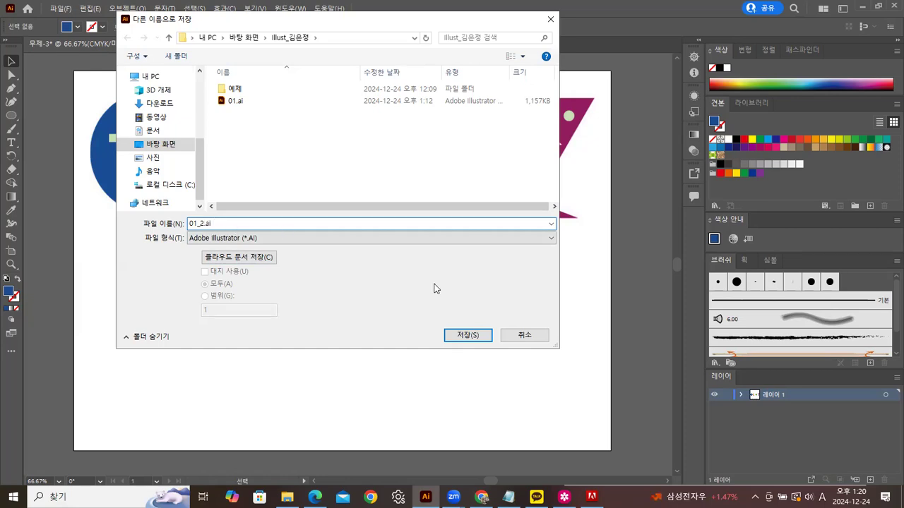
drag(322, 22, 441, 101)
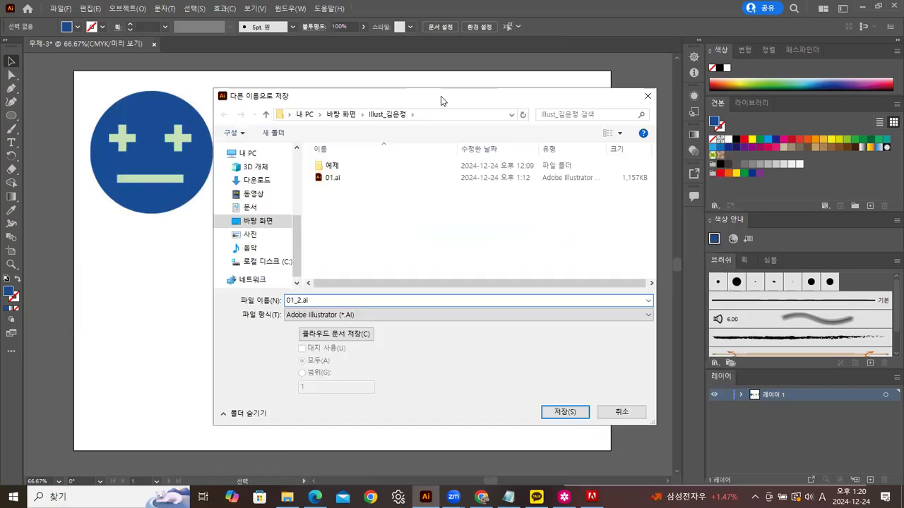
click(565, 414)
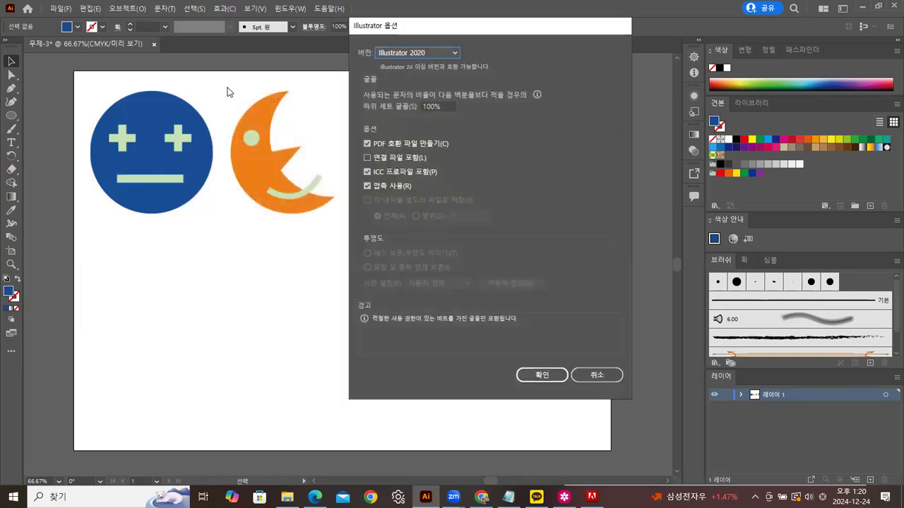
click(550, 375)
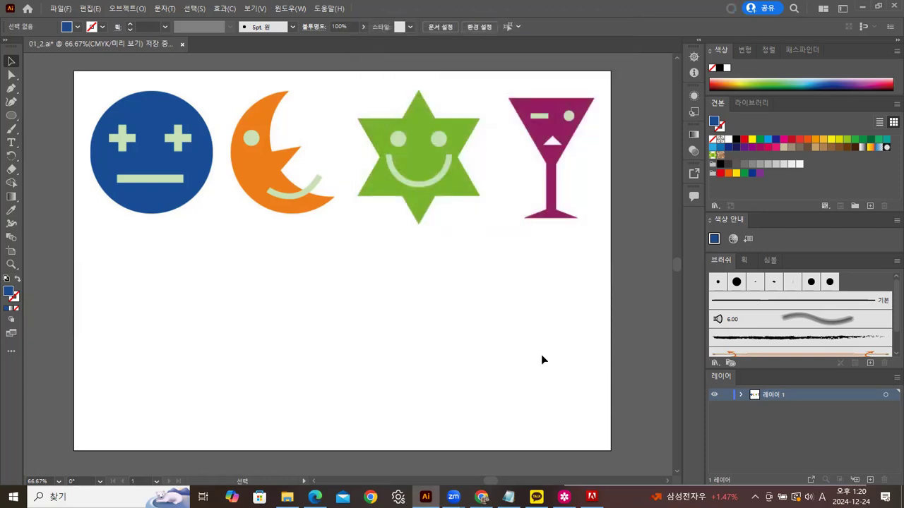
Select the linked 도형아이콘.jpg image and embed it in the document
click(414, 168)
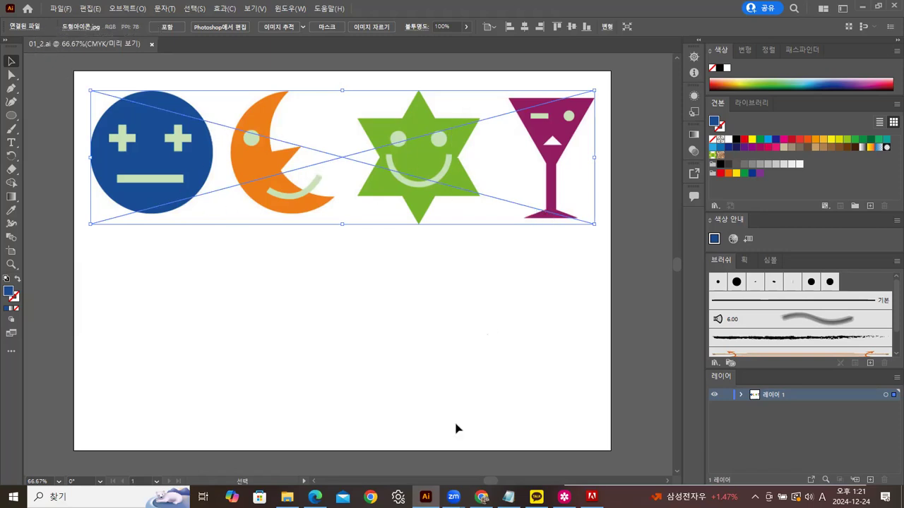
mouse_move(287, 497)
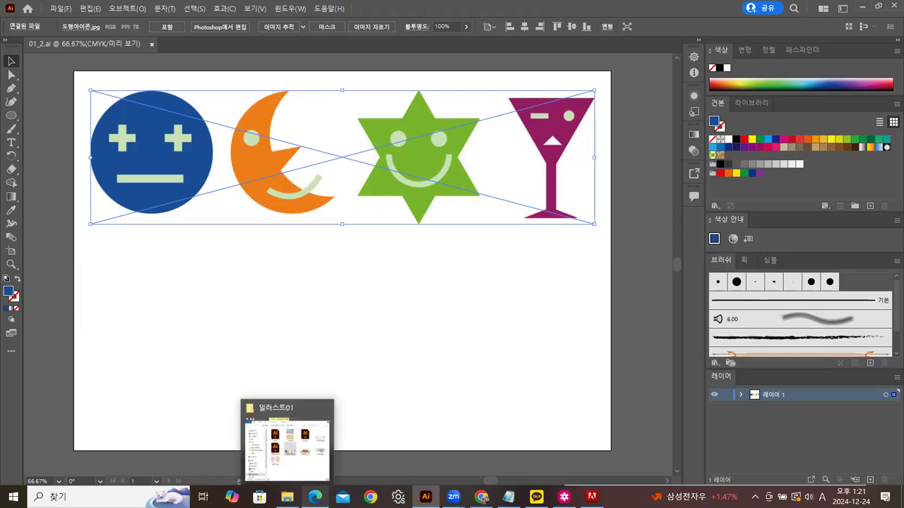
click(554, 294)
click(461, 200)
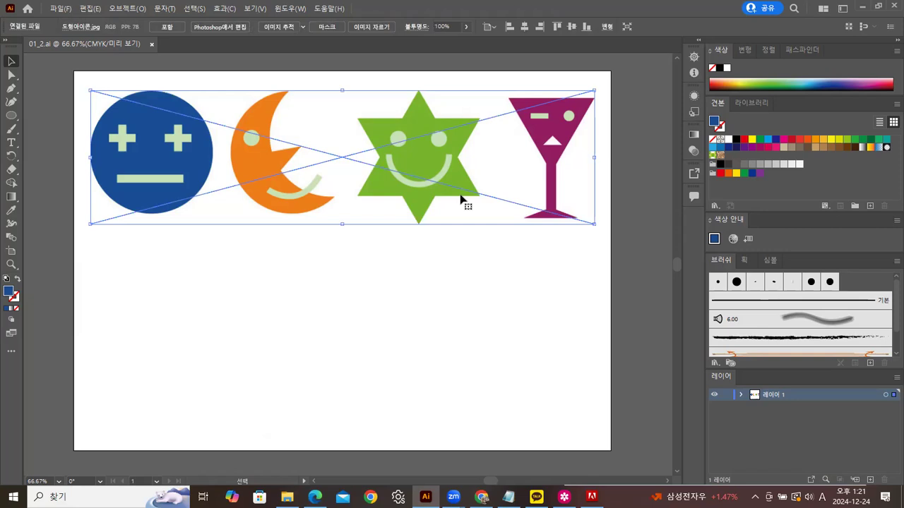
click(430, 269)
click(410, 177)
click(228, 236)
click(250, 164)
click(166, 27)
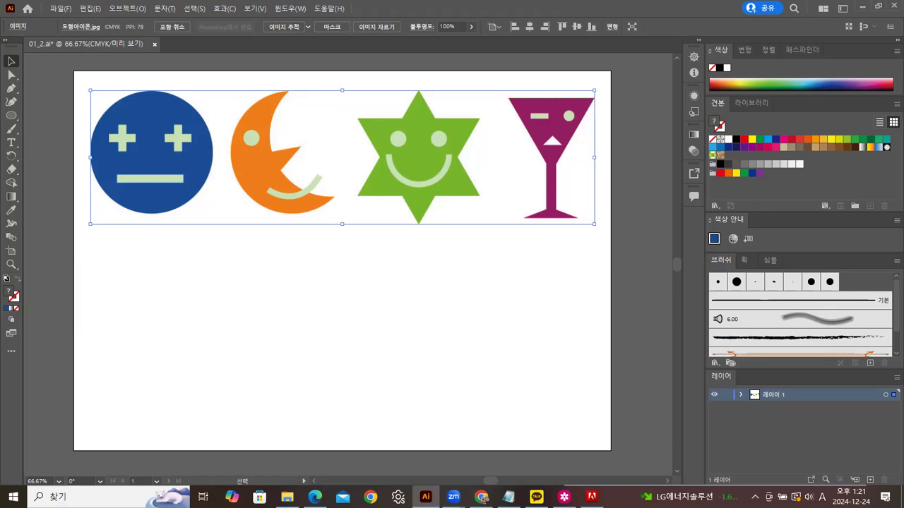
Check the original image file in its folder against the embedded copy, and go back to the document
click(287, 497)
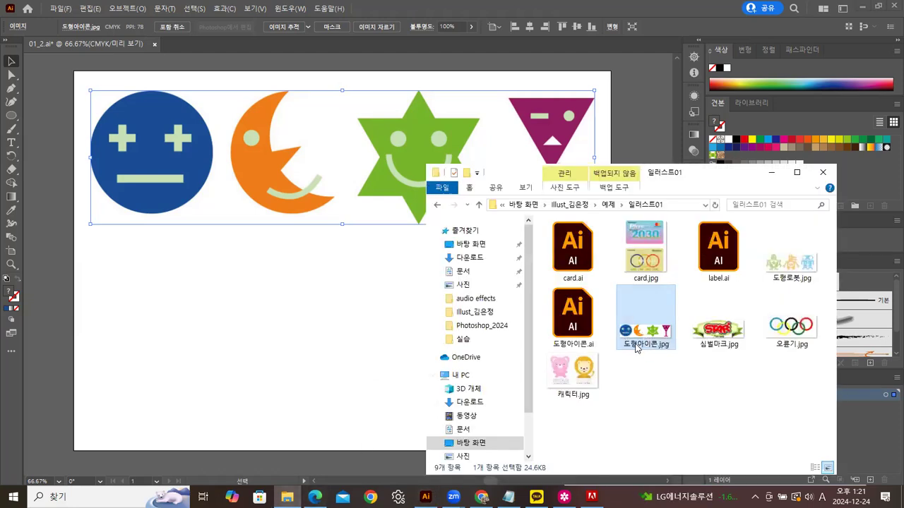
click(282, 247)
click(273, 174)
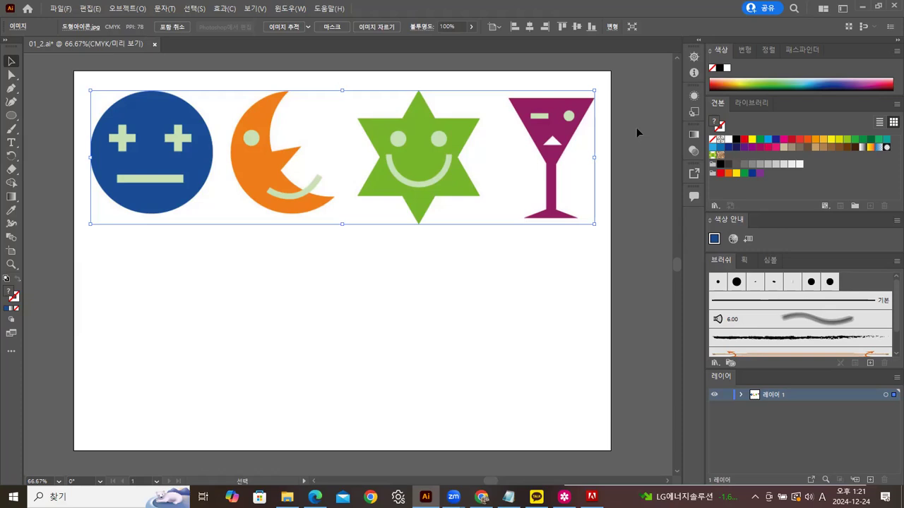
Review the orientation and size options in the New Document settings, and close them without creating a document
click(61, 9)
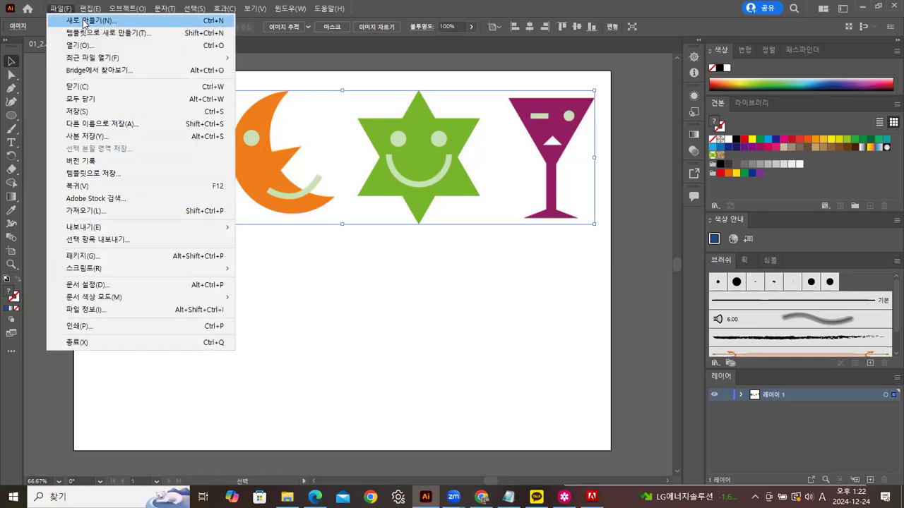
click(83, 21)
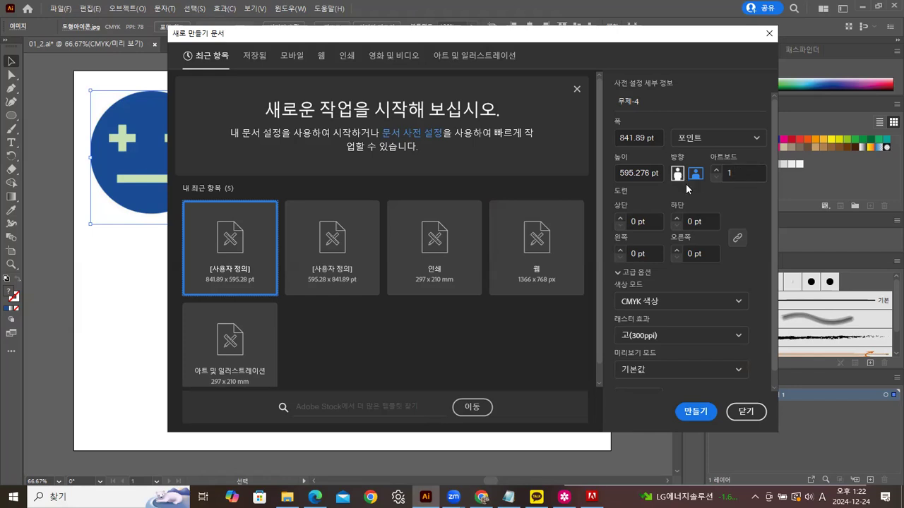
click(747, 412)
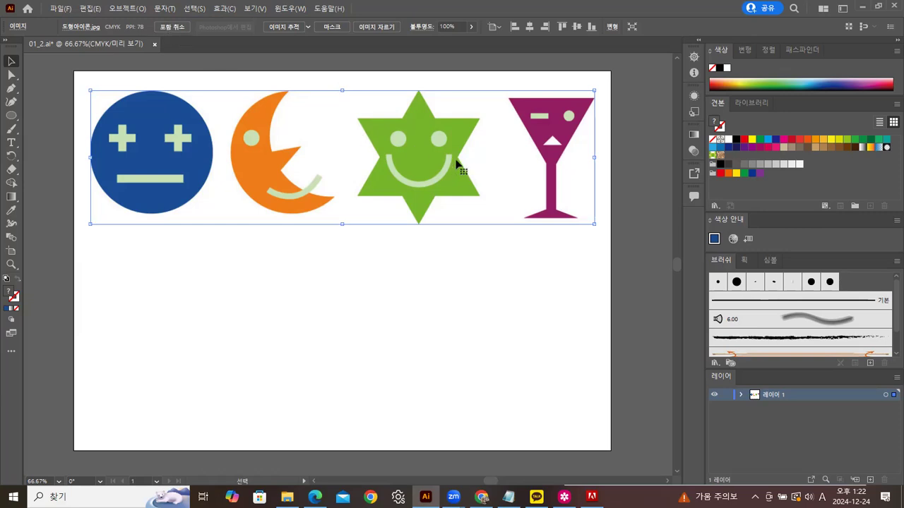
Undo the embedding of the 도형아이콘.jpg image
click(638, 140)
click(412, 170)
key(ctrl+z)
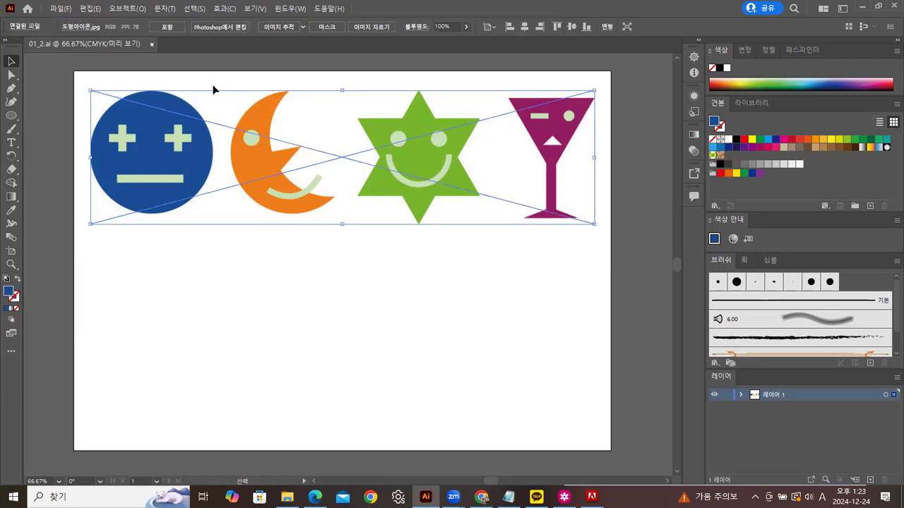
Embed the linked 도형아이콘.jpg image in the document and deselect it
click(281, 275)
click(281, 199)
click(248, 263)
click(394, 177)
click(165, 29)
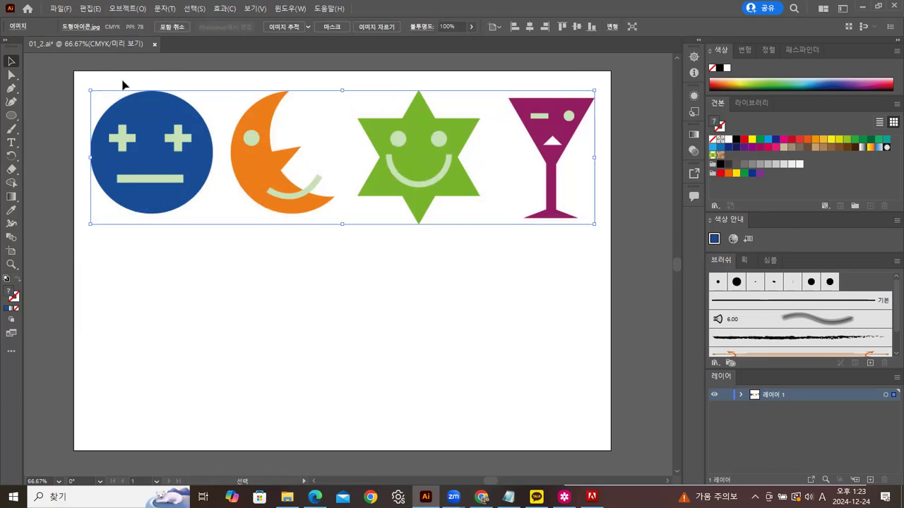
click(432, 307)
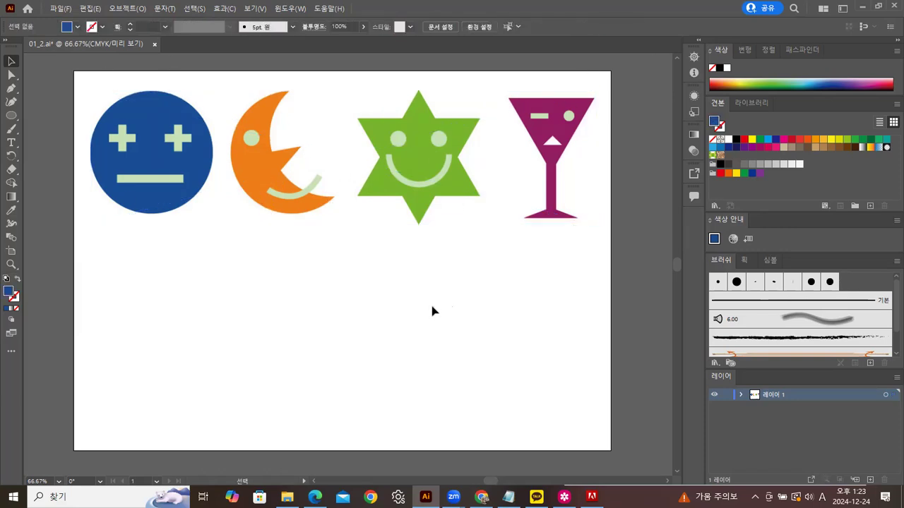
Try moving the embedded image slightly down the artboard, and undo the move
click(408, 183)
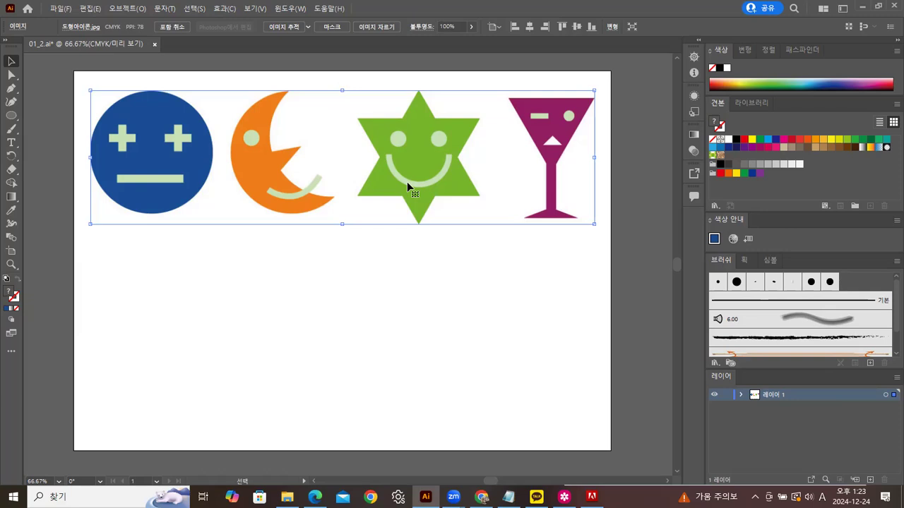
click(372, 286)
drag(419, 173, 424, 202)
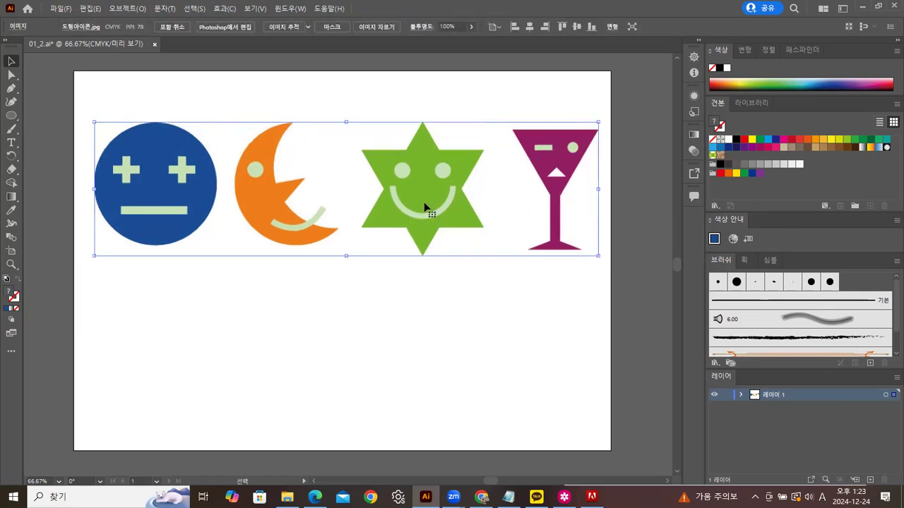
key(ctrl+z)
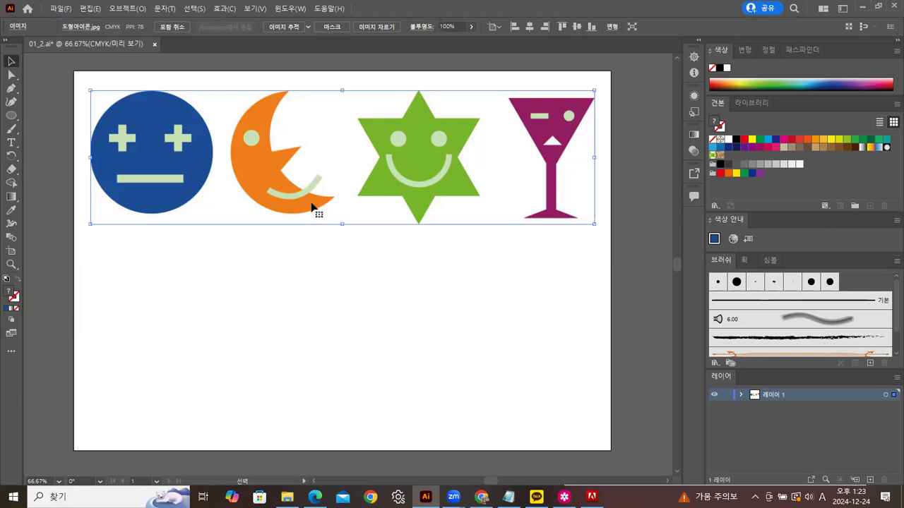
Lock the embedded reference image, and test the lock by trying to select across it
click(223, 300)
click(186, 168)
click(127, 8)
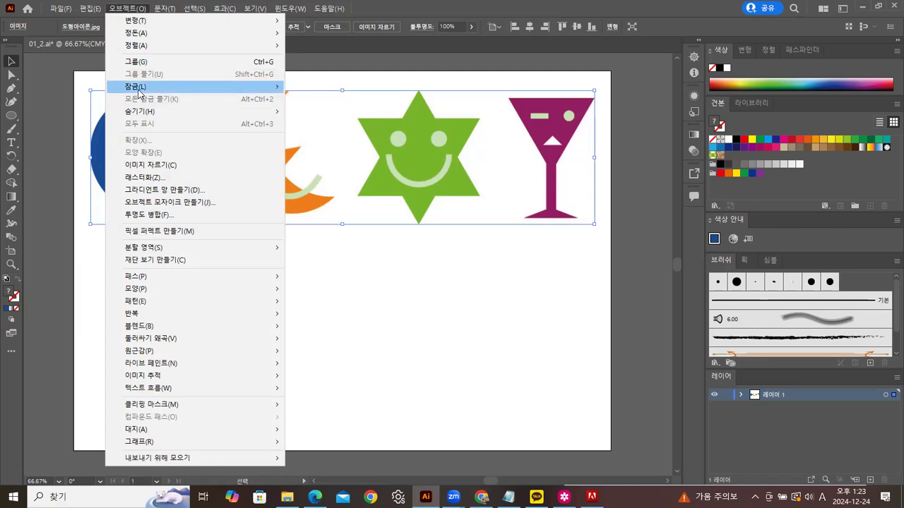
mouse_move(138, 91)
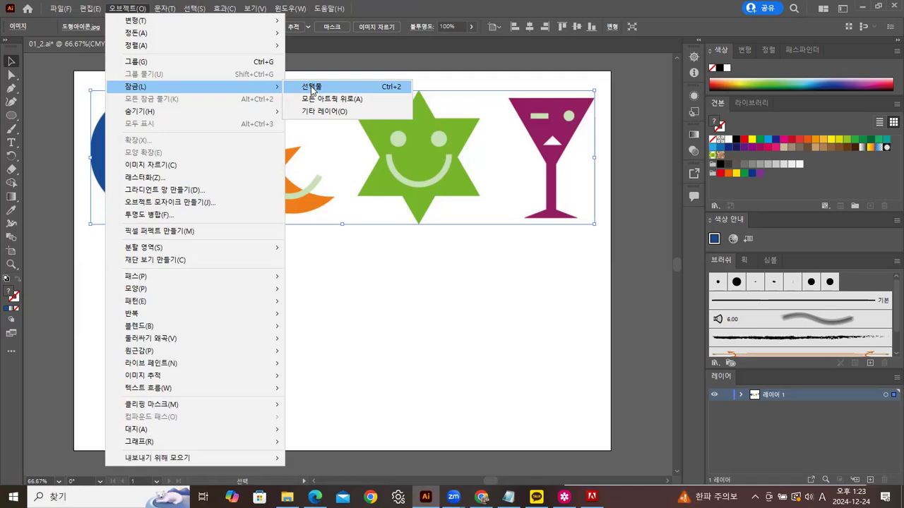
click(394, 92)
drag(373, 273, 464, 181)
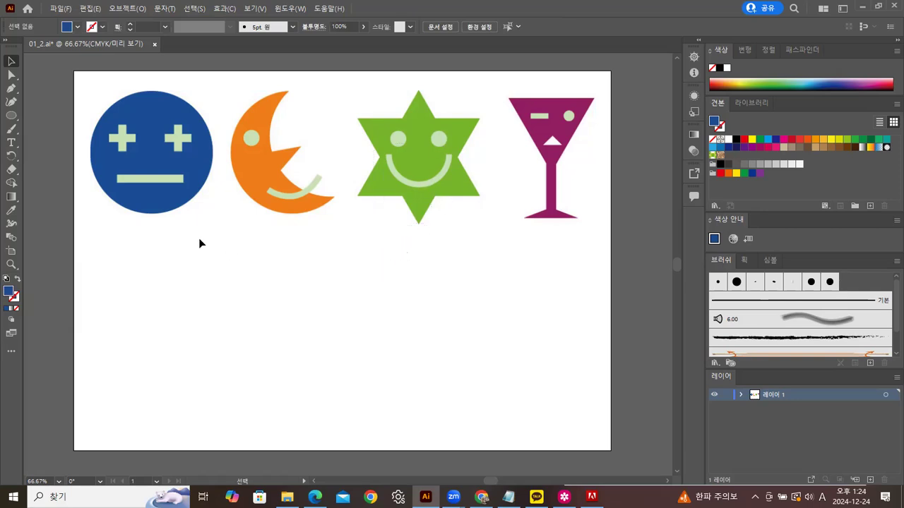
drag(155, 223, 213, 271)
Unlock all locked objects in the document and clear the selection
click(121, 10)
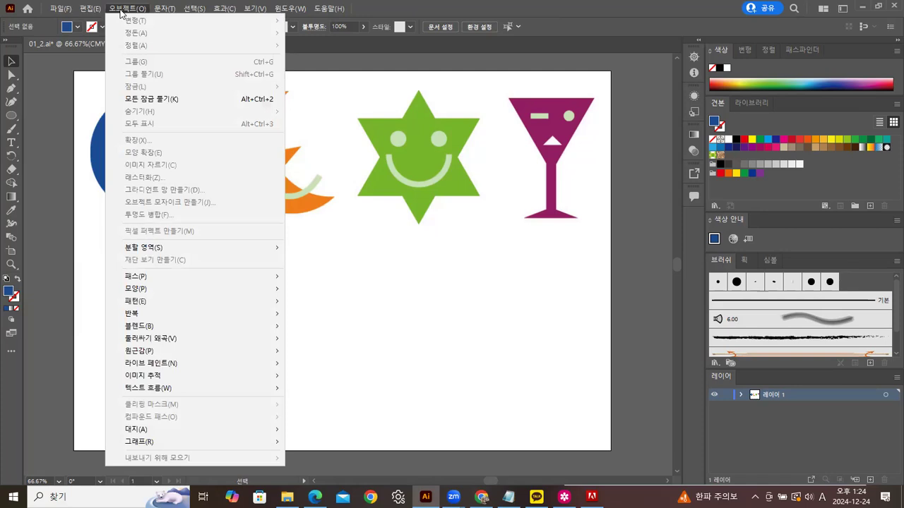
click(259, 99)
click(407, 313)
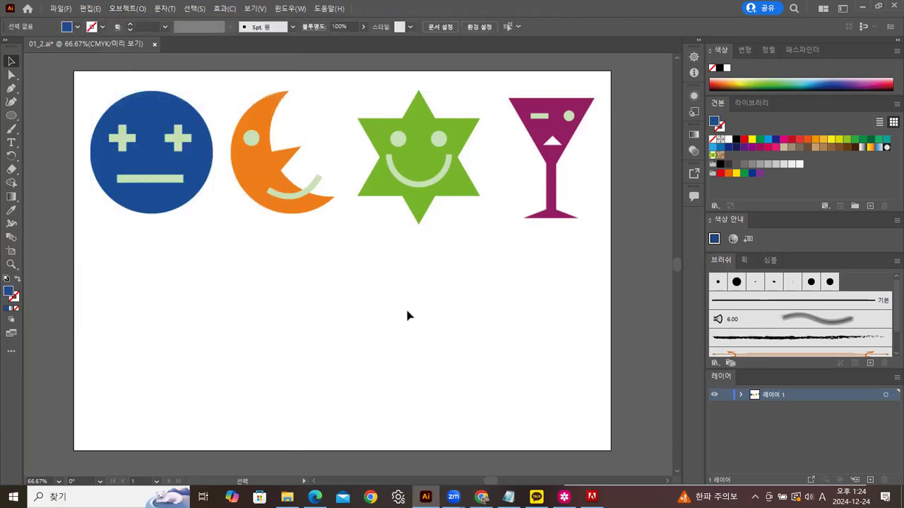
Try moving the unlocked image down to the middle of the artboard, and undo the moves
drag(416, 200, 414, 295)
drag(418, 229, 419, 275)
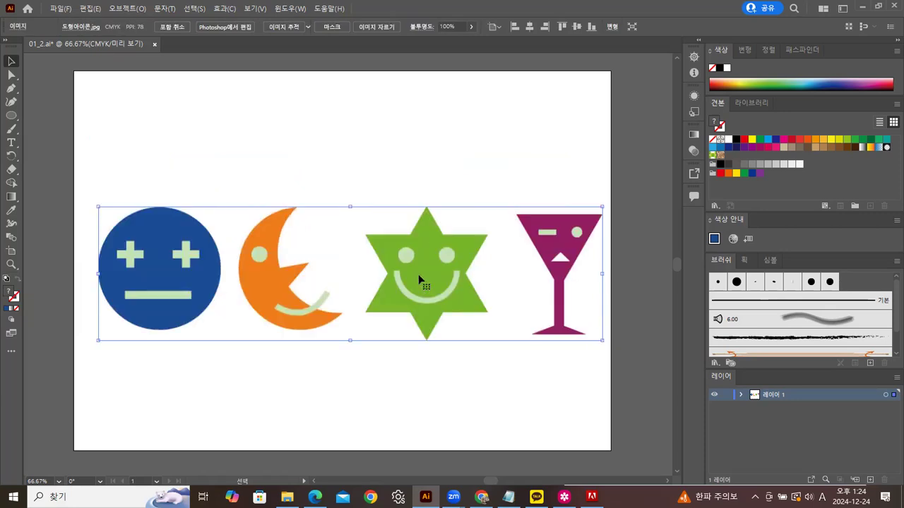
key(ctrl+z)
key(ctrl+z)
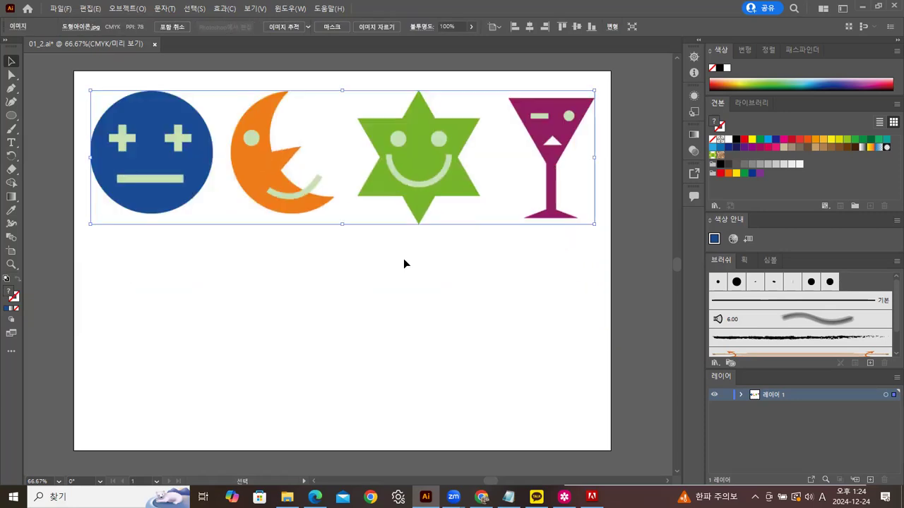
click(407, 263)
drag(387, 277, 433, 169)
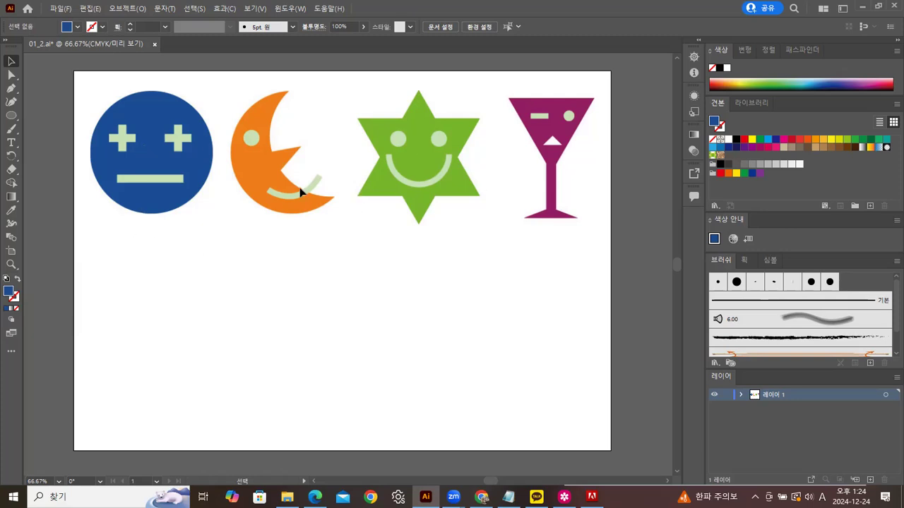
Show the document grid behind the artwork
click(282, 9)
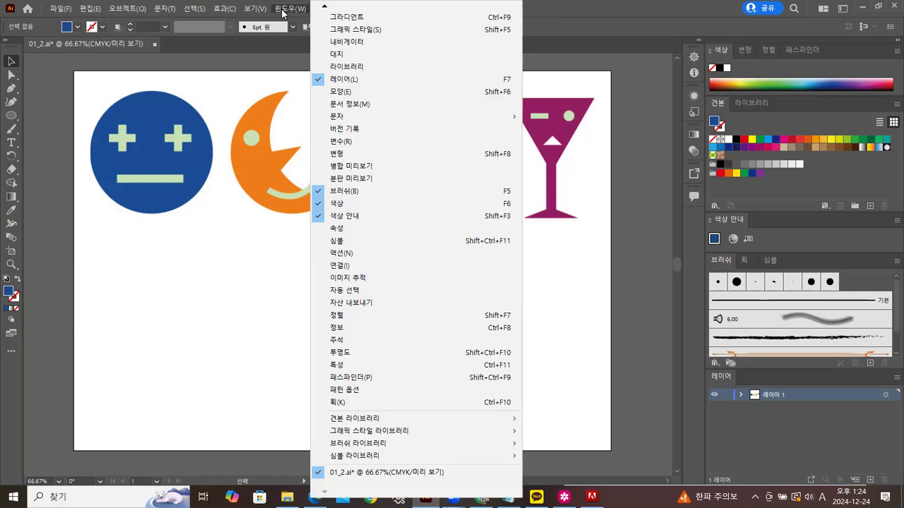
mouse_move(255, 11)
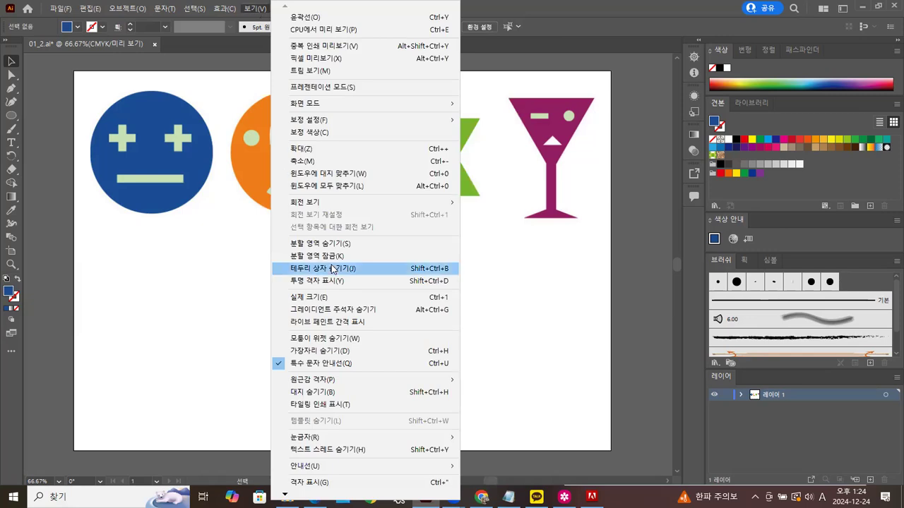
mouse_move(319, 442)
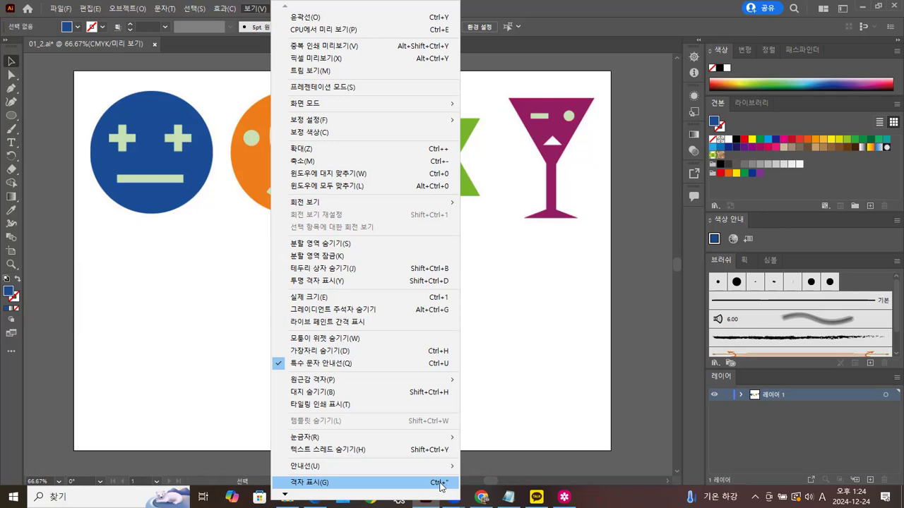
click(441, 486)
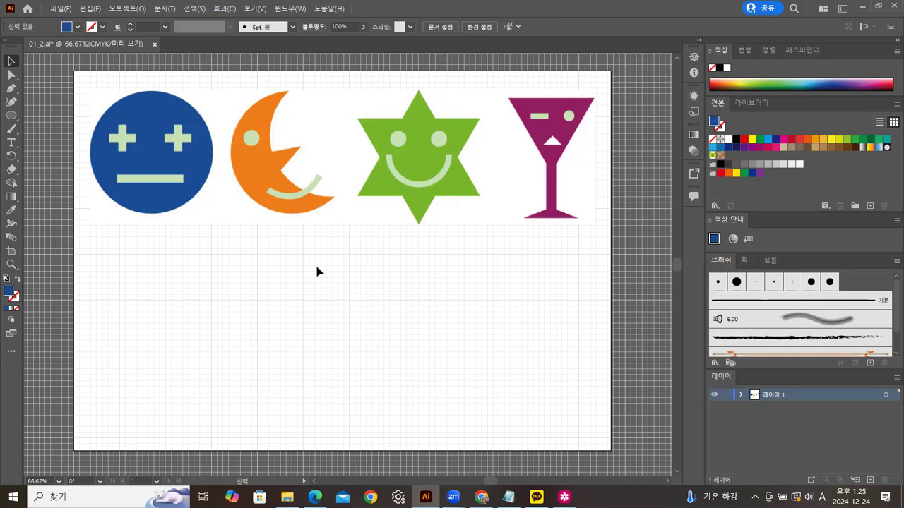
Hide the document grid and show it again
click(255, 9)
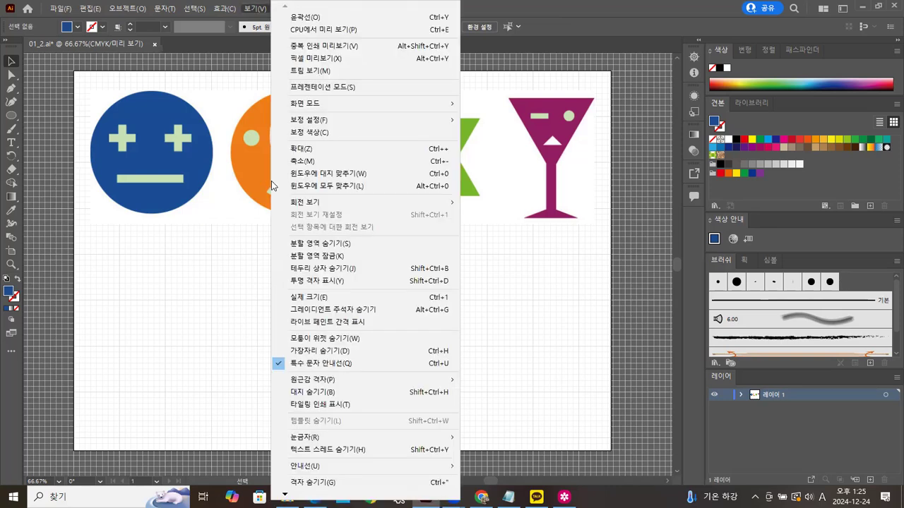
click(315, 483)
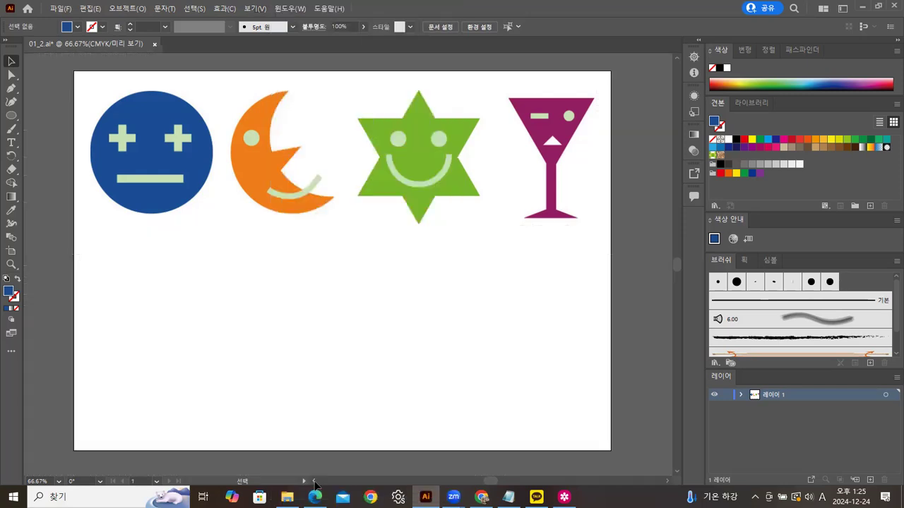
click(260, 8)
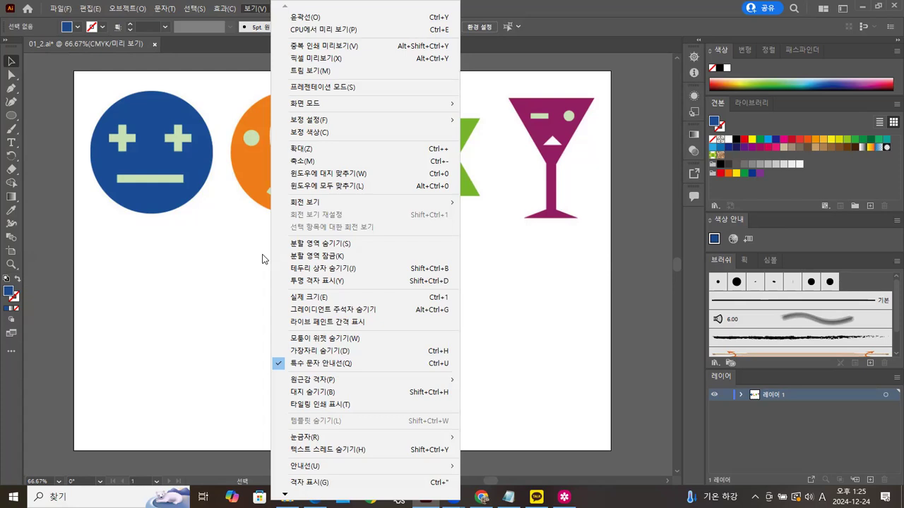
click(315, 483)
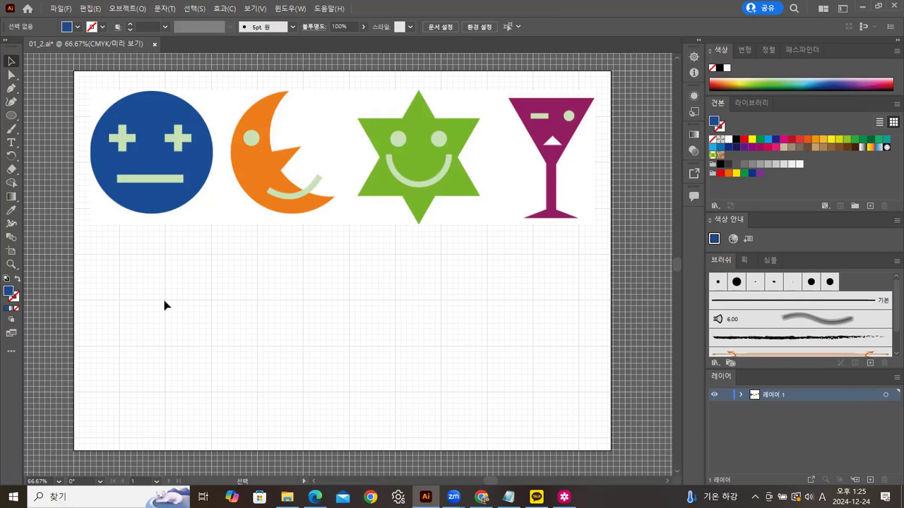
Reset the fill and stroke to the default white and black, and activate the Ellipse tool for the blue face
click(12, 266)
click(168, 170)
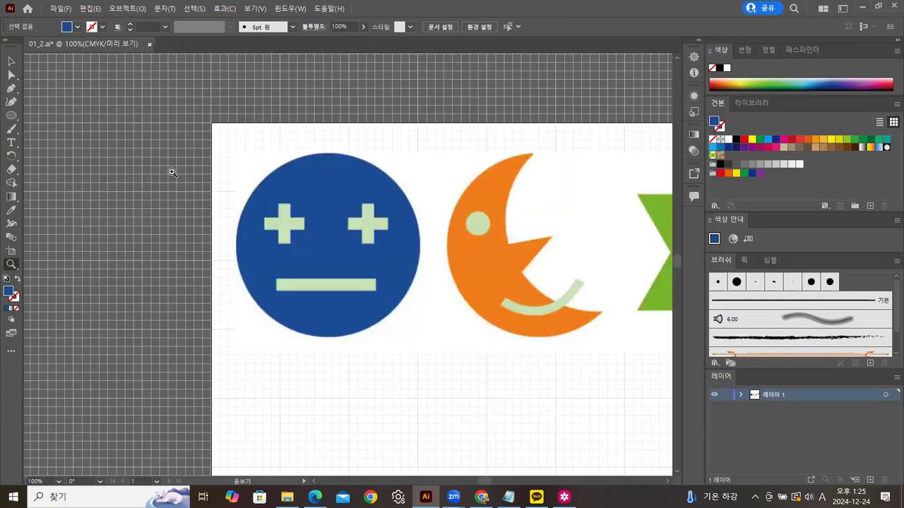
click(254, 241)
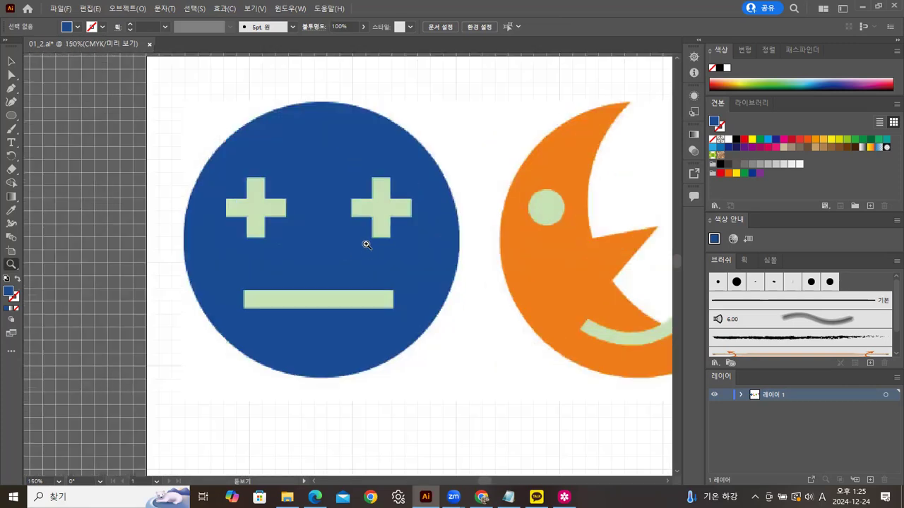
click(363, 255)
click(361, 258)
key(space)
drag(308, 274, 347, 269)
alt+click(325, 257)
key(space)
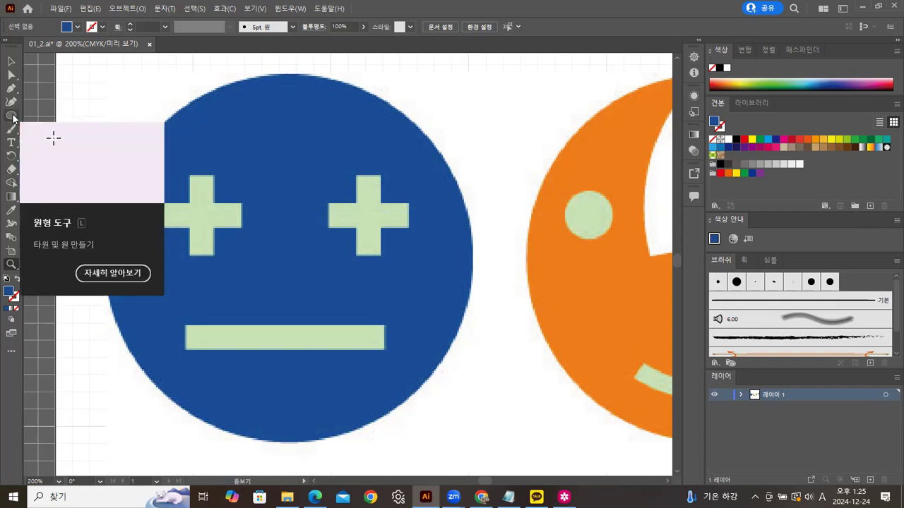
click(7, 278)
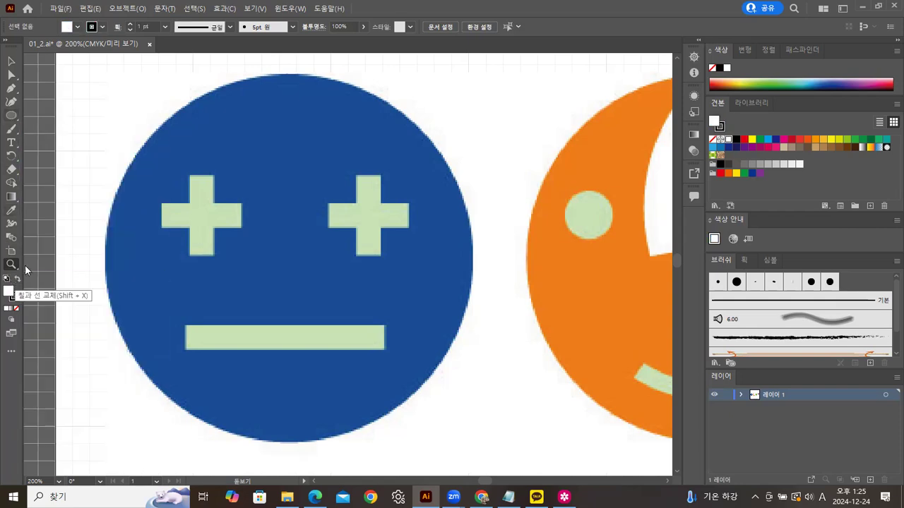
click(13, 120)
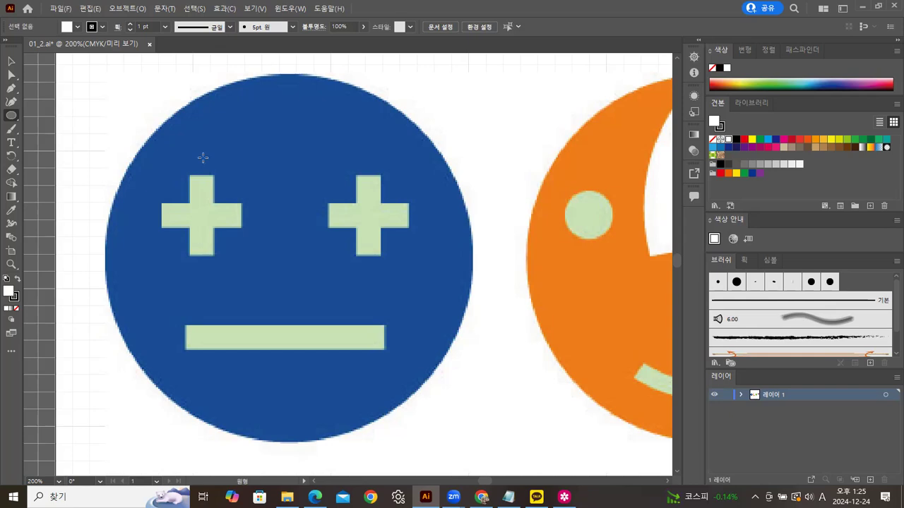
Show the rulers along the edges of the document
drag(271, 194, 269, 215)
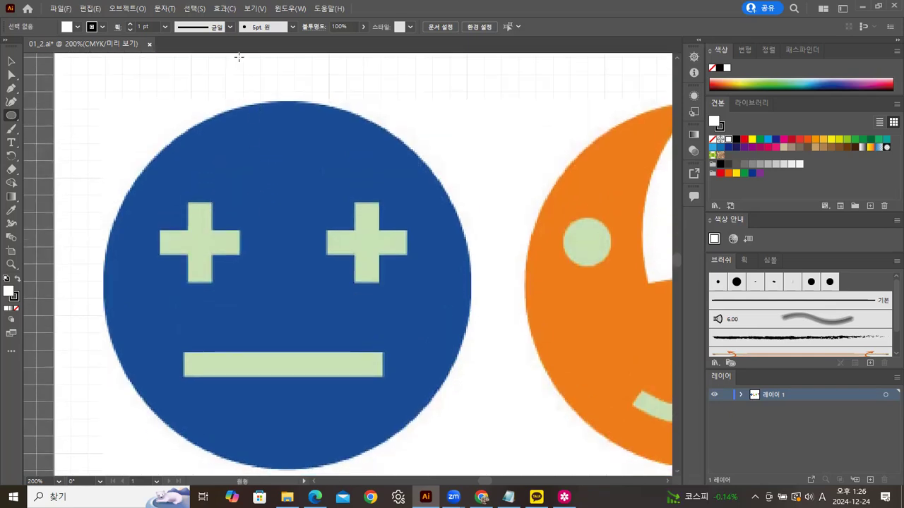
click(255, 9)
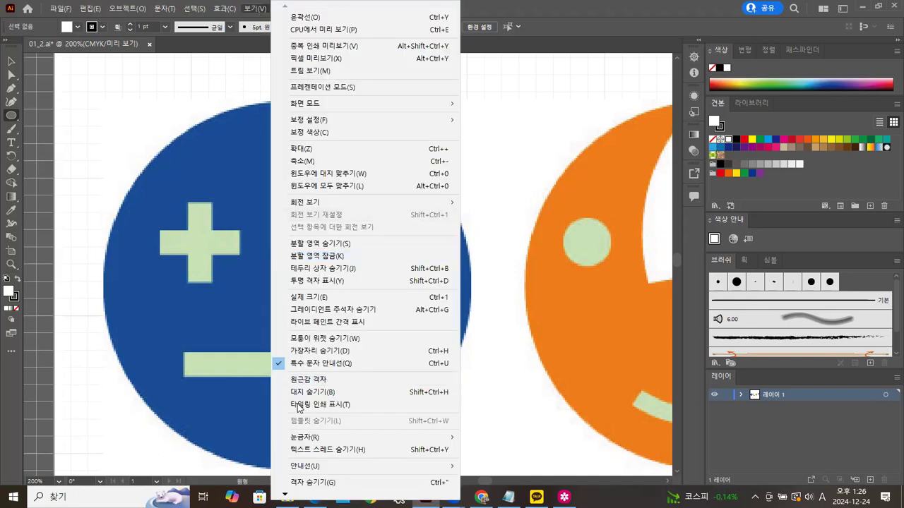
mouse_move(308, 442)
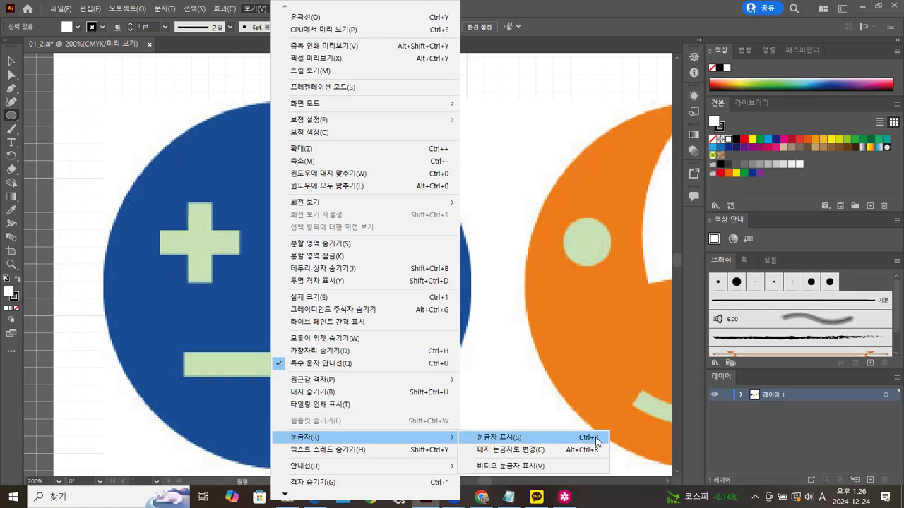
click(495, 443)
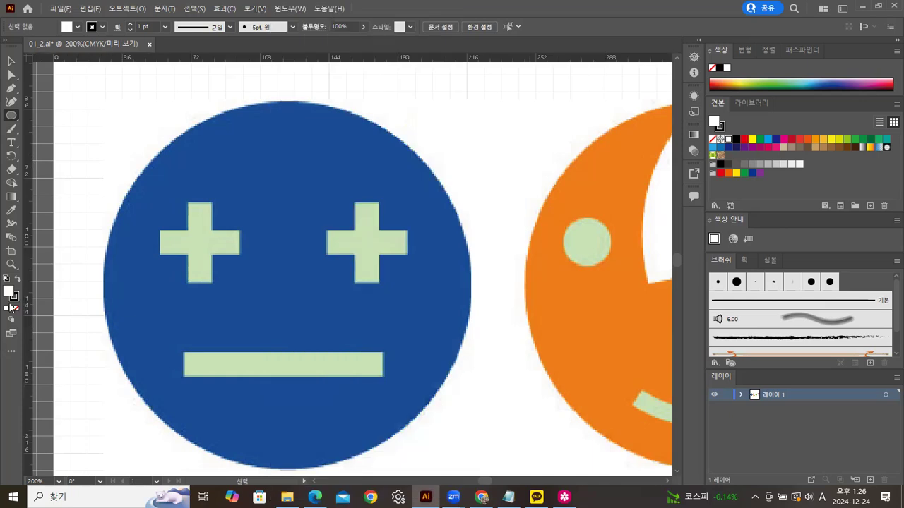
click(11, 264)
alt+click(117, 250)
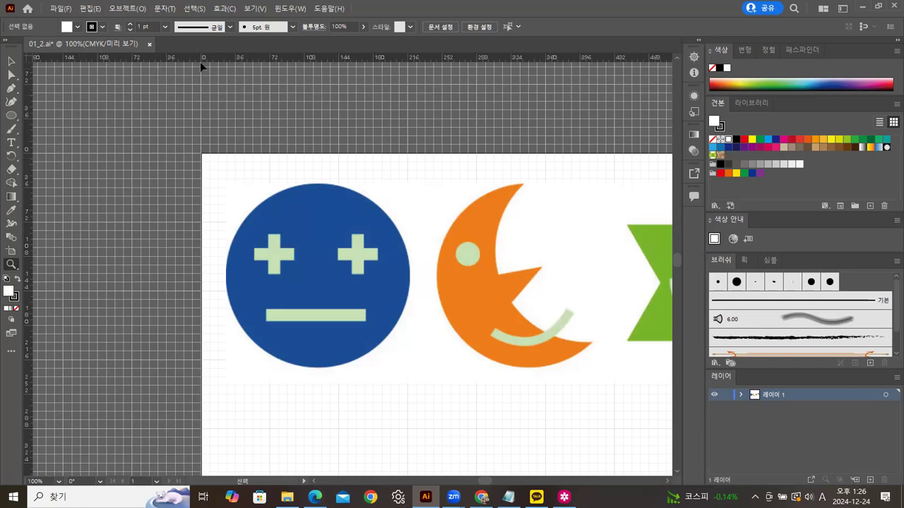
Add a horizontal ruler guide at the top edge of the blue face and a vertical guide at its left edge
click(10, 63)
mouse_move(334, 62)
mouse_down()
mouse_move(339, 181)
mouse_move(345, 57)
mouse_move(328, 70)
mouse_up()
drag(313, 272, 326, 319)
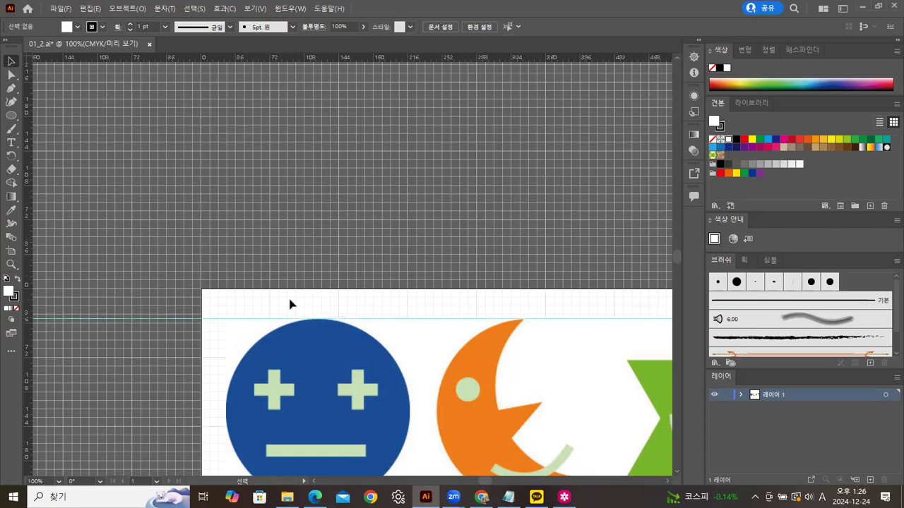
drag(31, 263, 37, 267)
drag(171, 270, 226, 270)
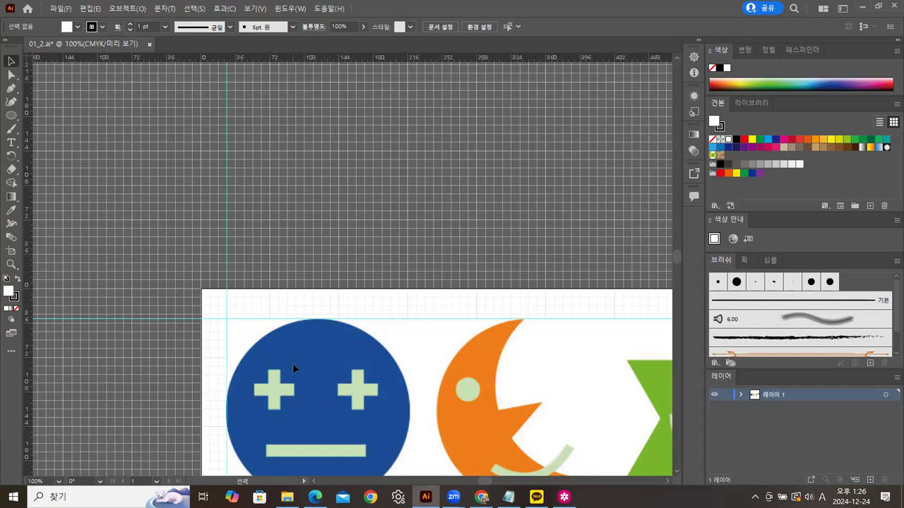
Unlock the guides and move the vertical guide exactly onto the left edge of the blue circle
scroll(280, 312, down, 5)
scroll(281, 312, right, 2)
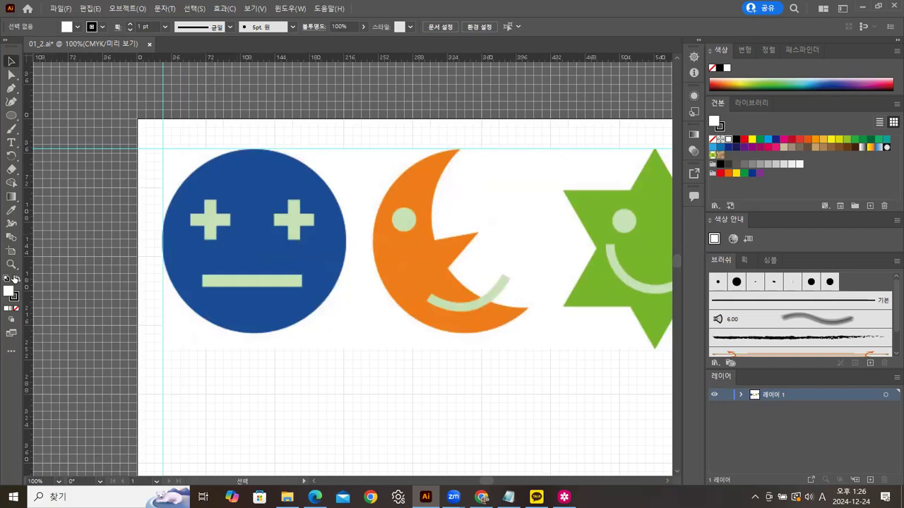
click(11, 264)
click(222, 262)
click(413, 260)
drag(427, 254, 329, 323)
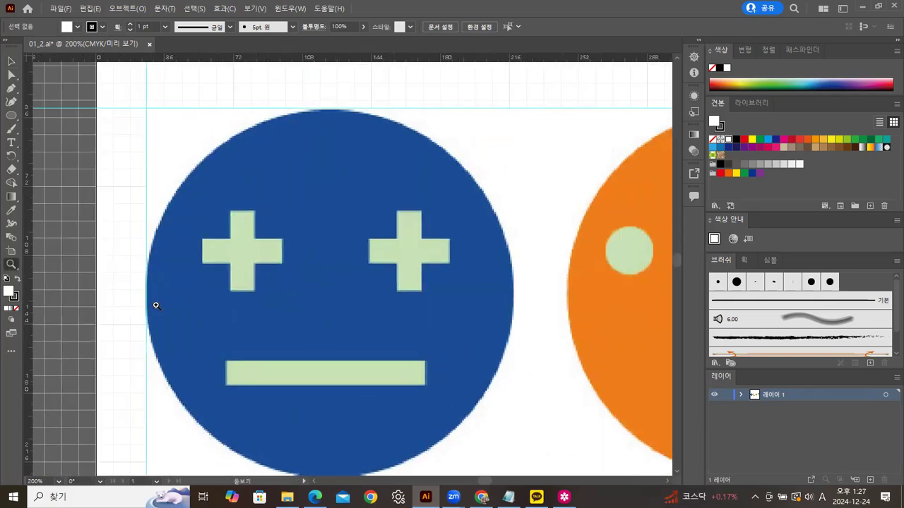
click(11, 62)
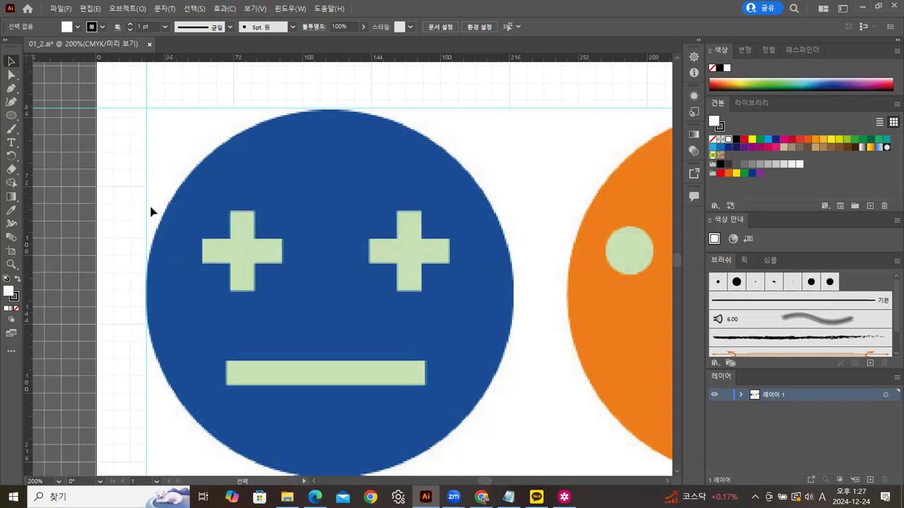
right_click(148, 190)
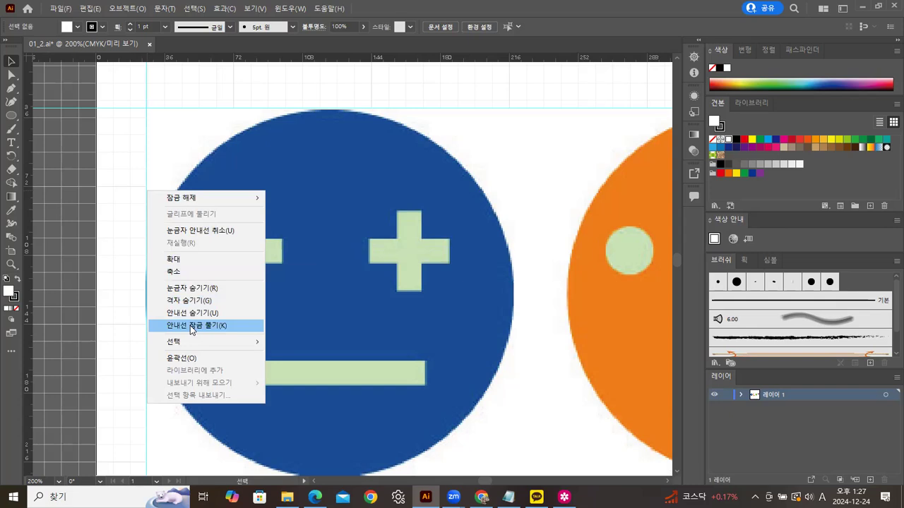
click(193, 325)
mouse_move(147, 168)
mouse_down()
mouse_move(139, 168)
mouse_move(146, 170)
mouse_up()
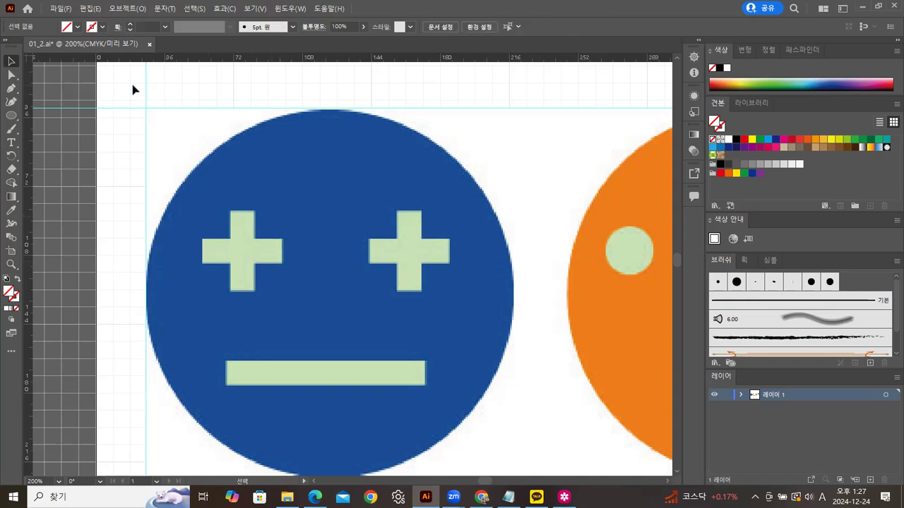
Select both guides together, deselect them, lock the guides and test whether they can still be selected
drag(132, 85, 185, 142)
right_click(159, 111)
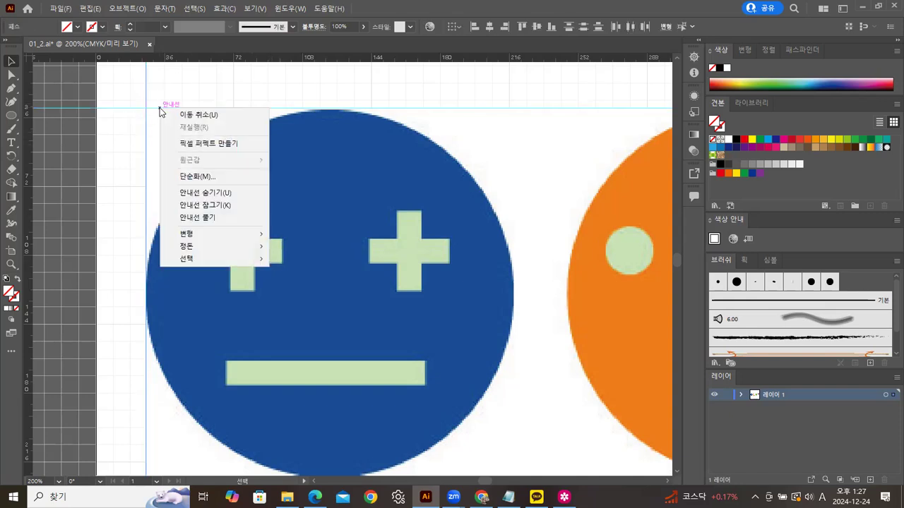
click(134, 142)
drag(132, 83, 170, 141)
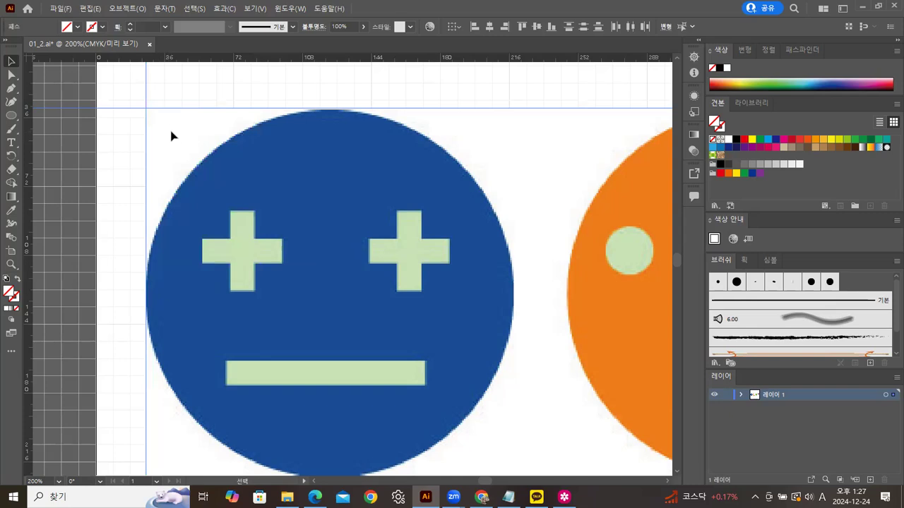
click(175, 126)
right_click(175, 125)
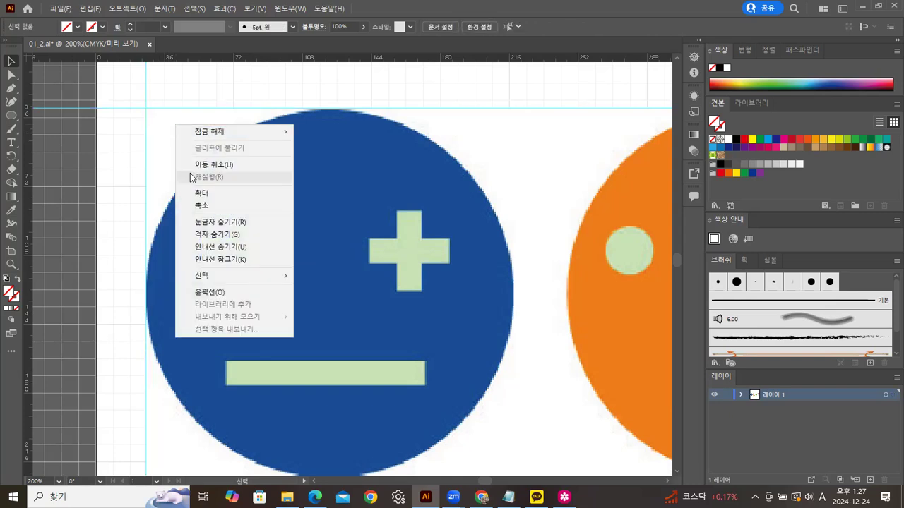
click(217, 260)
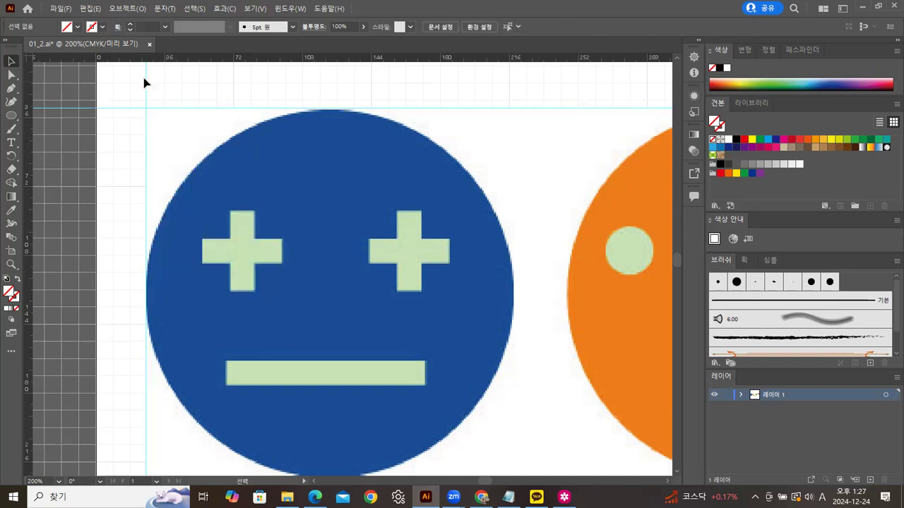
drag(134, 94, 192, 149)
right_click(180, 122)
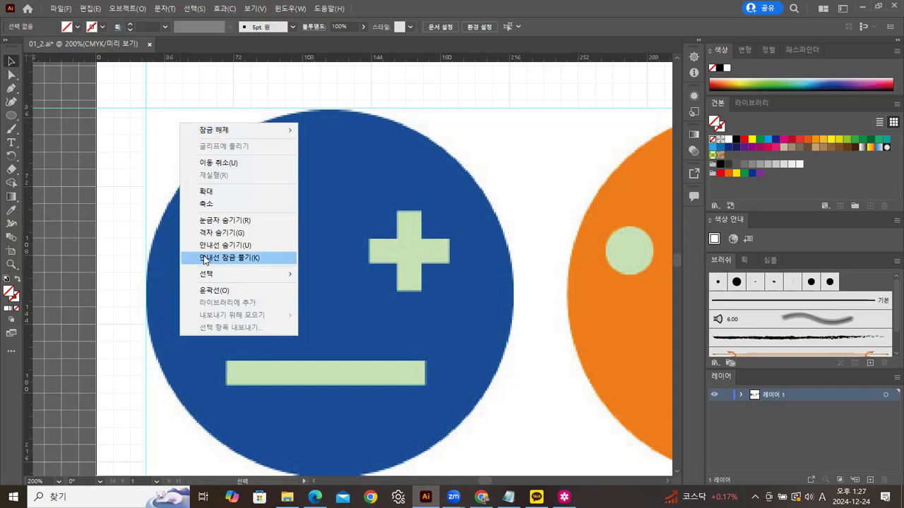
click(509, 149)
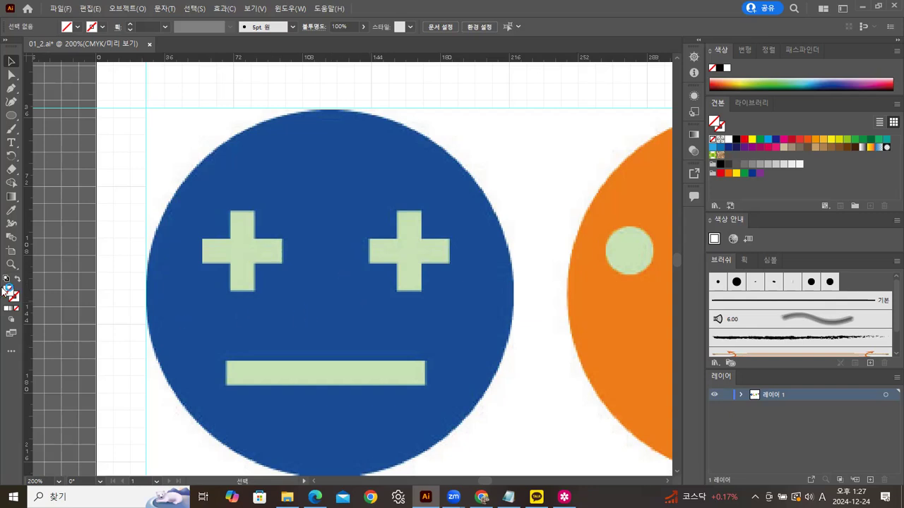
Draw a circle about 192 pt in diameter over the blue face from the guides' intersection, with default colours, and remove its fill
click(11, 264)
alt+click(297, 281)
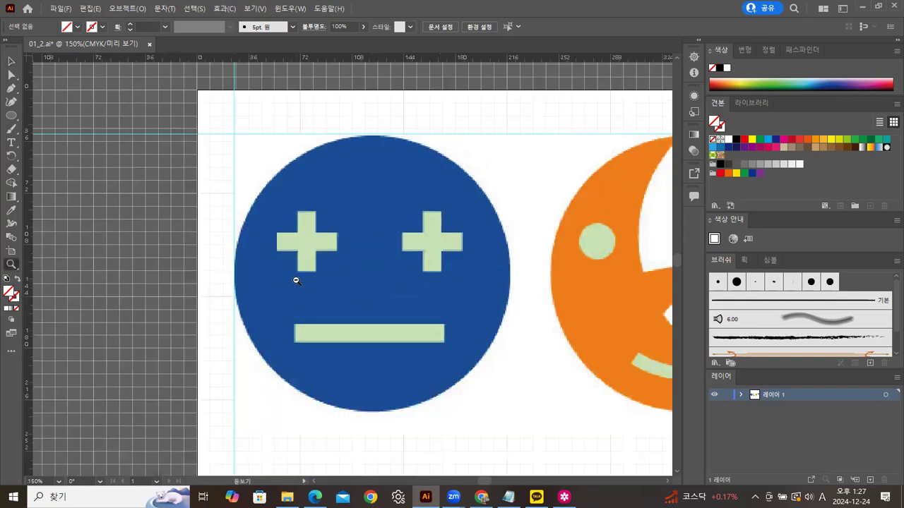
drag(428, 264, 365, 281)
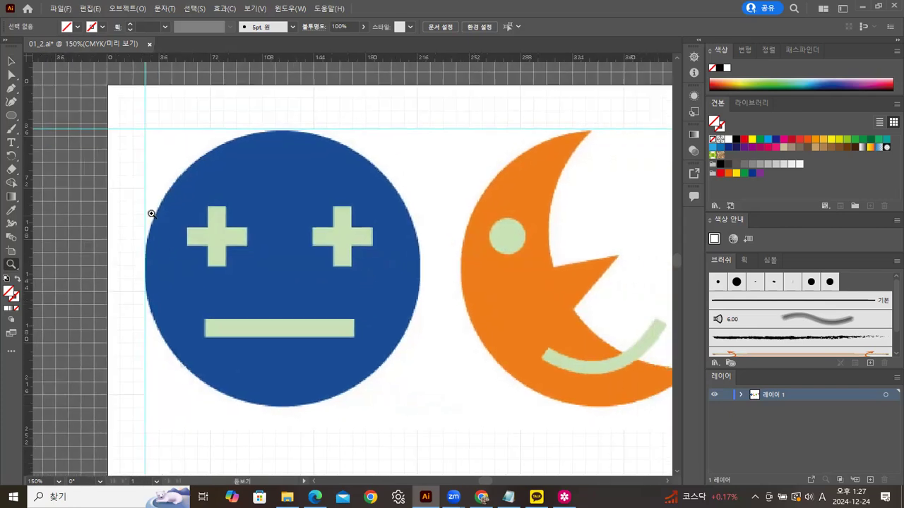
click(11, 62)
click(12, 117)
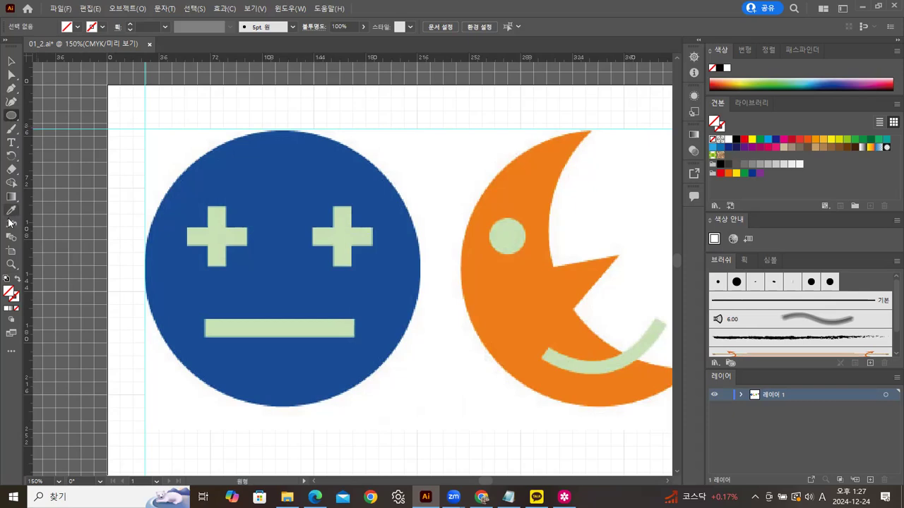
click(7, 279)
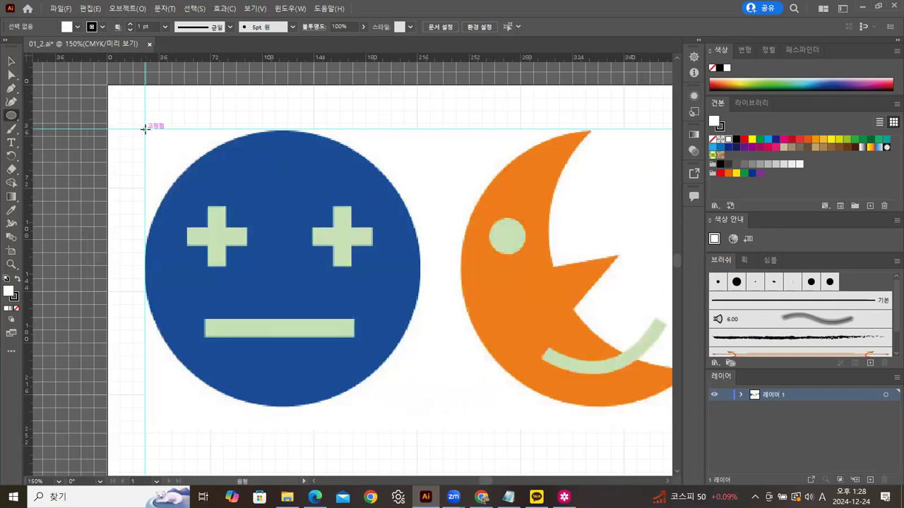
drag(144, 129, 421, 329)
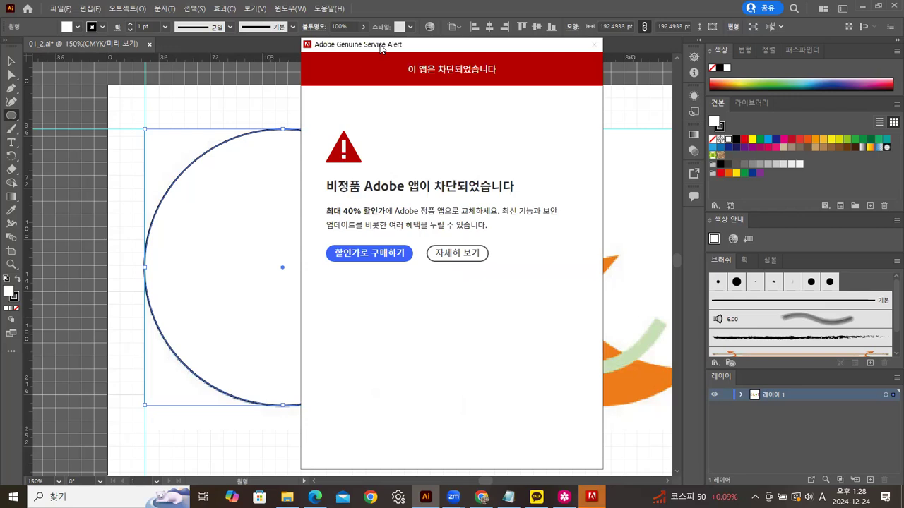
click(282, 147)
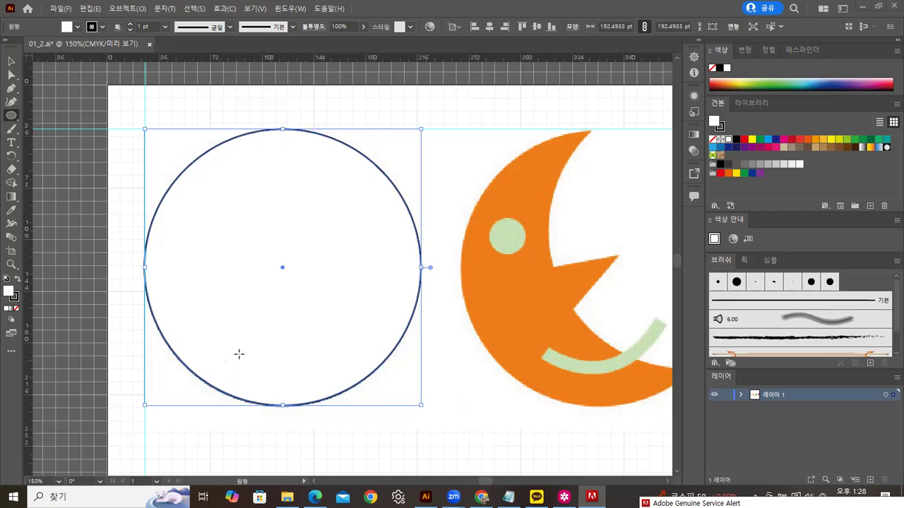
click(12, 61)
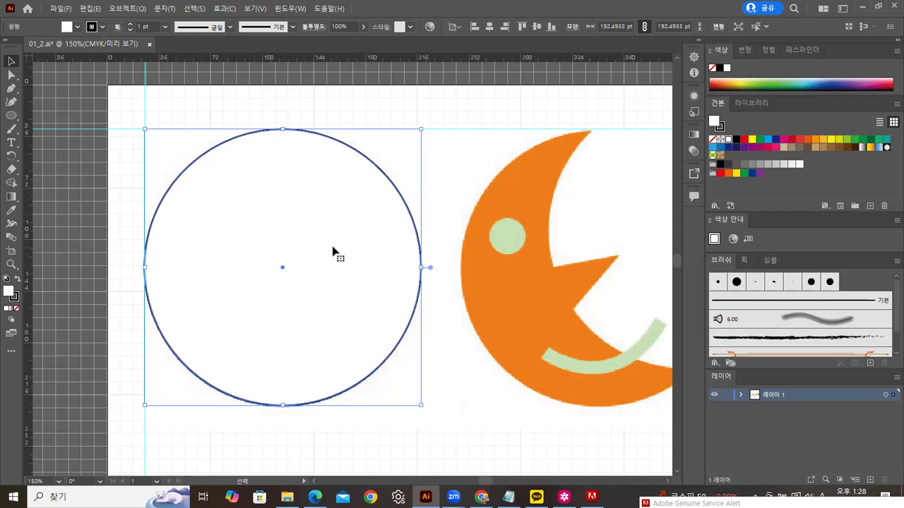
click(17, 310)
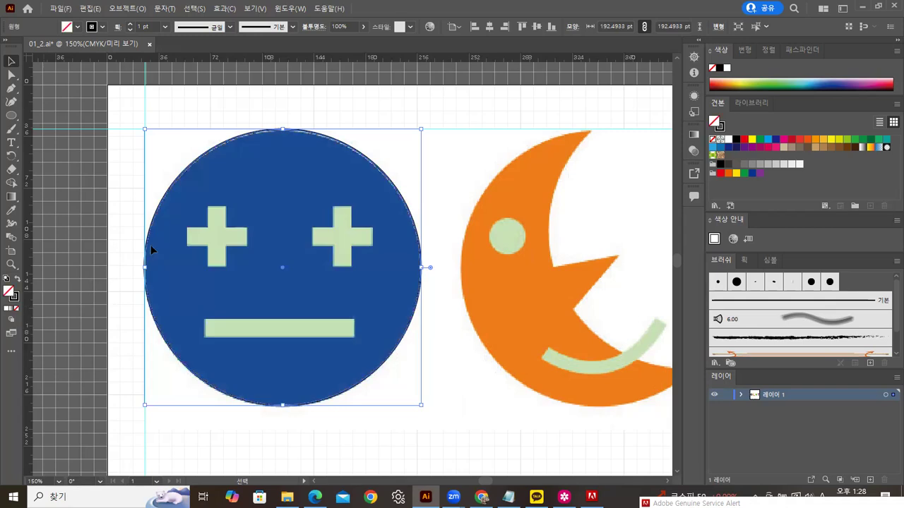
Delete the unfilled circle drawn over the blue face
click(431, 153)
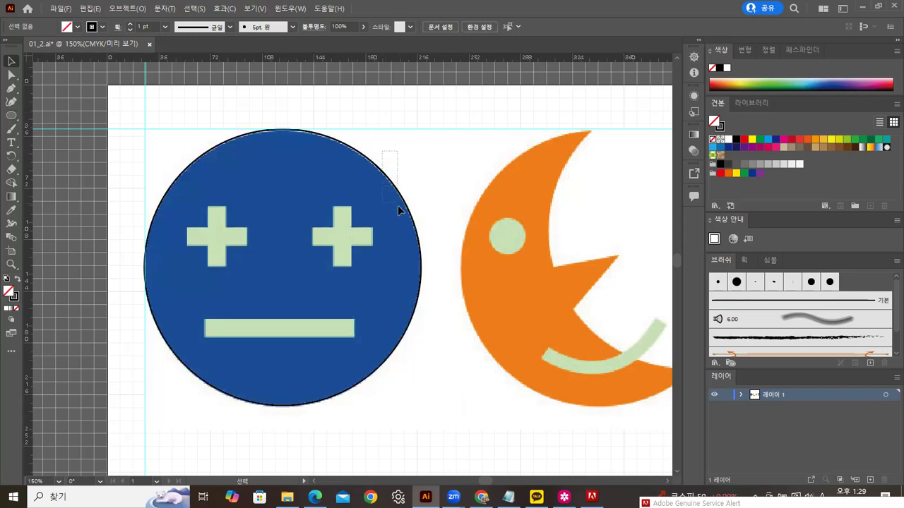
click(413, 217)
key(Delete)
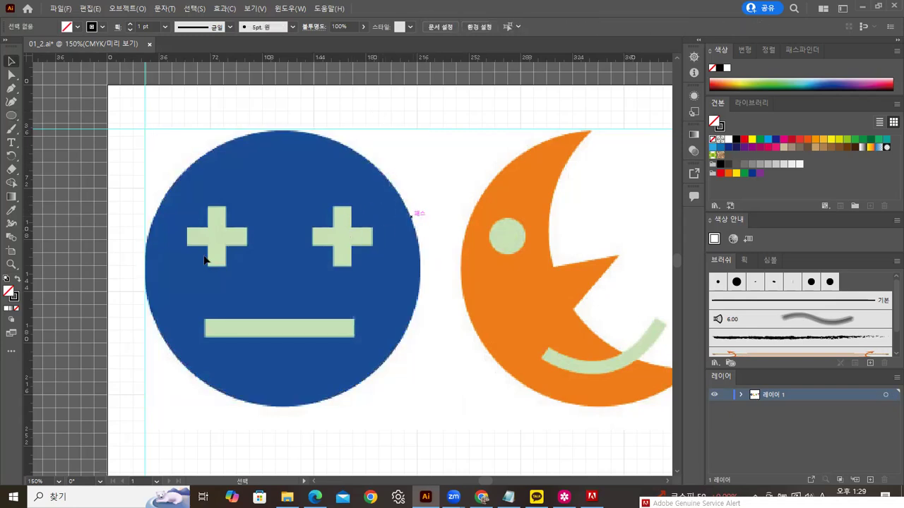
double_click(10, 266)
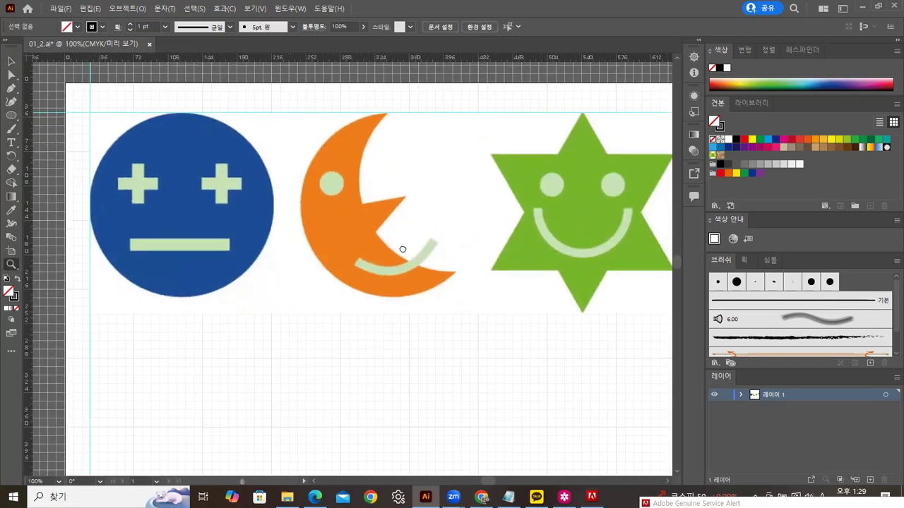
drag(403, 249, 386, 245)
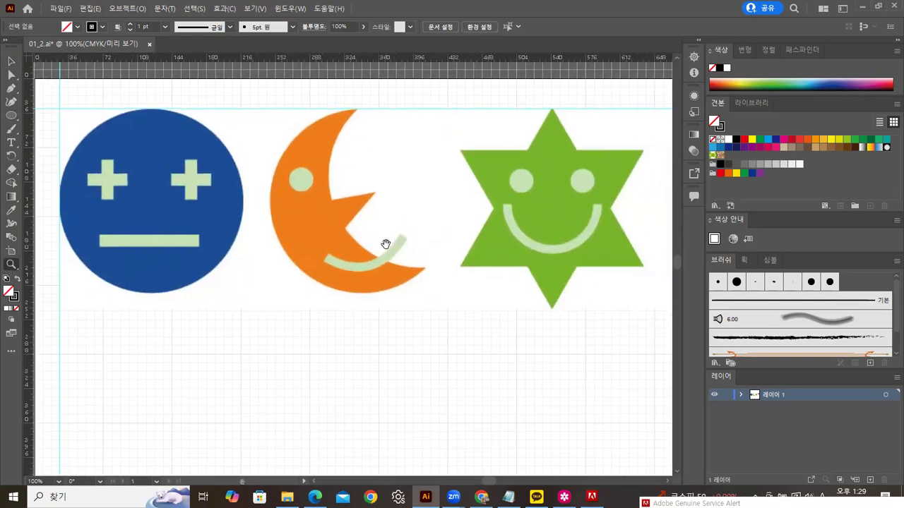